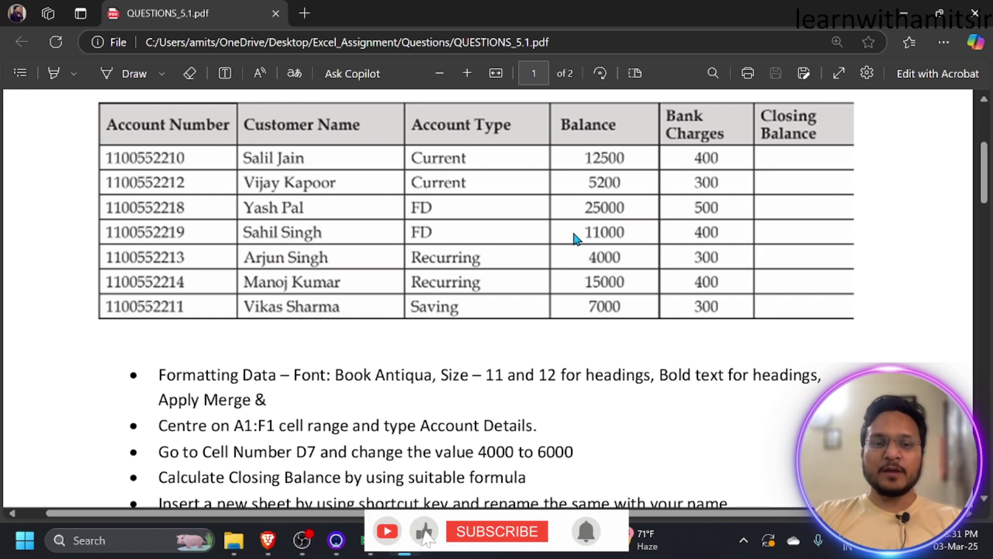
Check the data table in QUESTIONS_5.1.pdf and widen column A of the Excel sheet to show the full account numbers
{"action": "scroll", "coordinate": [653, 319], "scroll_direction": "up", "scroll_amount": 2}
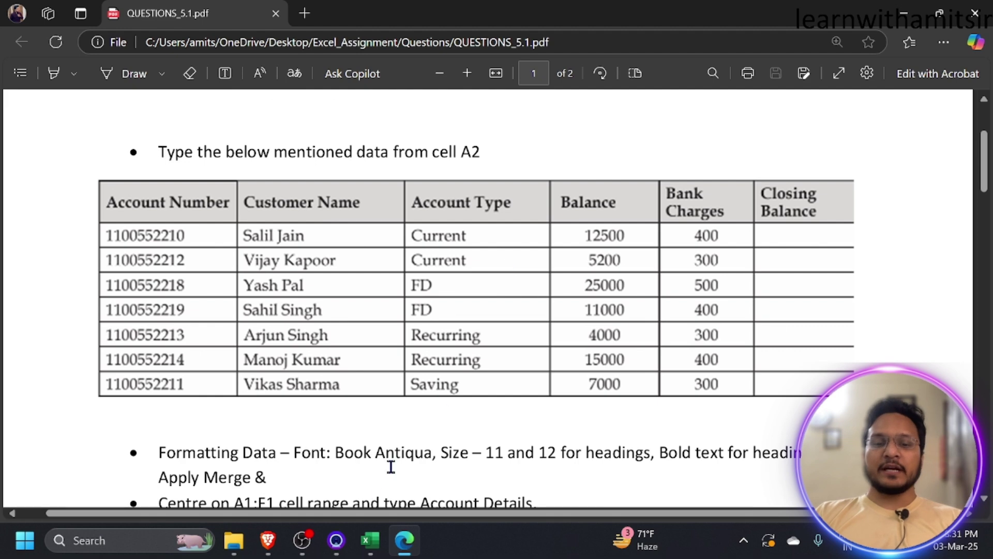
{"action": "left_click", "coordinate": [370, 540]}
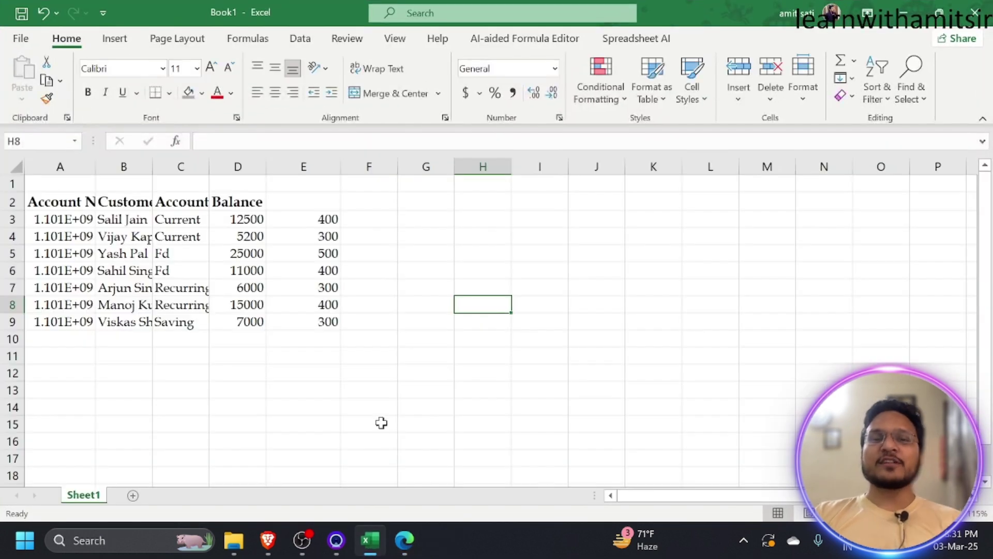
{"action": "left_click", "coordinate": [179, 222]}
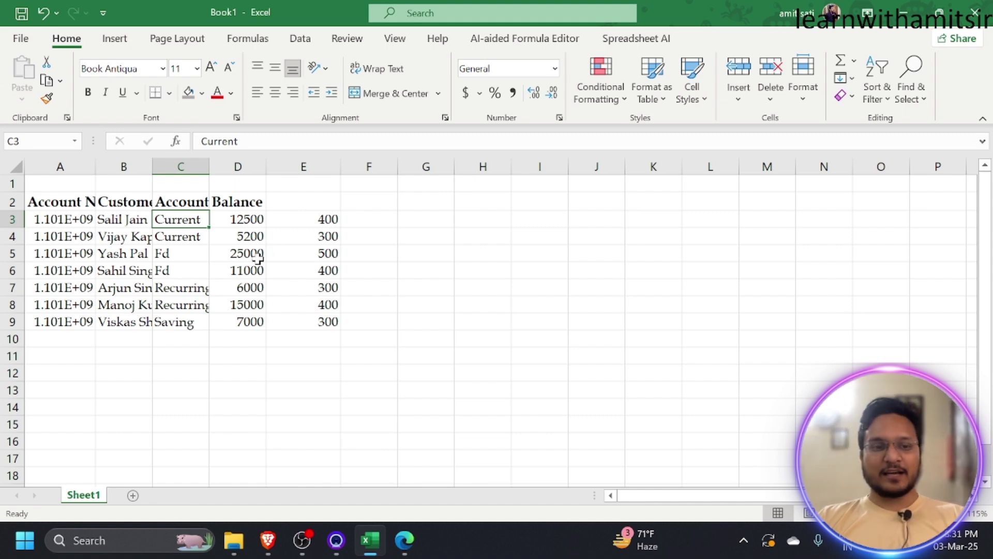
{"action": "left_click", "coordinate": [404, 541]}
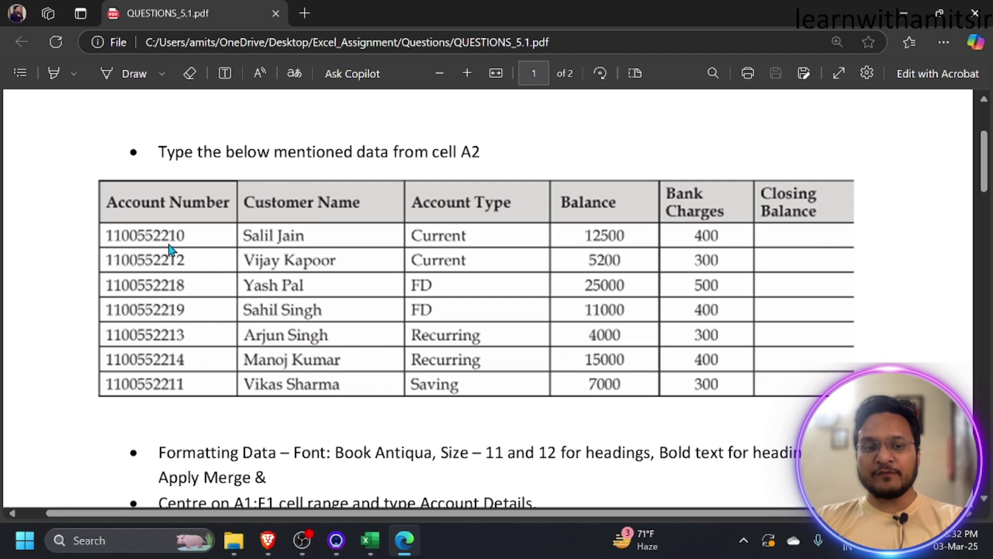
{"action": "left_click", "coordinate": [904, 13]}
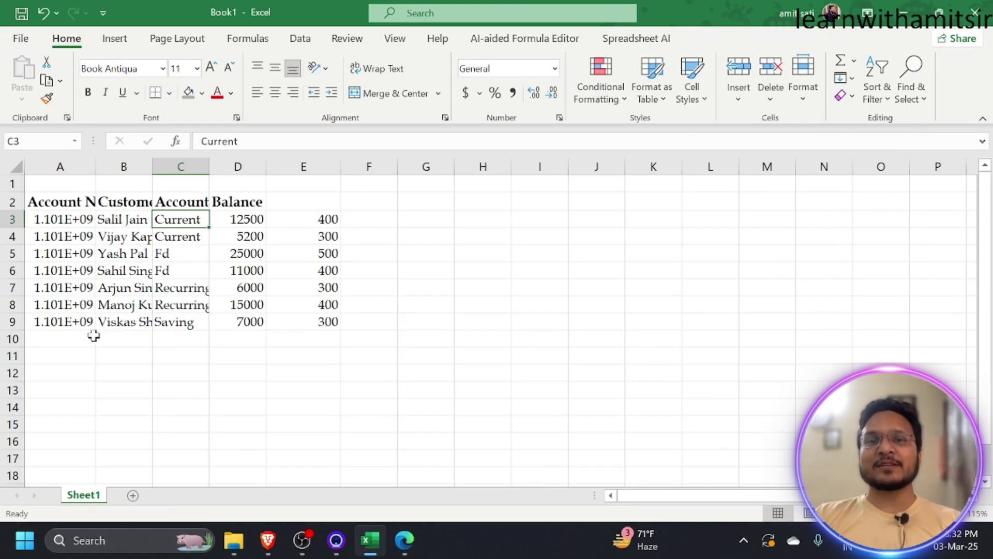
{"action": "left_click", "coordinate": [180, 355]}
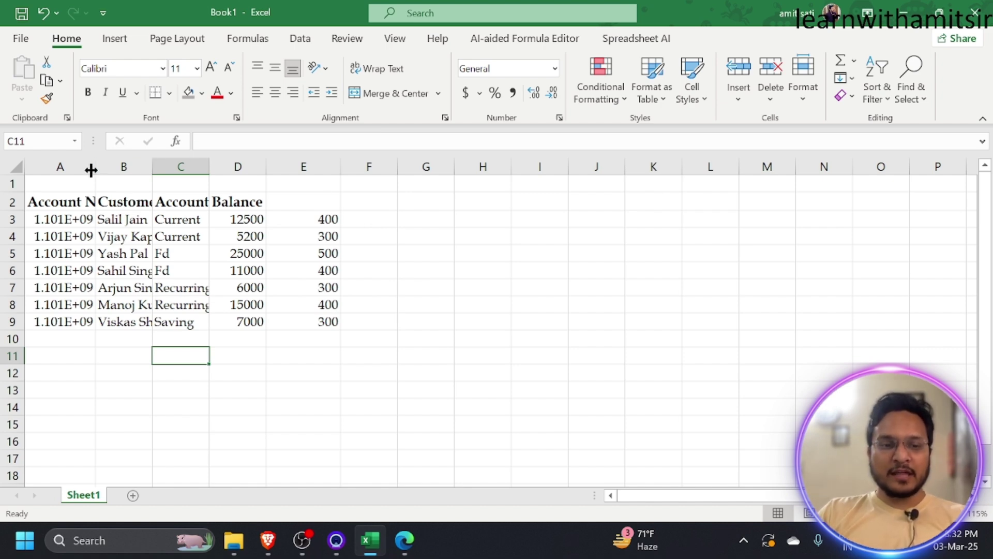
{"action": "left_click_drag", "start_coordinate": [91, 170], "coordinate": [128, 166]}
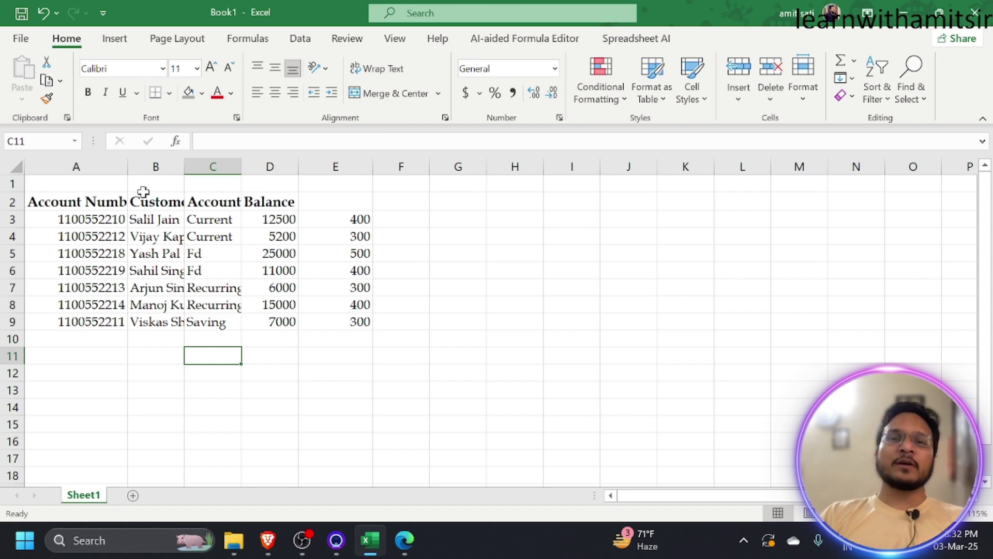
Enter the heading "Bank Charges" in cell E2, taking the wording from the table in the PDF
{"action": "left_click", "coordinate": [339, 302]}
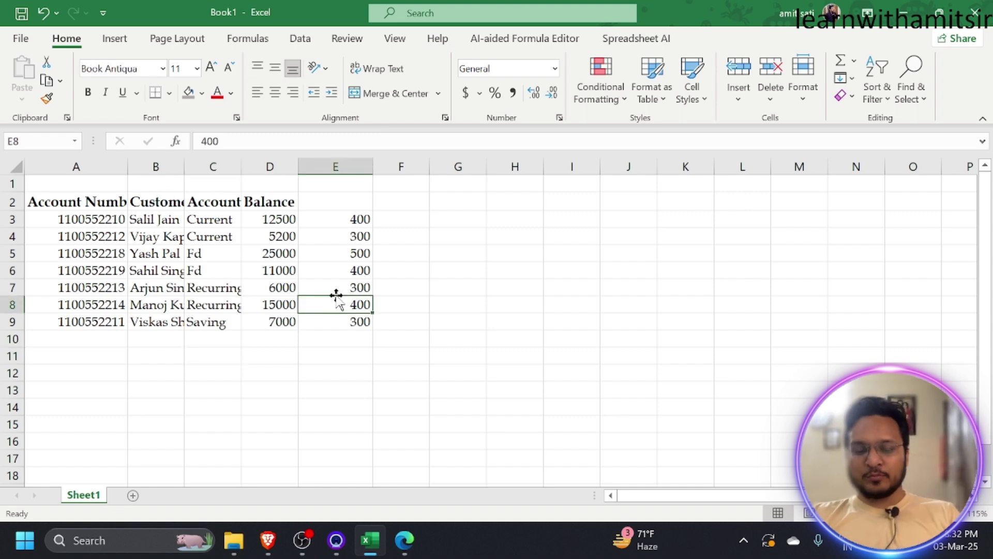
{"action": "left_click", "coordinate": [331, 202]}
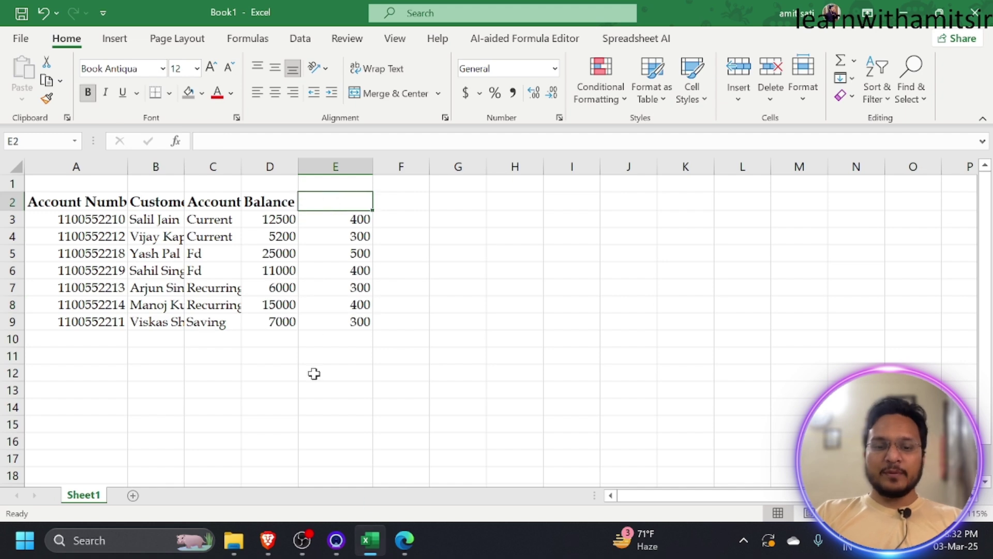
{"action": "left_click", "coordinate": [410, 207]}
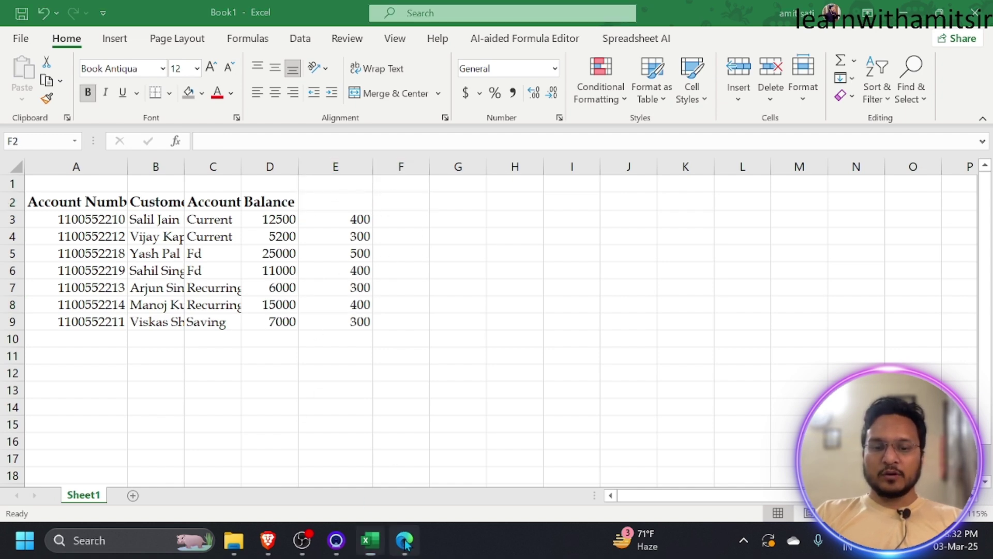
{"action": "left_click", "coordinate": [405, 541]}
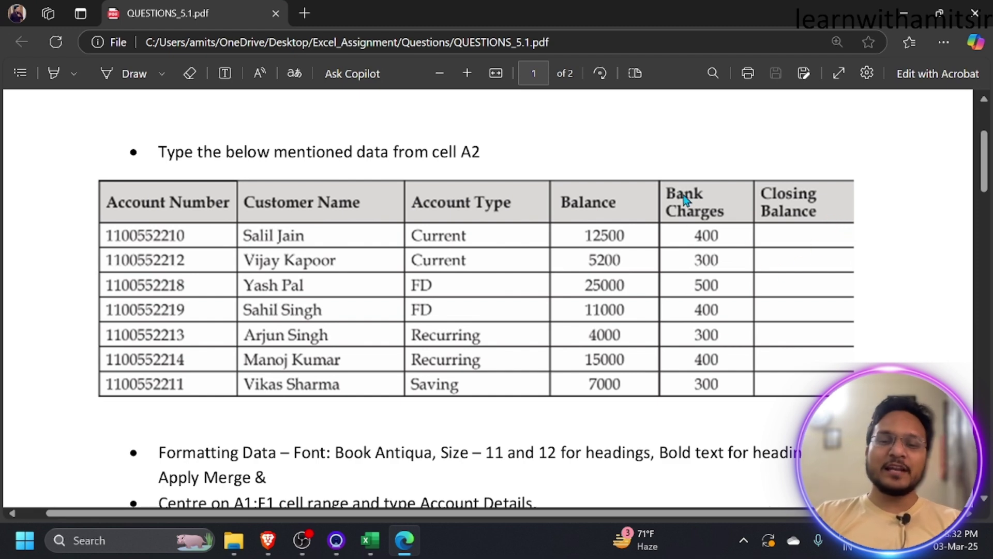
{"action": "left_click", "coordinate": [913, 14]}
{"action": "left_click", "coordinate": [333, 204]}
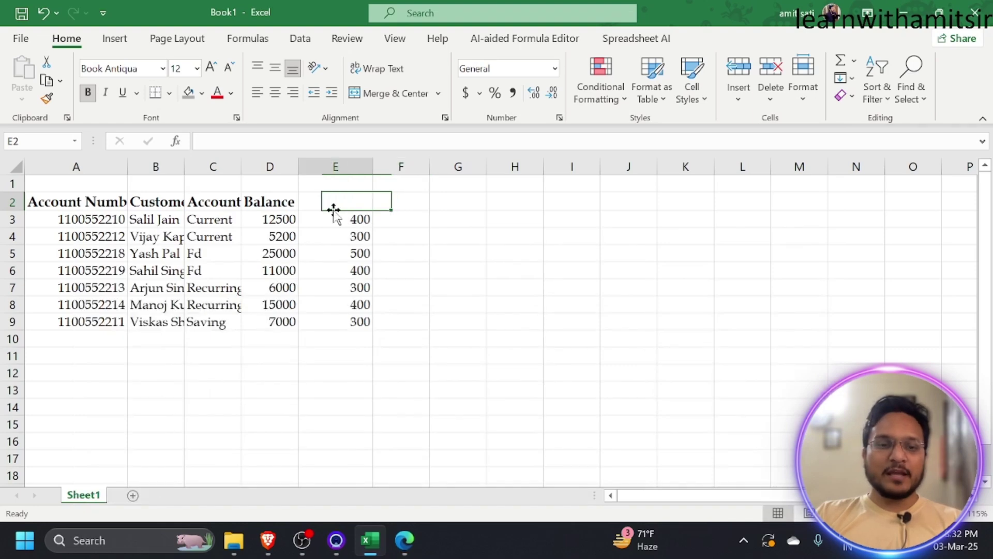
{"action": "key", "text": "alt+Tab"}
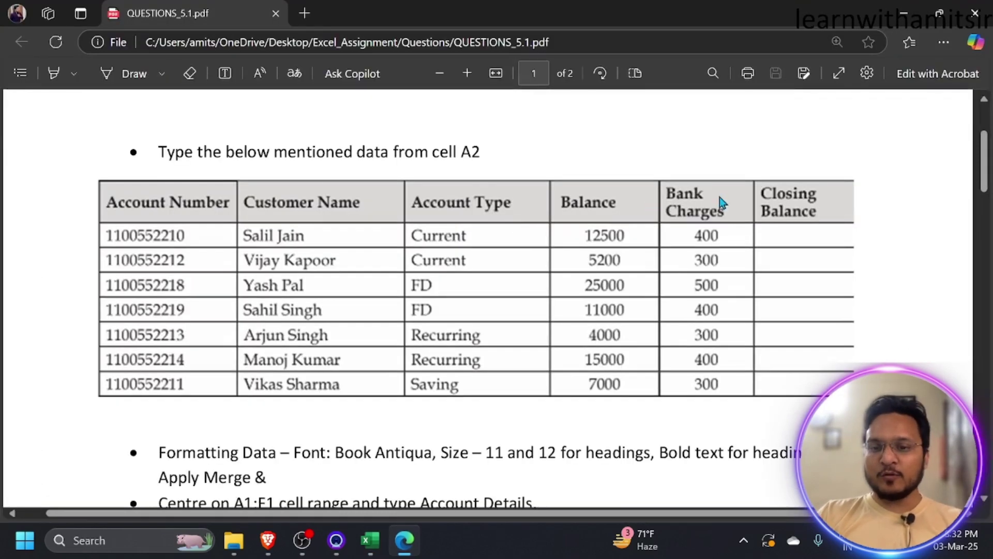
{"action": "key", "text": "alt+Tab"}
{"action": "type", "text": "Ba"}
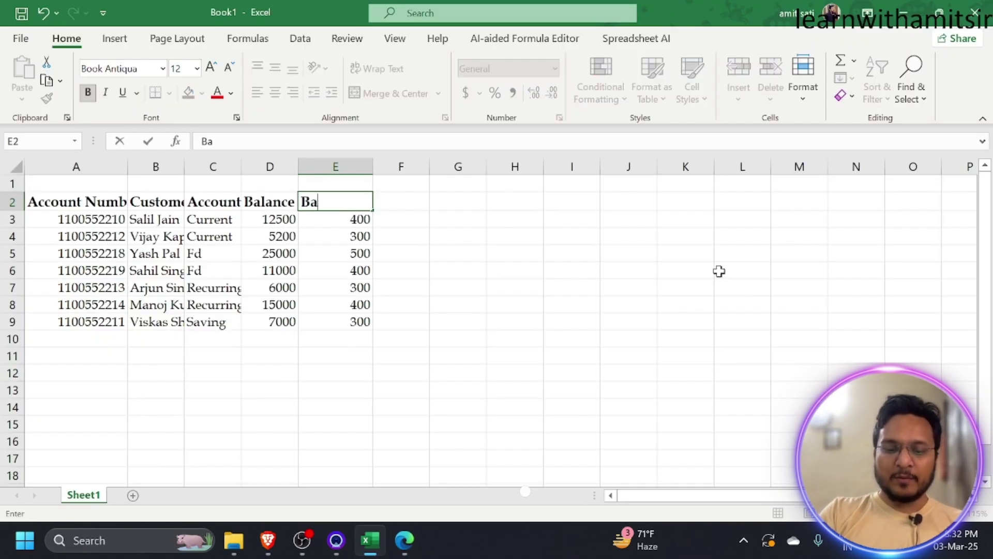
{"action": "type", "text": "nk Charges"}
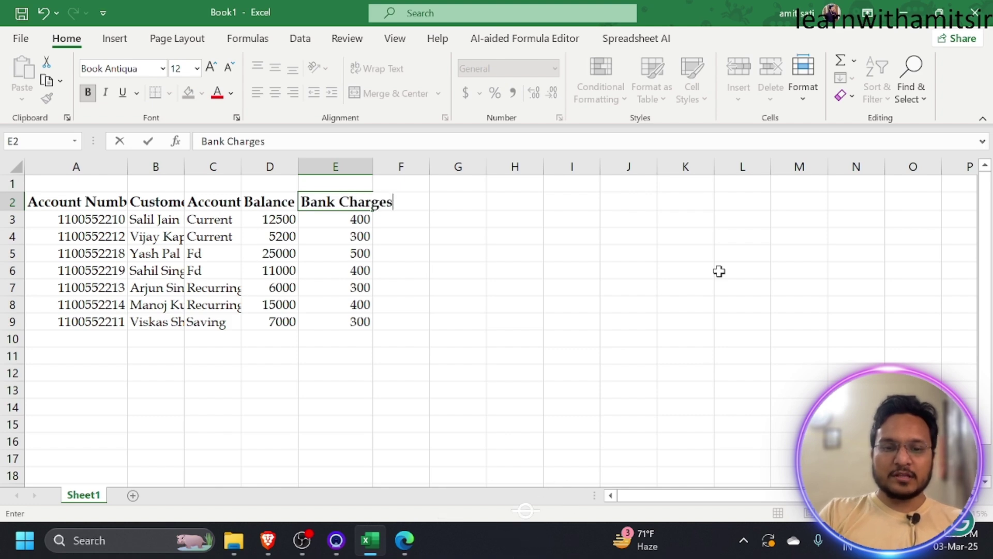
{"action": "key", "text": "Return"}
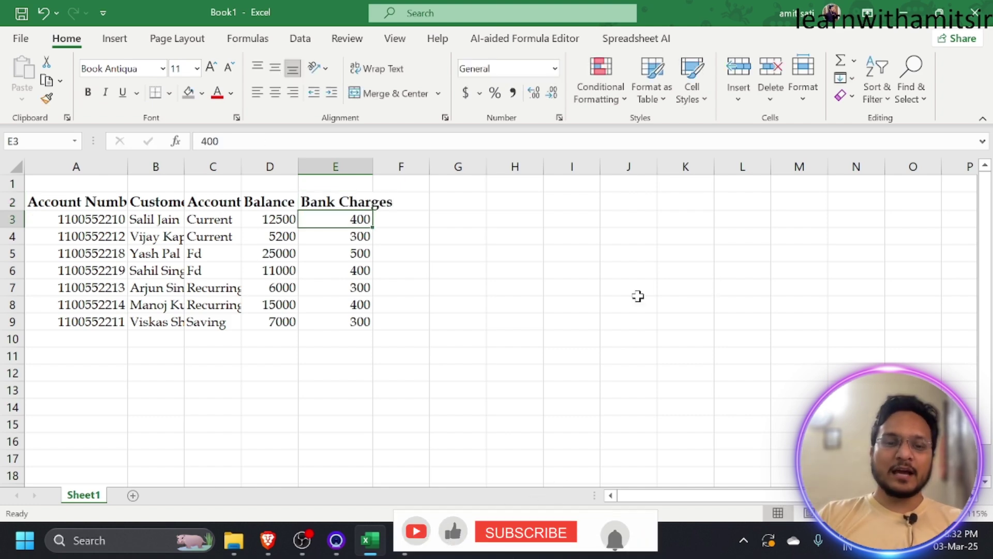
Shorten the heading in cell E2 to "Bank"
{"action": "double_click", "coordinate": [336, 202]}
{"action": "key", "text": "Return"}
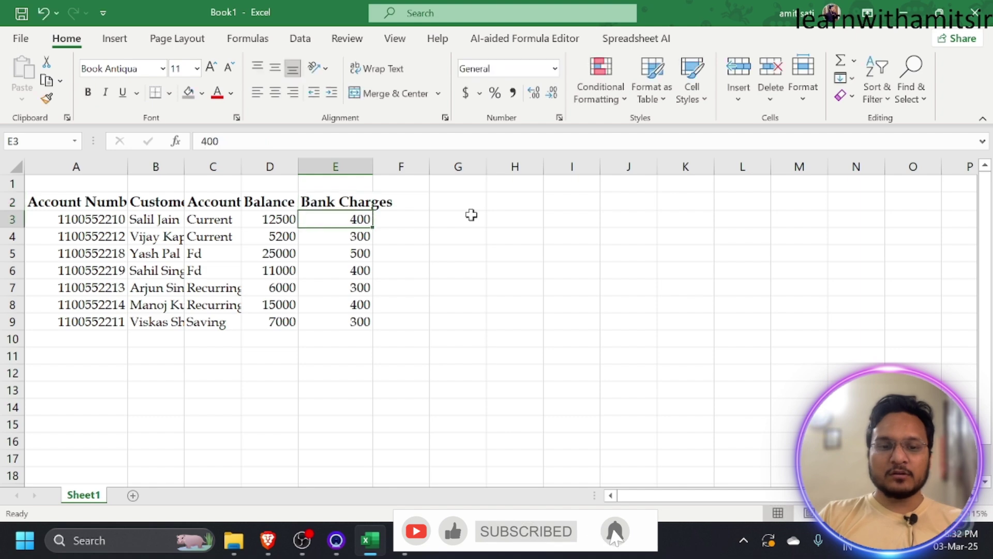
{"action": "left_click", "coordinate": [356, 201]}
{"action": "key", "text": "F2"}
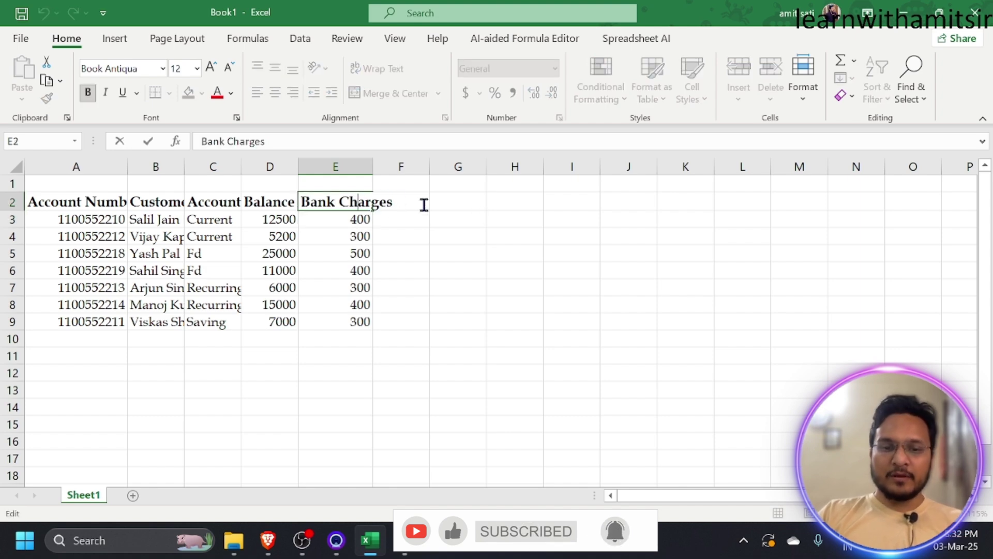
{"action": "key", "text": "BackSpace"}
{"action": "key", "text": "BackSpace"}
{"action": "key", "text": "BackSpace"}
{"action": "key", "text": "BackSpace"}
{"action": "key", "text": "BackSpace"}
{"action": "key", "text": "BackSpace"}
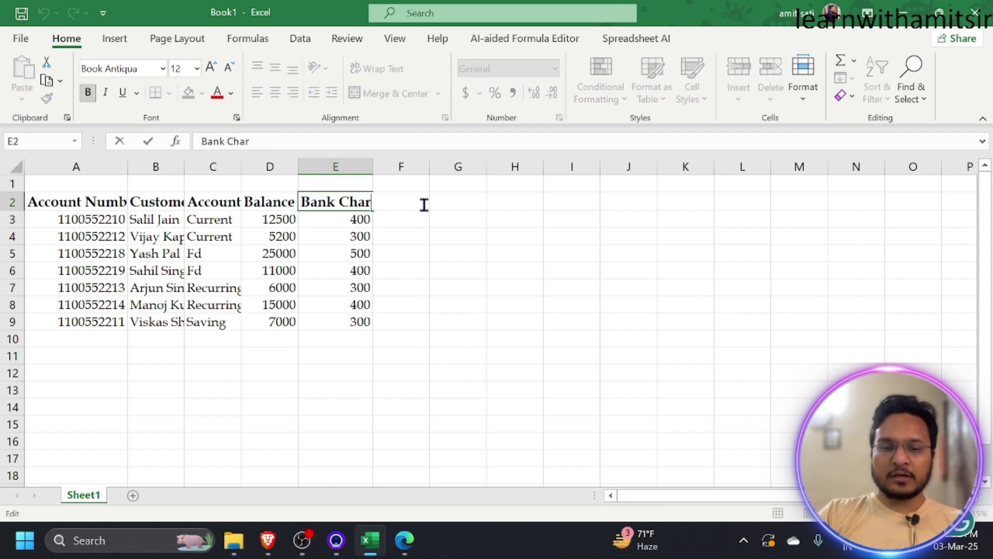
{"action": "key", "text": "Return"}
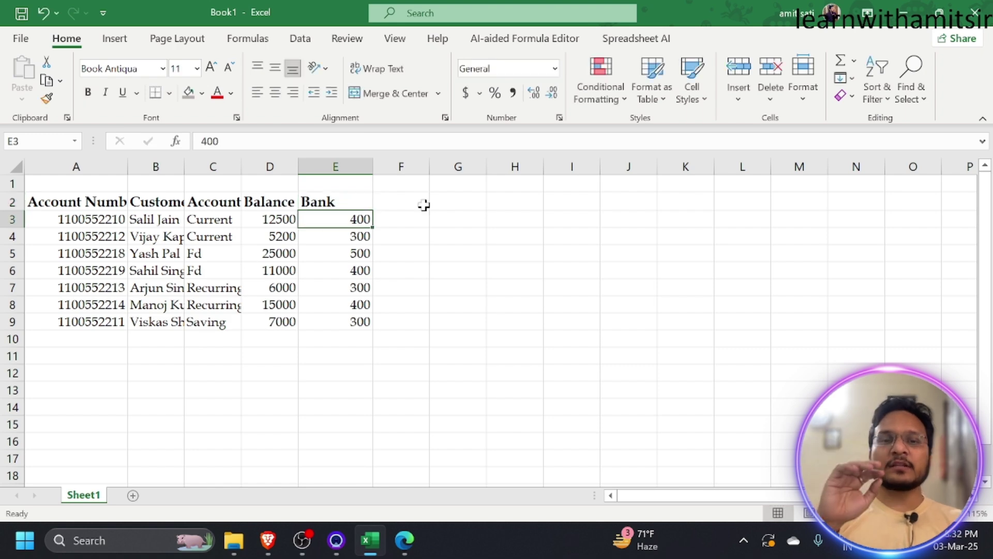
Complete the heading in cell E2 to read "Bank Charges" on a single line
{"action": "double_click", "coordinate": [347, 201]}
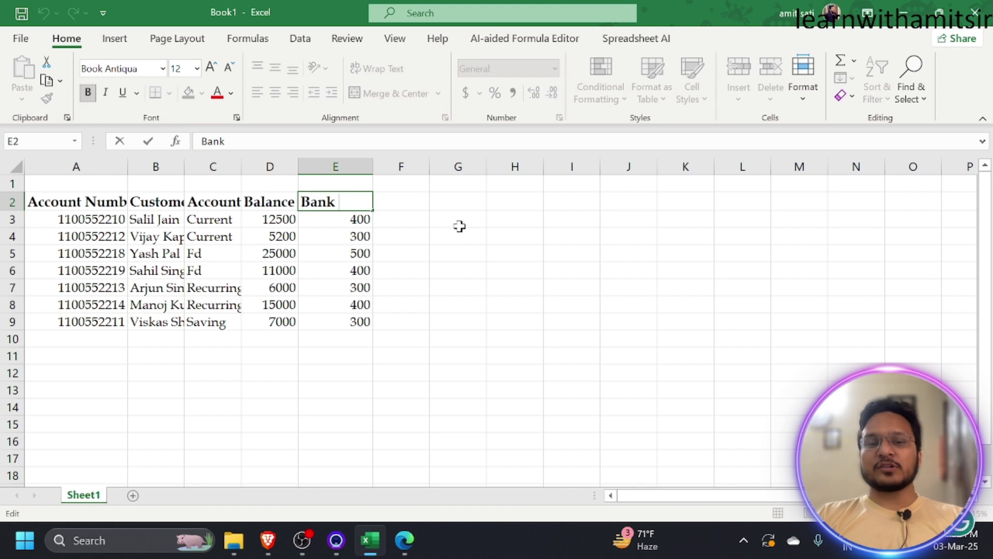
{"action": "type", "text": "Cha"}
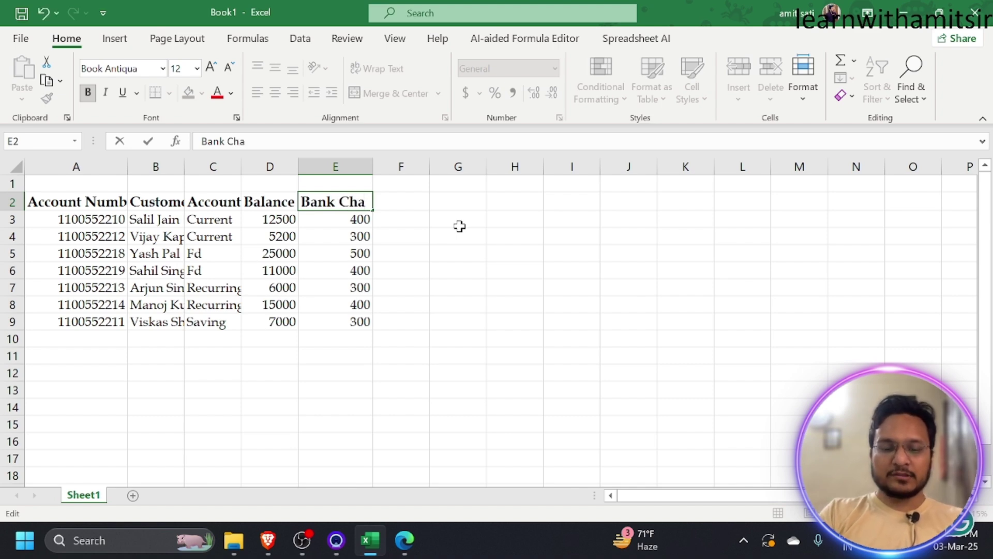
{"action": "type", "text": "rges"}
{"action": "left_click", "coordinate": [401, 253]}
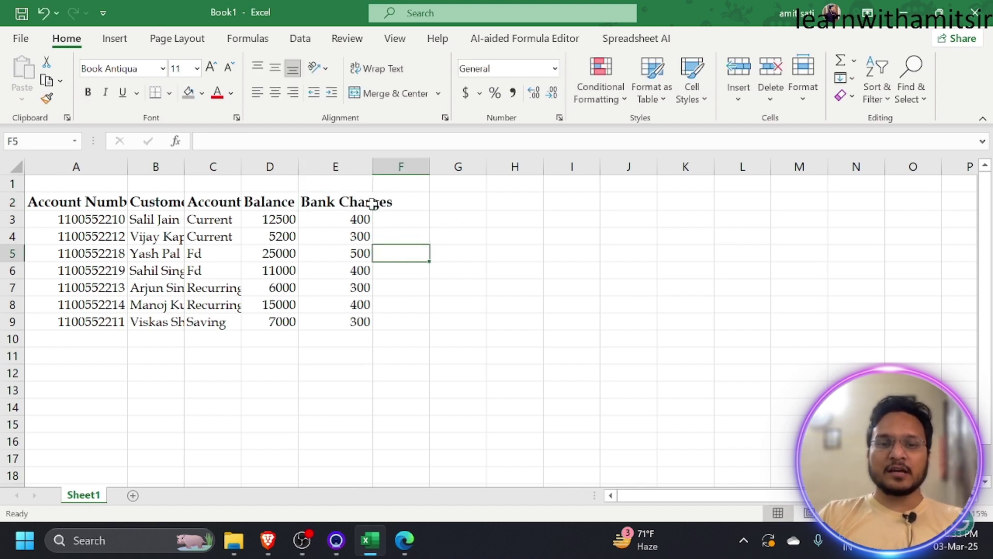
Try Wrap Text on the heading in cell E2 and turn it off again
{"action": "left_click", "coordinate": [344, 203]}
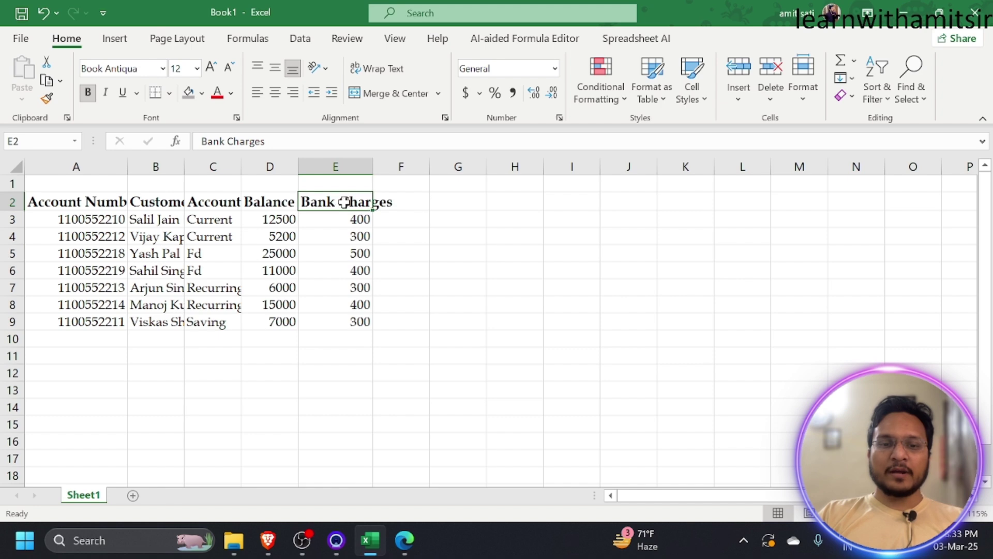
{"action": "left_click", "coordinate": [371, 70]}
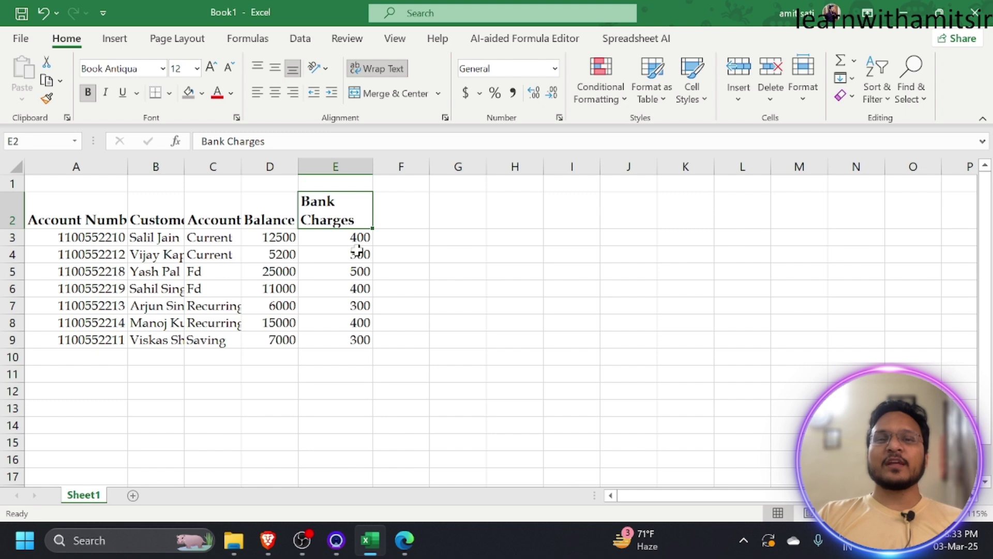
{"action": "left_click", "coordinate": [386, 68]}
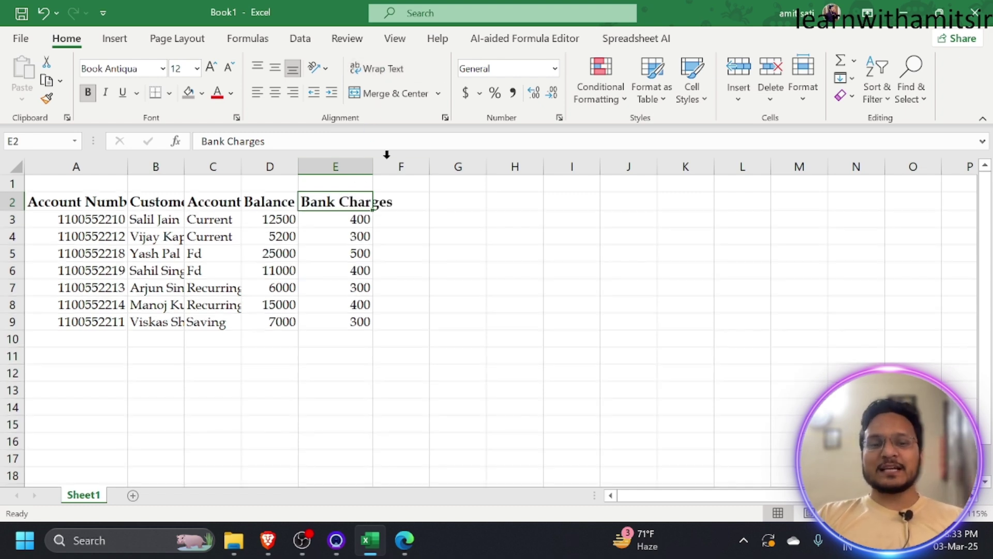
Insert a line break between "Bank" and "Charges" in the heading in cell E2
{"action": "double_click", "coordinate": [345, 202]}
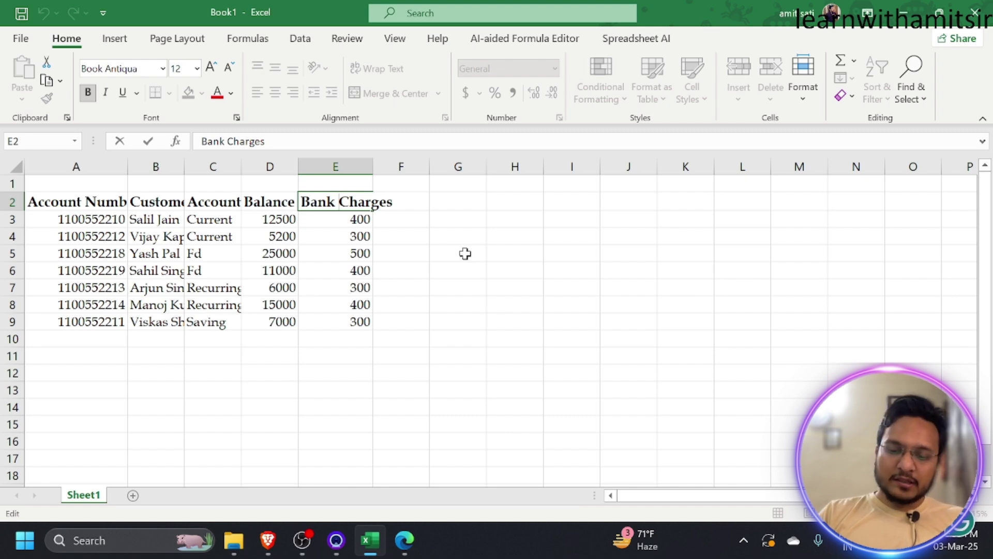
{"action": "key", "text": "alt+Return"}
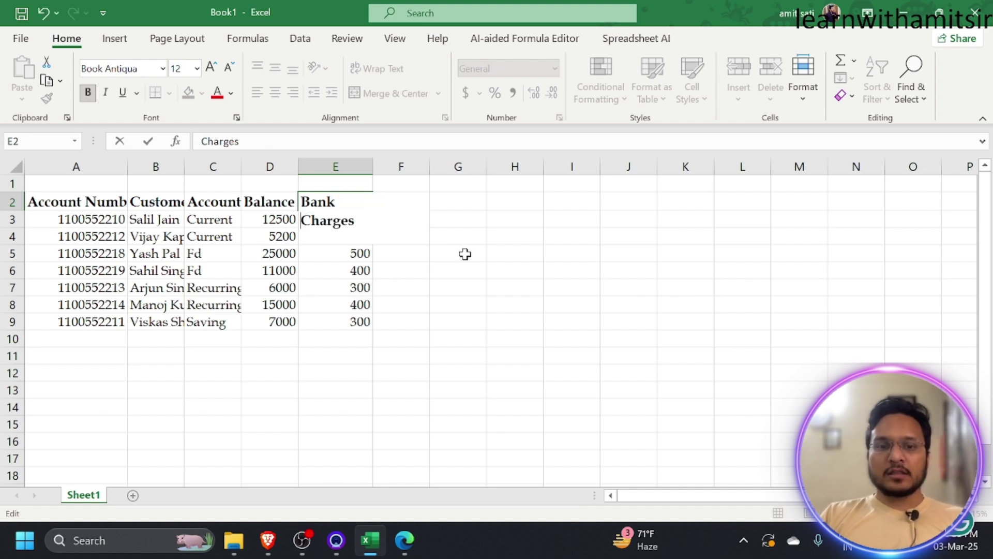
{"action": "left_click", "coordinate": [424, 316]}
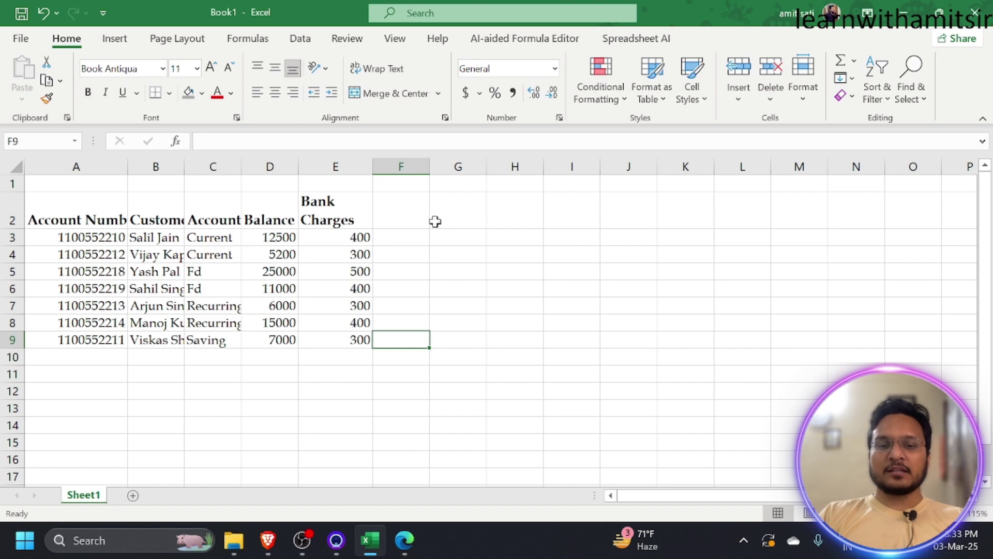
Enter the two-line heading "Closing Balance" in cell F2, with "Balance" on the second line, matching the assignment PDF
{"action": "left_click", "coordinate": [419, 207]}
{"action": "key", "text": "alt+Tab"}
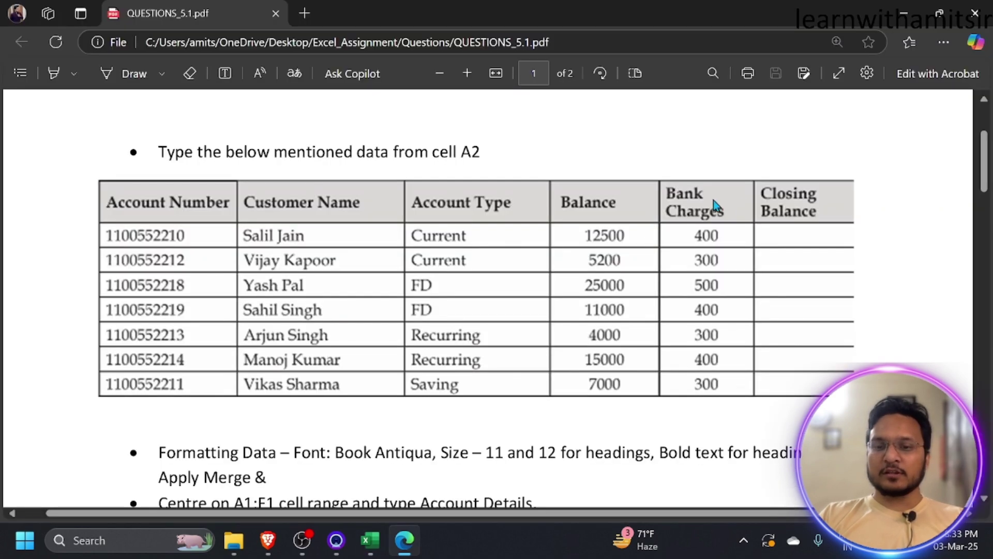
{"action": "key", "text": "alt+Tab"}
{"action": "type", "text": "C"}
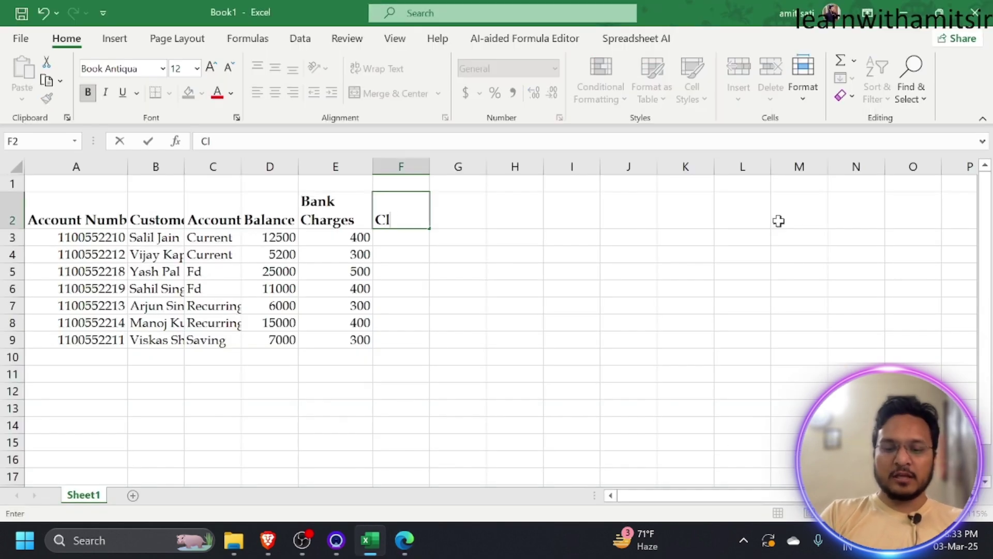
{"action": "type", "text": "lsoing"}
{"action": "key", "text": "BackSpace"}
{"action": "key", "text": "BackSpace"}
{"action": "key", "text": "BackSpace"}
{"action": "key", "text": "BackSpace"}
{"action": "key", "text": "BackSpace"}
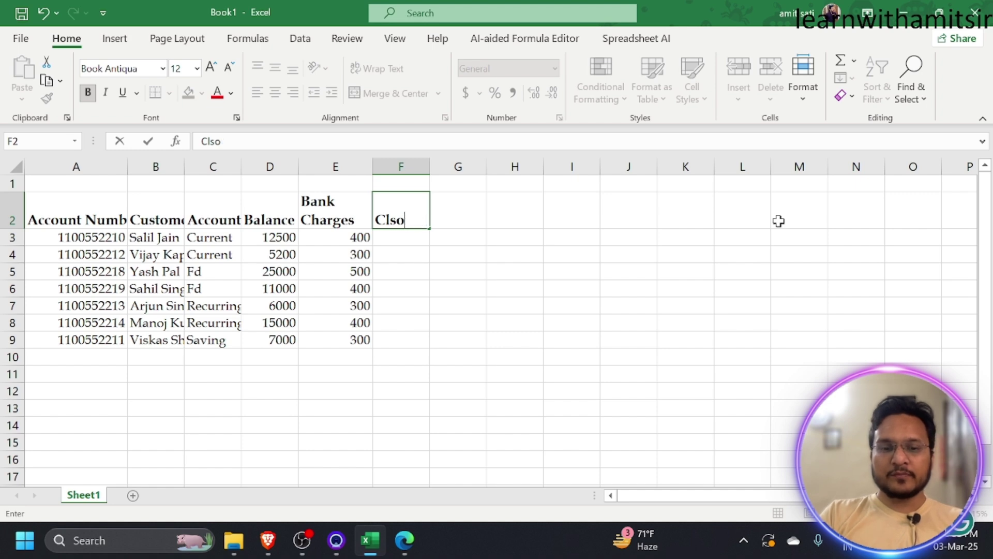
{"action": "type", "text": "os"}
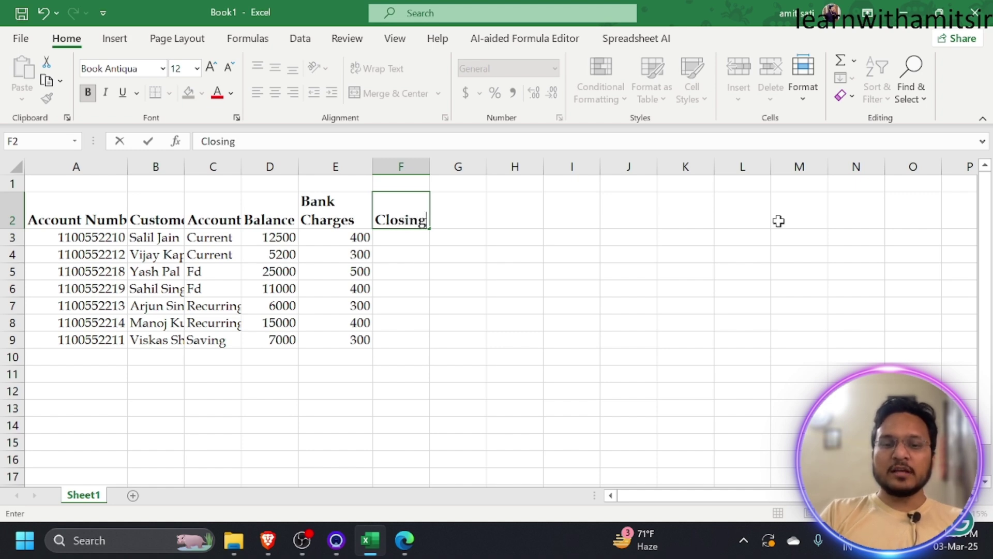
{"action": "type", "text": "ing"}
{"action": "key", "text": "Return"}
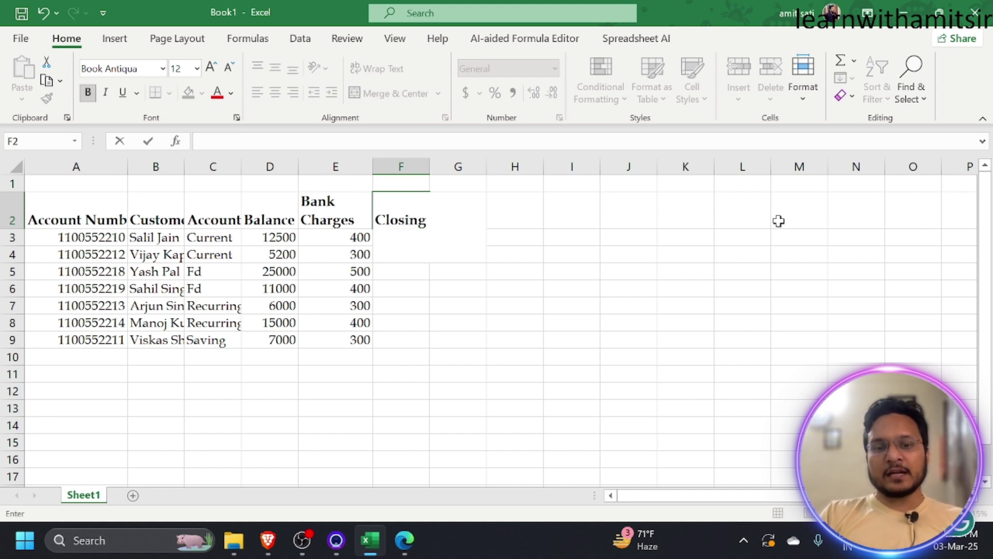
{"action": "type", "text": "Balance"}
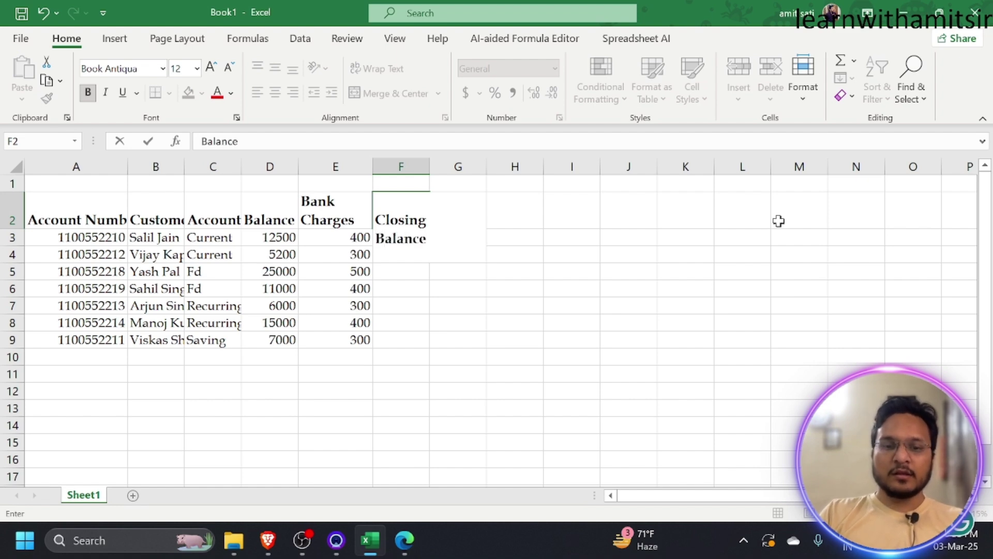
{"action": "key", "text": "Return"}
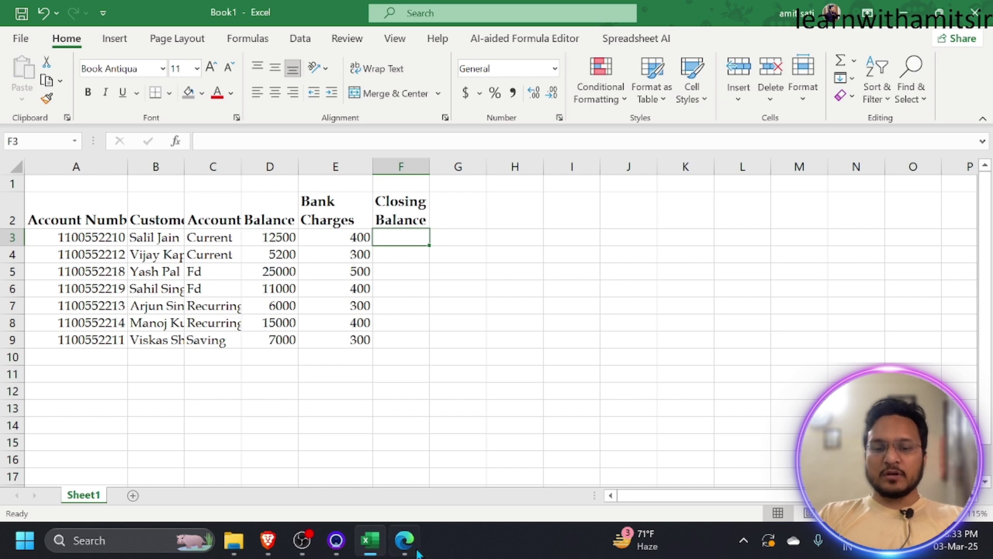
Middle-align the headings in A2:D2 vertically, as in the assignment's table
{"action": "left_click", "coordinate": [404, 540]}
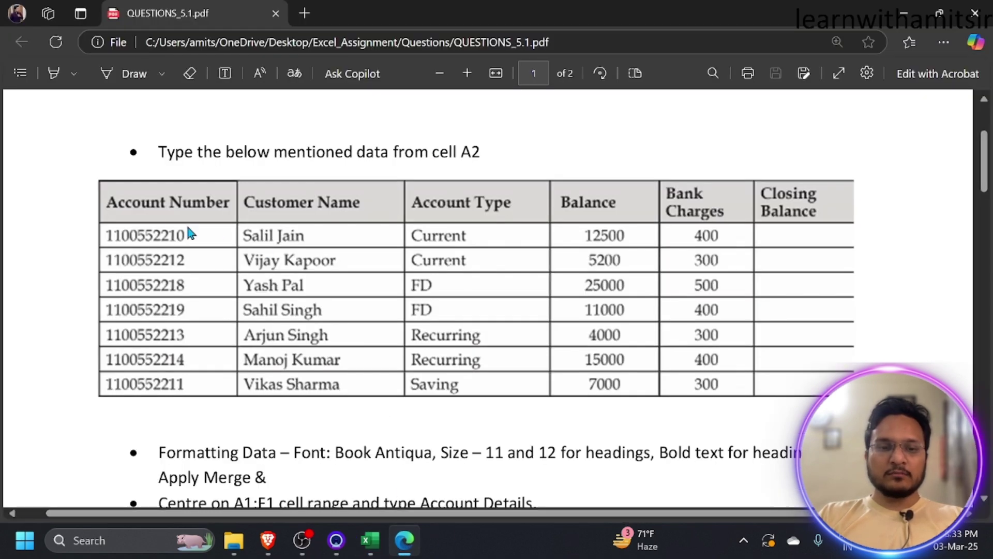
{"action": "left_click", "coordinate": [904, 13]}
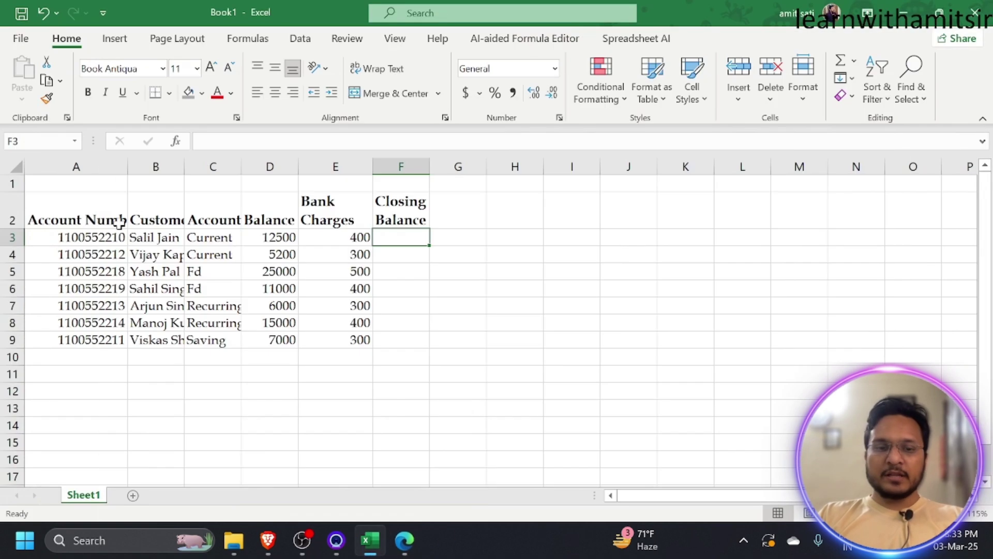
{"action": "left_click_drag", "start_coordinate": [28, 215], "coordinate": [276, 215]}
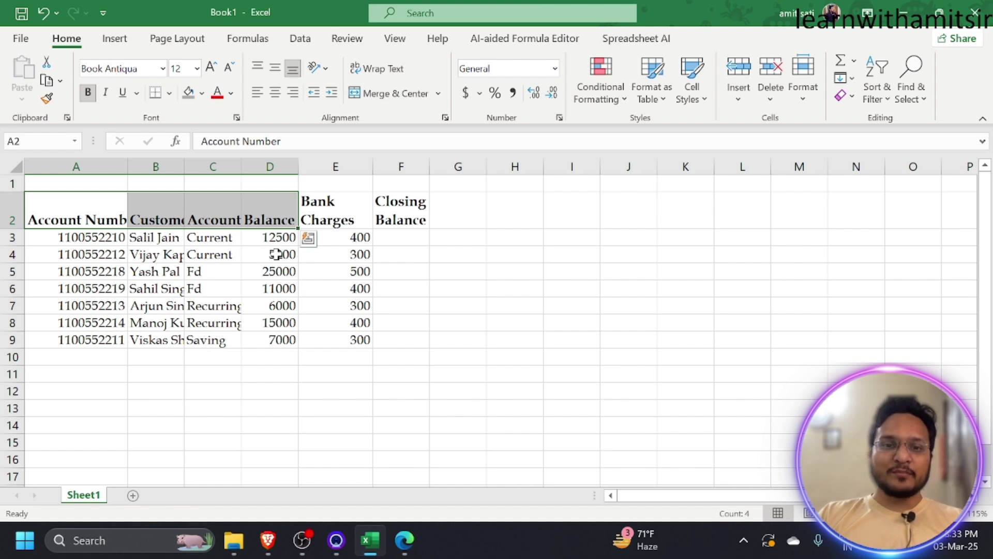
{"action": "left_click", "coordinate": [274, 68]}
{"action": "left_click", "coordinate": [352, 253]}
{"action": "left_click", "coordinate": [634, 267]}
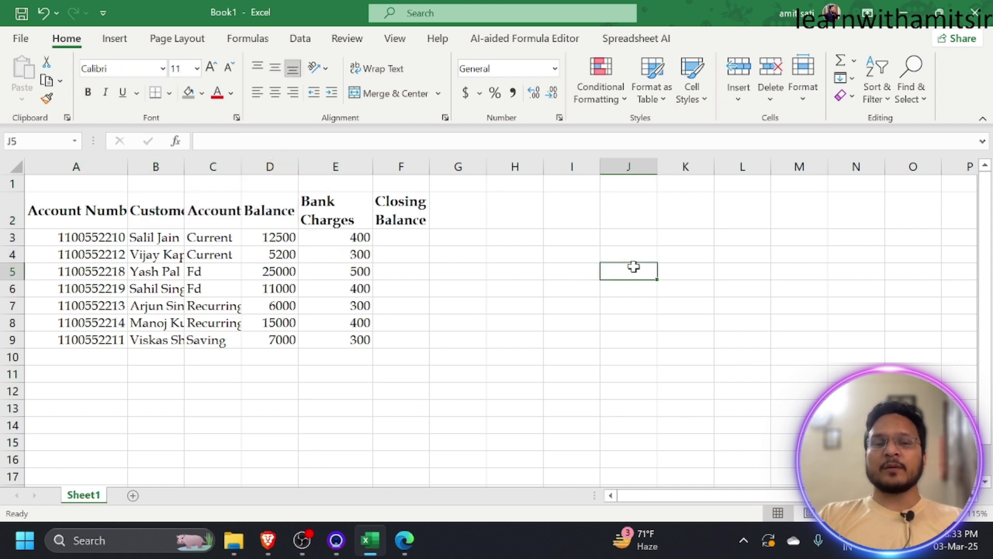
Fill the heading cells A2:F2 with light gray and compare them with the table in the assignment PDF
{"action": "key", "text": "alt+Tab"}
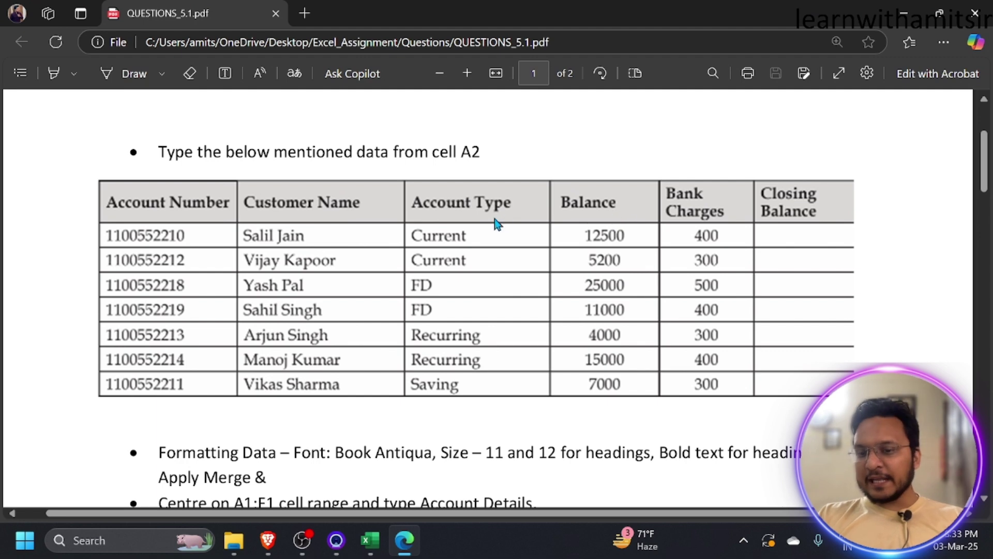
{"action": "key", "text": "alt+Tab"}
{"action": "left_click_drag", "start_coordinate": [37, 208], "coordinate": [412, 204]}
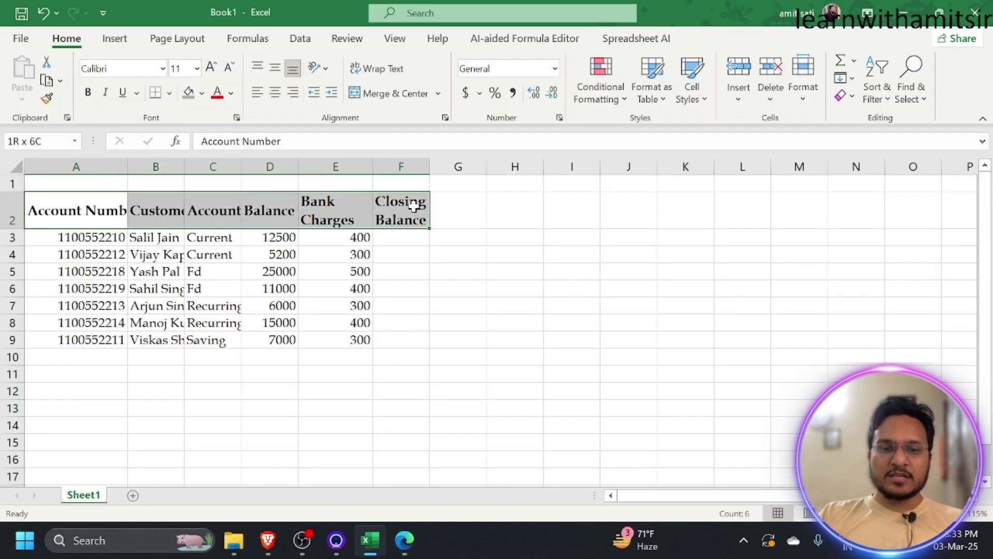
{"action": "left_click", "coordinate": [202, 93]}
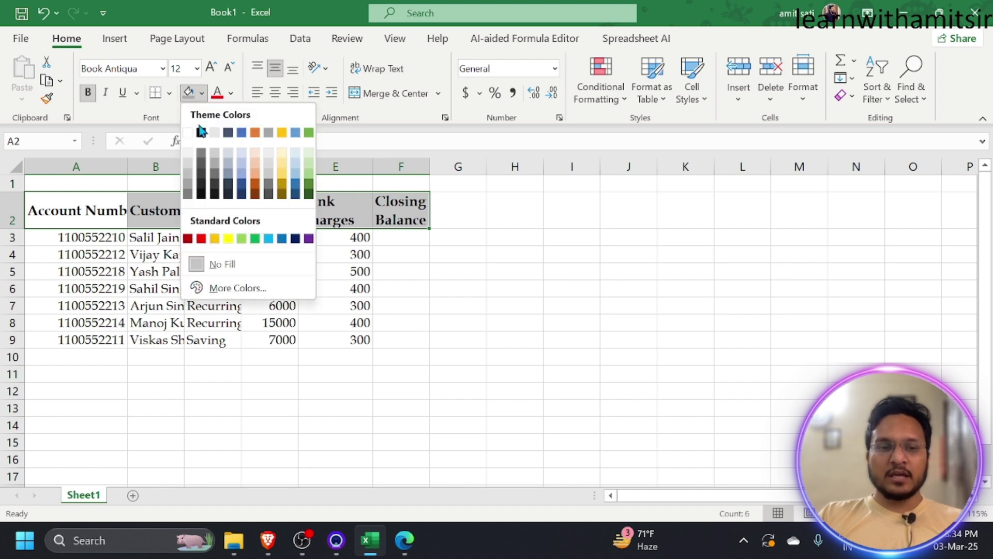
{"action": "left_click", "coordinate": [215, 156]}
{"action": "left_click", "coordinate": [571, 289]}
{"action": "key", "text": "alt+Tab"}
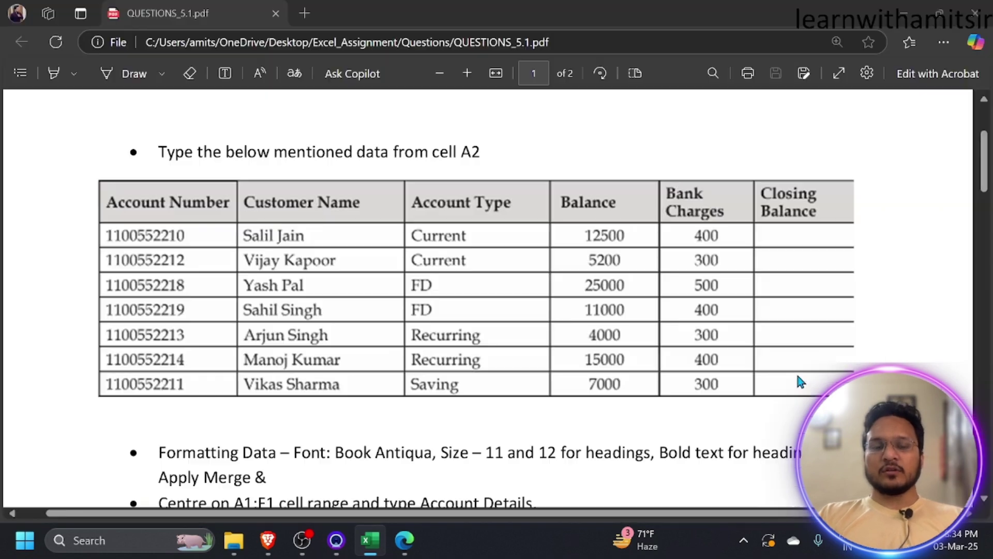
{"action": "key", "text": "alt+Tab"}
{"action": "key", "text": "alt+Tab"}
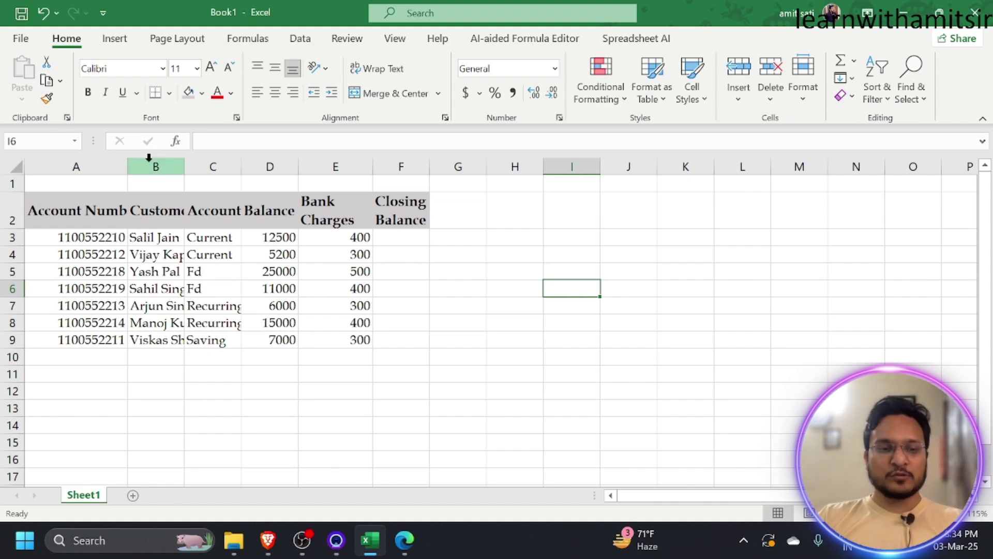
Try widening columns A, B and C by hand and undo the width changes
{"action": "left_click_drag", "start_coordinate": [126, 167], "coordinate": [255, 168]}
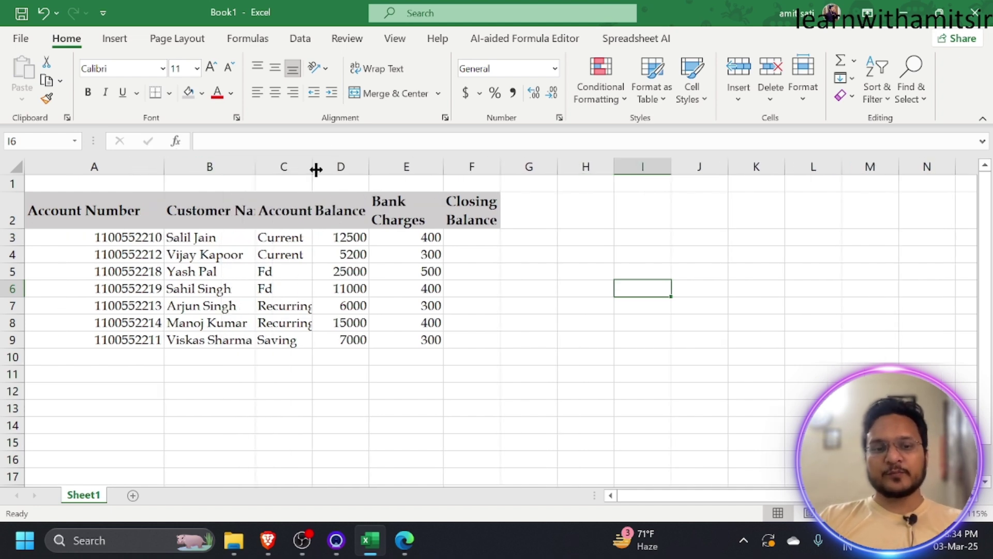
{"action": "left_click_drag", "start_coordinate": [317, 167], "coordinate": [374, 168]}
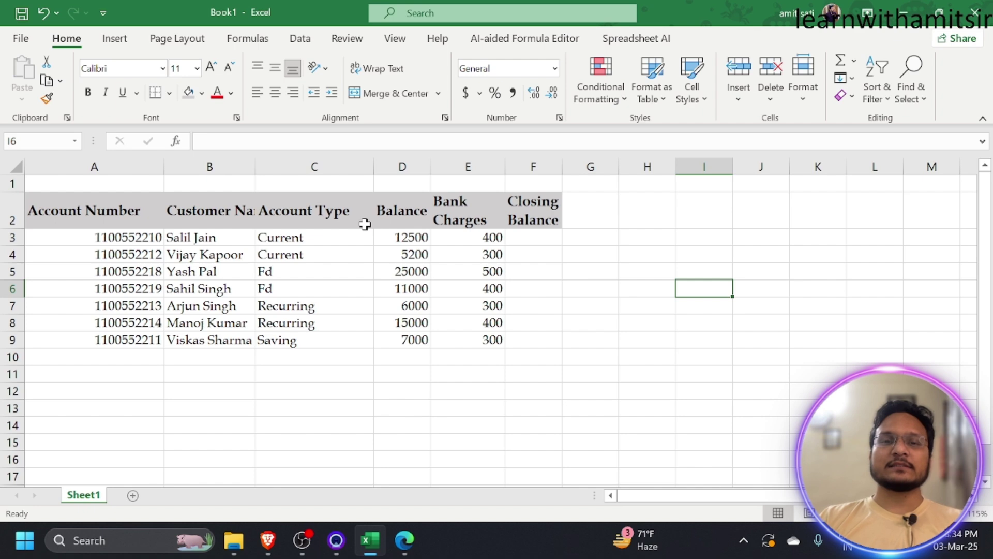
{"action": "key", "text": "ctrl+z"}
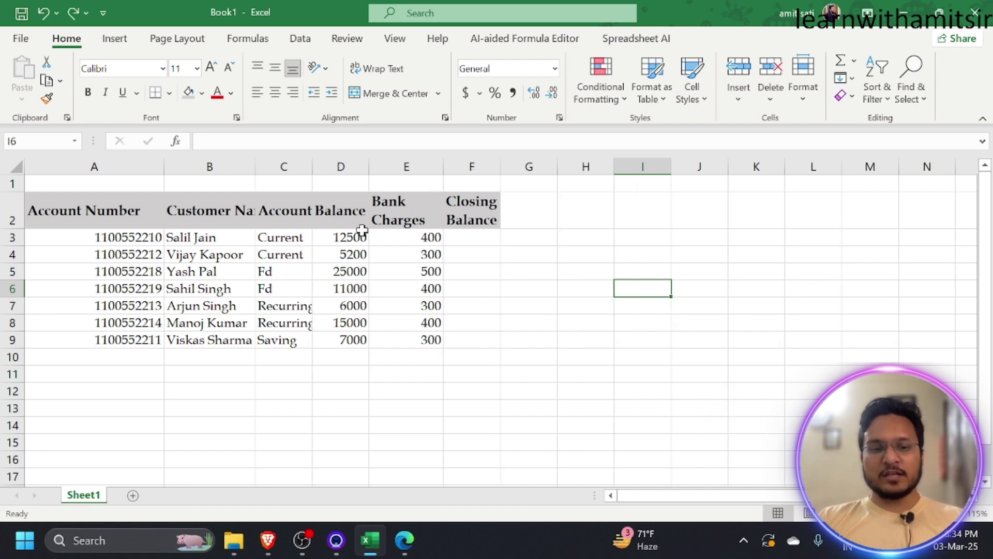
{"action": "key", "text": "ctrl+z"}
{"action": "key", "text": "ctrl+z"}
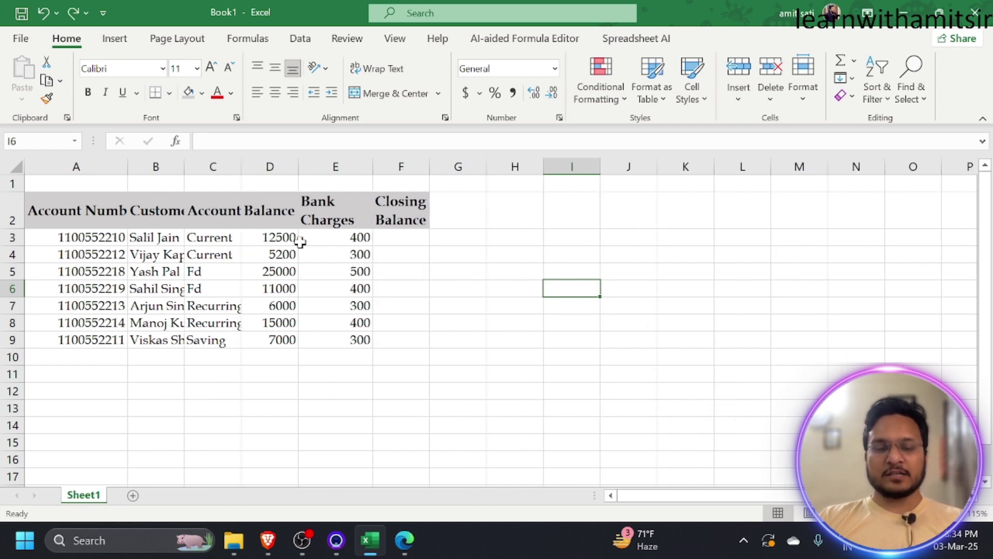
Try AutoFit on columns A, B and C one at a time and undo it for columns B and C
{"action": "left_click", "coordinate": [249, 341]}
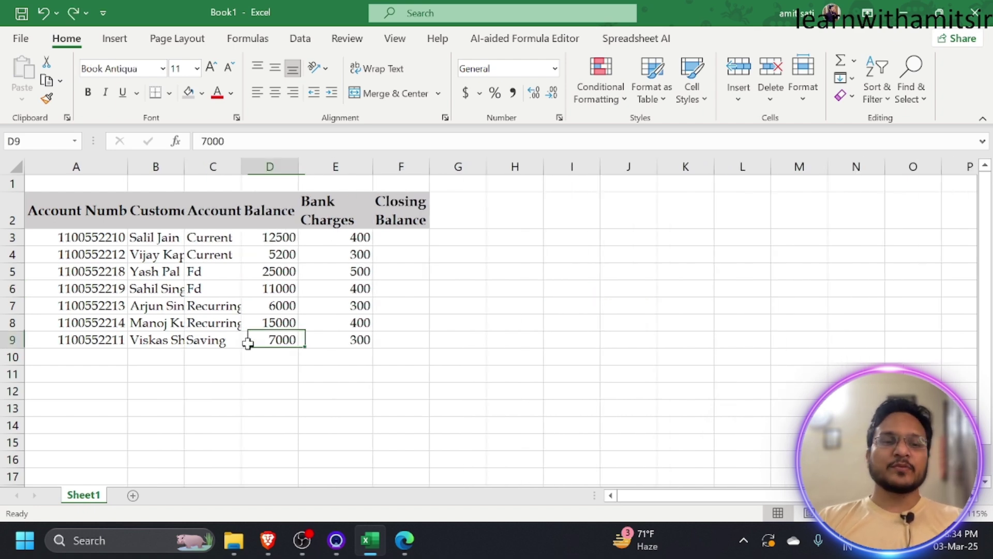
{"action": "left_click", "coordinate": [65, 165]}
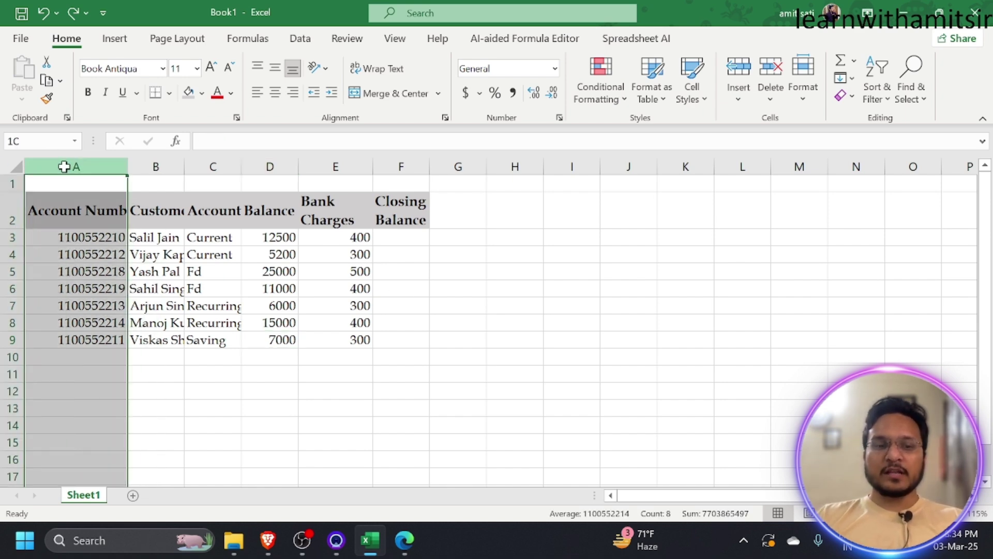
{"action": "double_click", "coordinate": [129, 169]}
{"action": "double_click", "coordinate": [200, 169]}
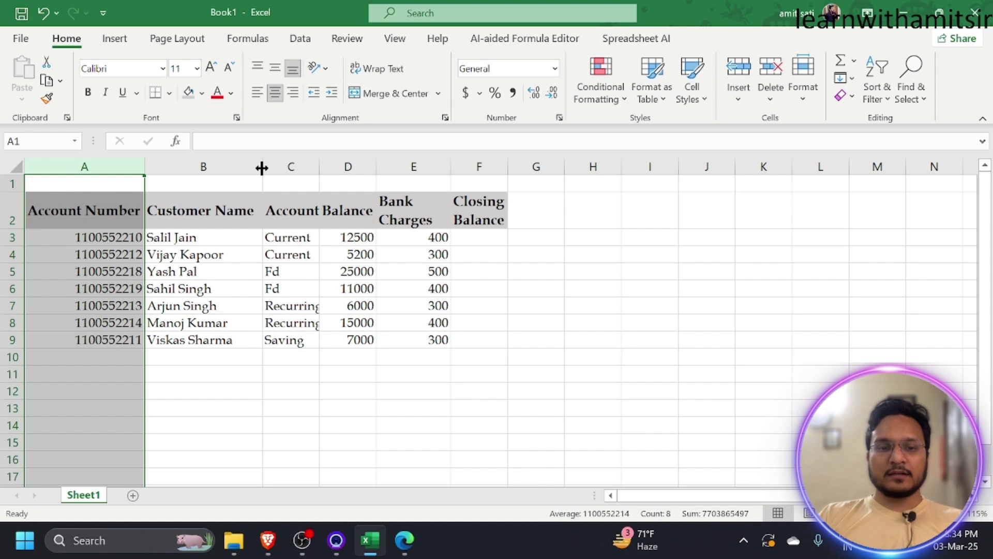
{"action": "double_click", "coordinate": [319, 167]}
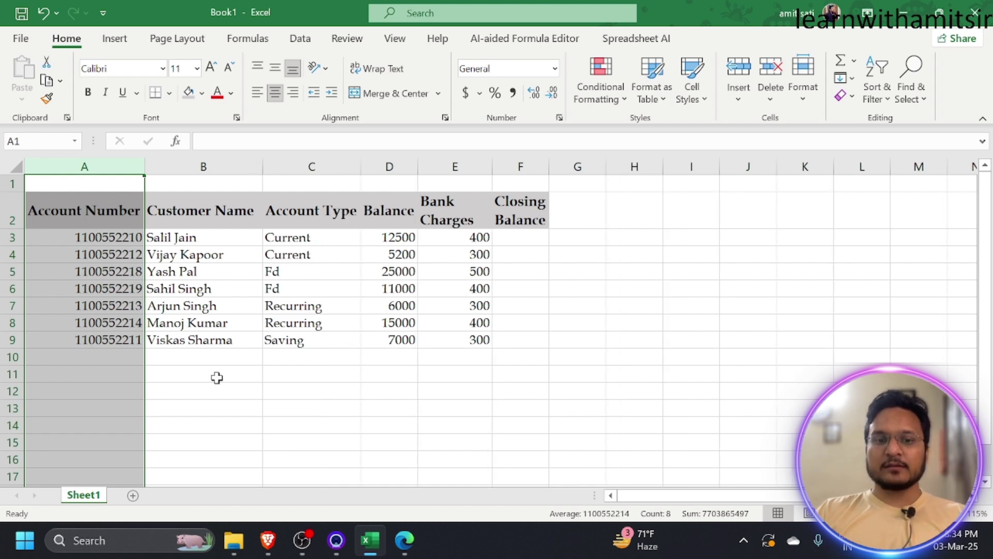
{"action": "key", "text": "ctrl+z"}
{"action": "key", "text": "ctrl+z"}
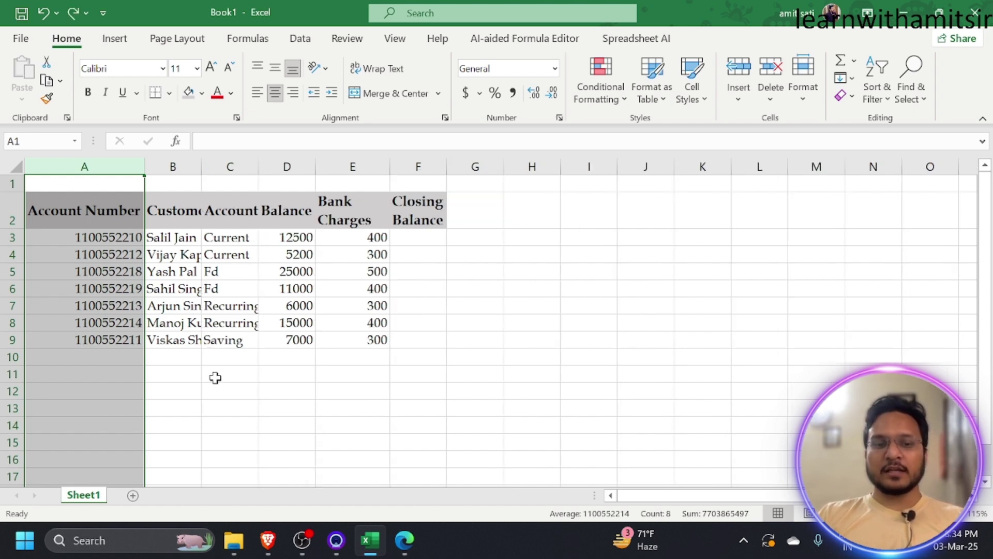
Try giving columns A to F one equal width together and undo the change
{"action": "left_click", "coordinate": [191, 340]}
{"action": "left_click_drag", "start_coordinate": [99, 166], "coordinate": [419, 166]}
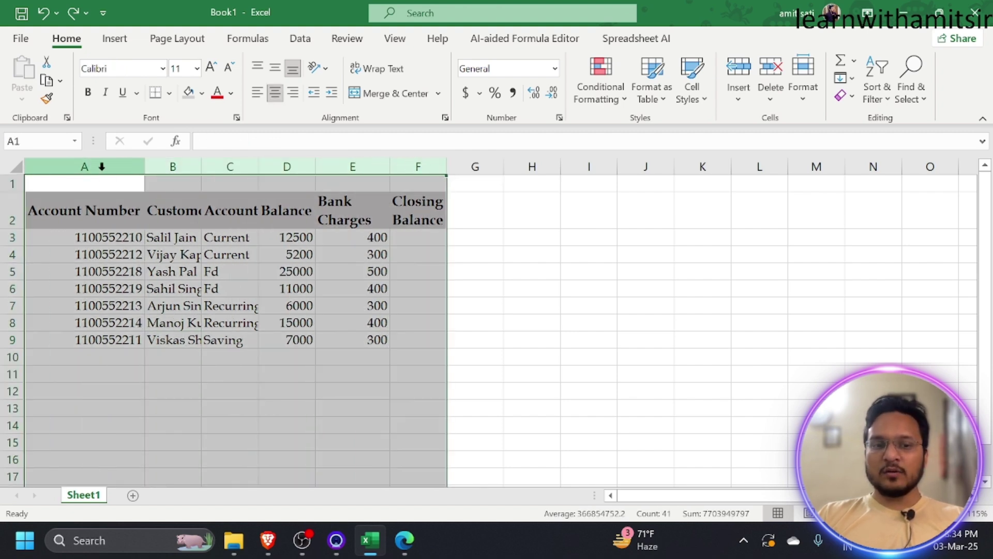
{"action": "double_click", "coordinate": [142, 170]}
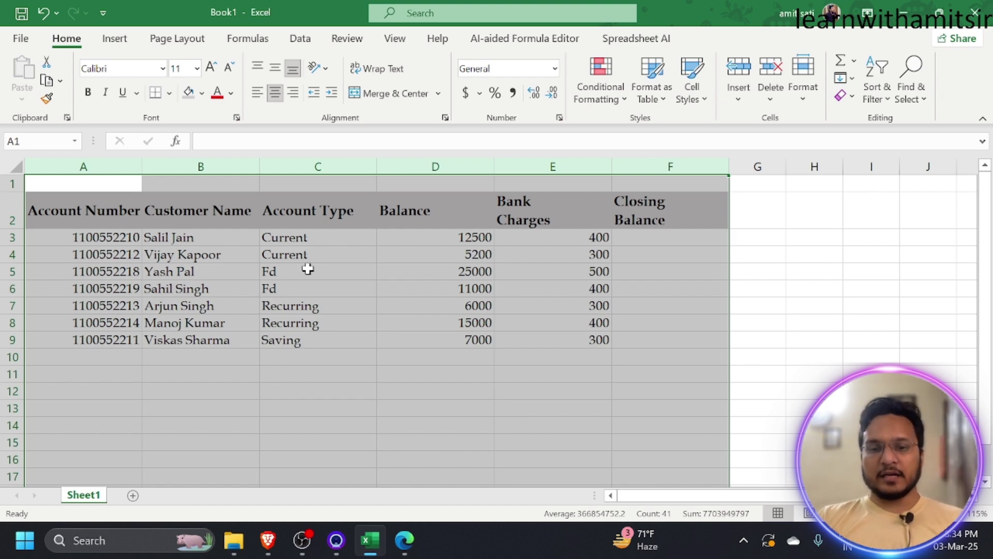
{"action": "left_click", "coordinate": [618, 290]}
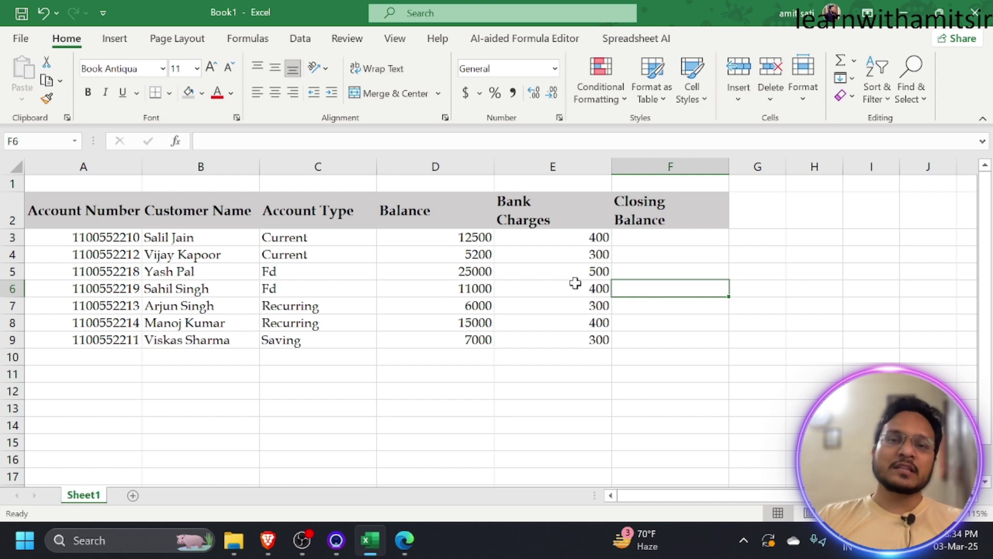
{"action": "key", "text": "ctrl+z"}
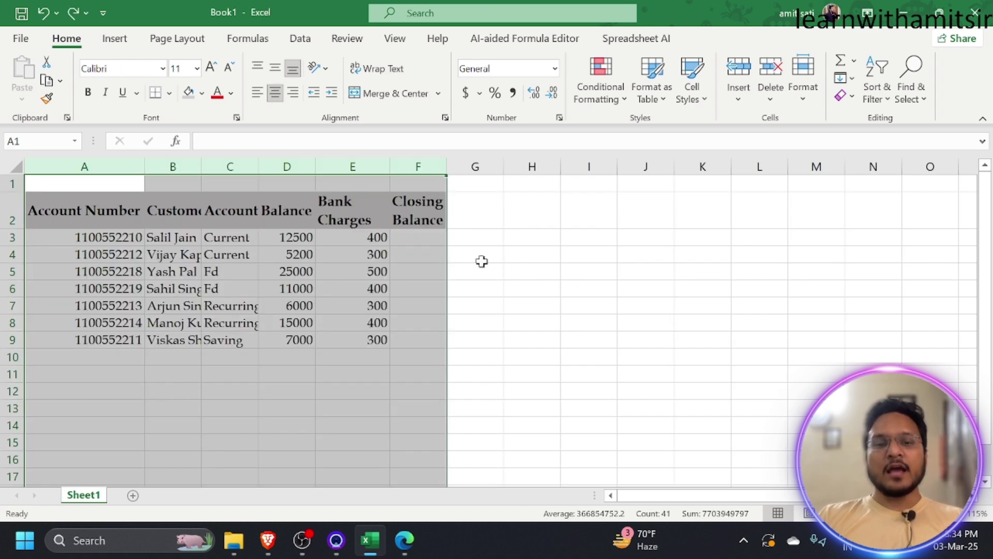
Try AutoFit on columns A to F all at once and undo it
{"action": "double_click", "coordinate": [145, 170]}
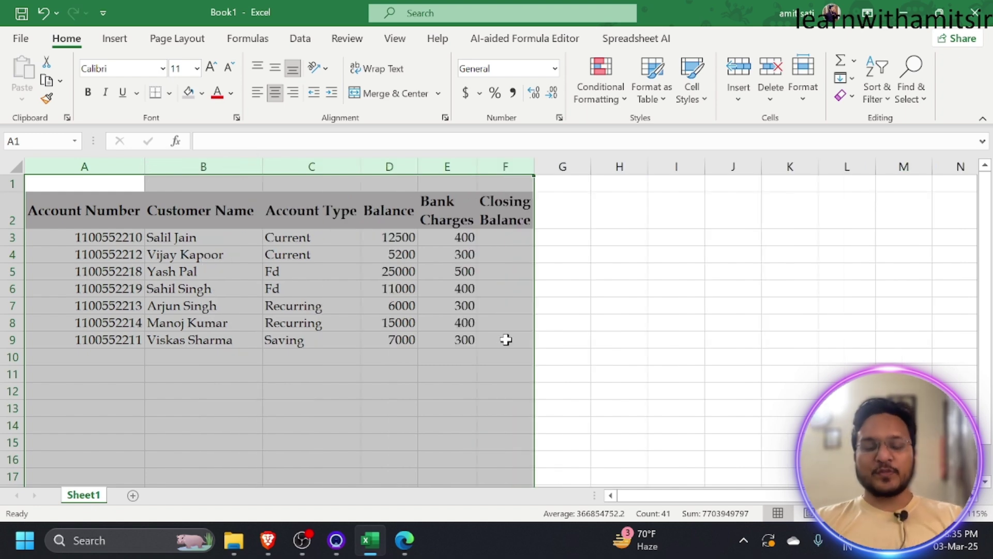
{"action": "key", "text": "ctrl+z"}
{"action": "left_click", "coordinate": [466, 340]}
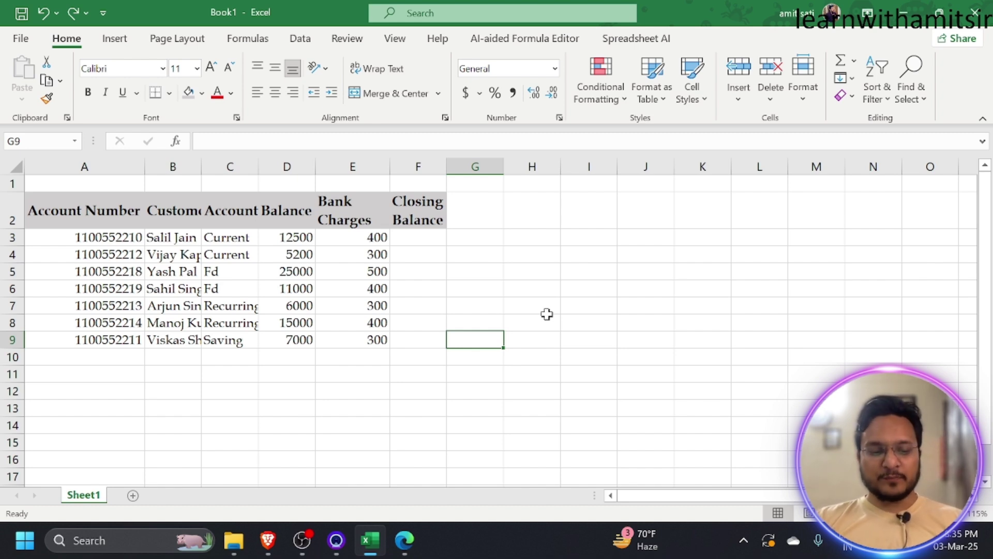
Apply AutoFit Column Width to the entire sheet and deselect the cells
{"action": "key", "text": "ctrl+a"}
{"action": "key", "text": "alt"}
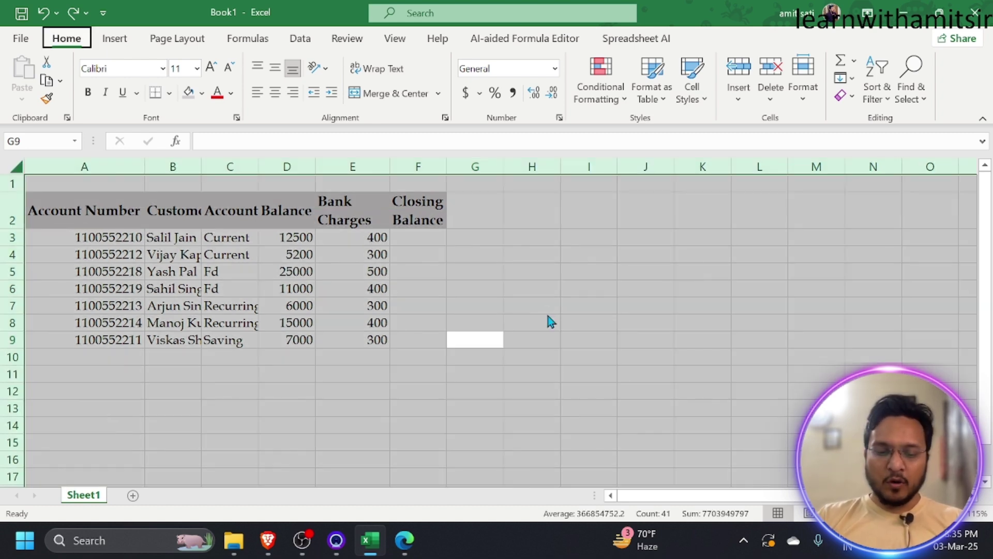
{"action": "key", "text": "h"}
{"action": "key", "text": "o"}
{"action": "key", "text": "i"}
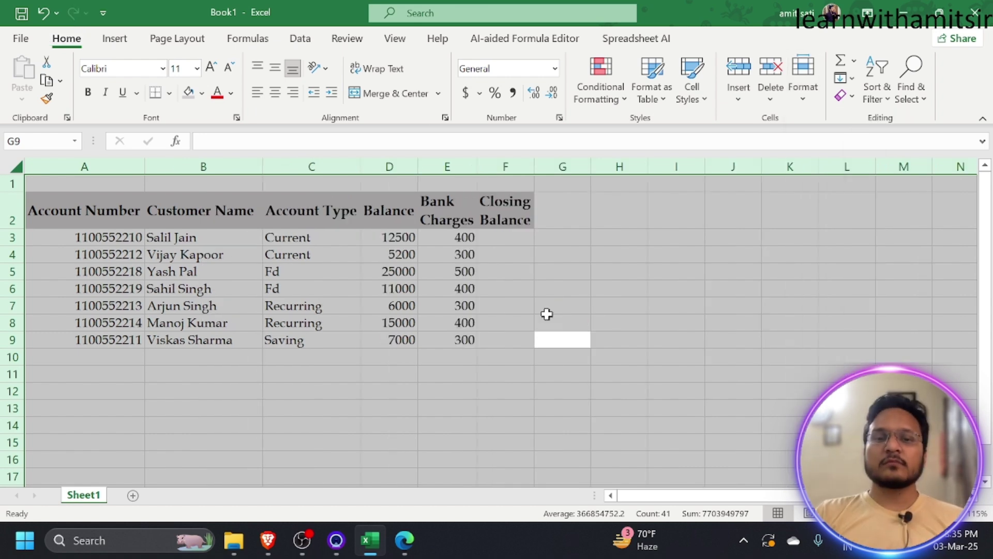
{"action": "left_click", "coordinate": [547, 314]}
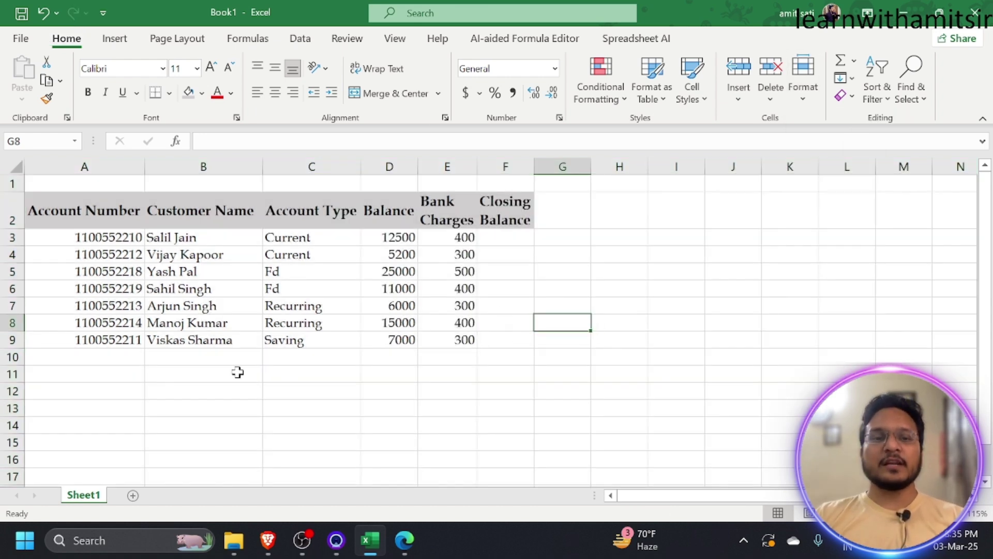
Try AutoFit Column Width on the entire sheet once more and undo the column fitting
{"action": "left_click", "coordinate": [19, 165]}
{"action": "left_click", "coordinate": [804, 82]}
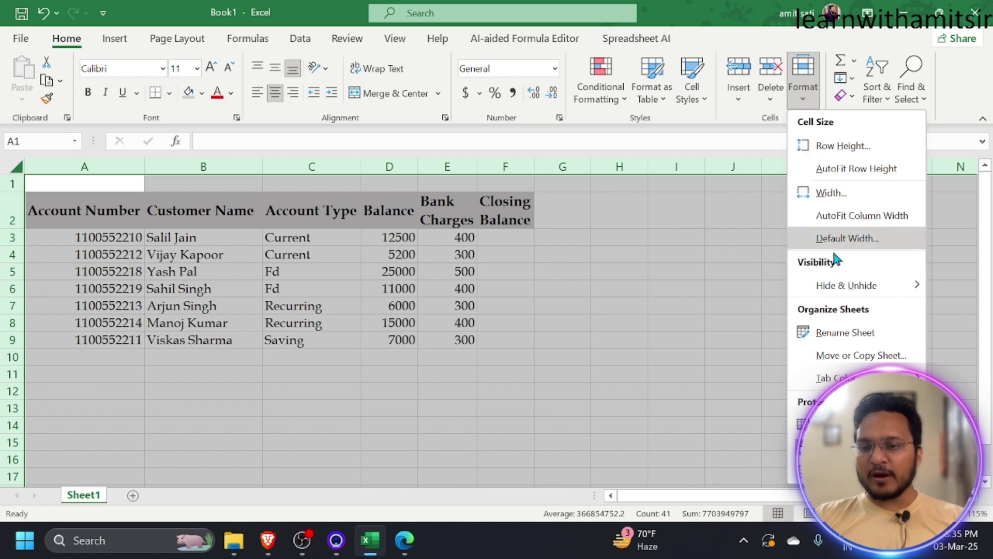
{"action": "left_click", "coordinate": [854, 222]}
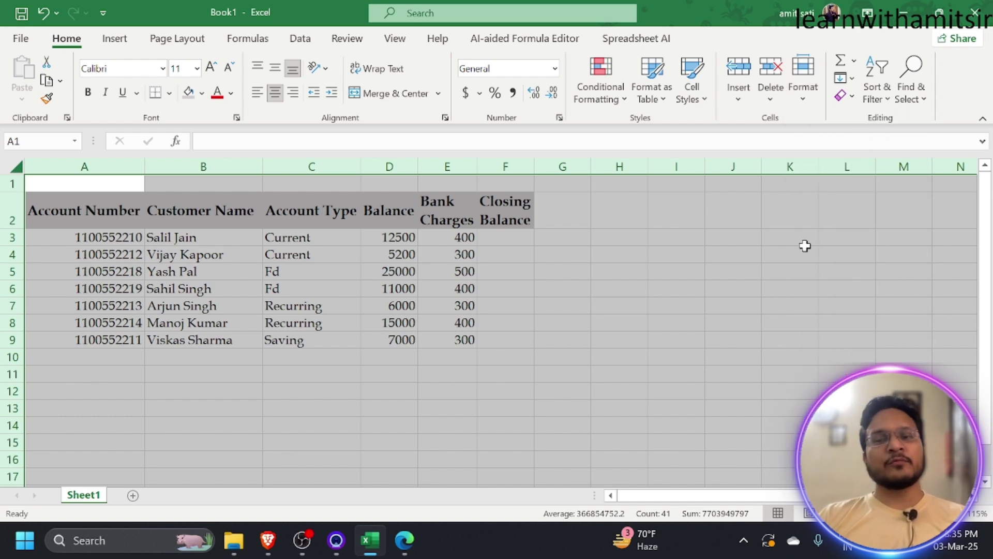
{"action": "left_click", "coordinate": [571, 296]}
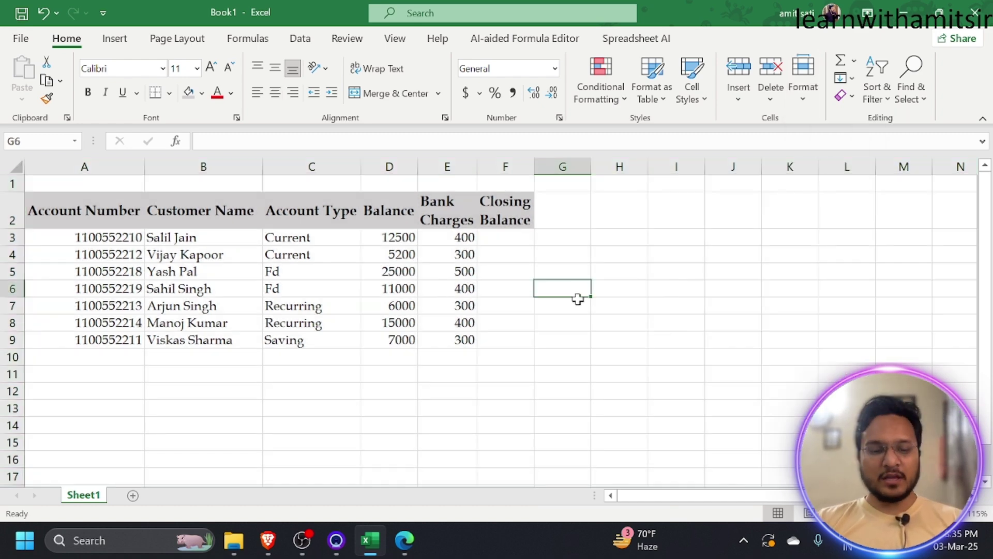
{"action": "key", "text": "ctrl+z"}
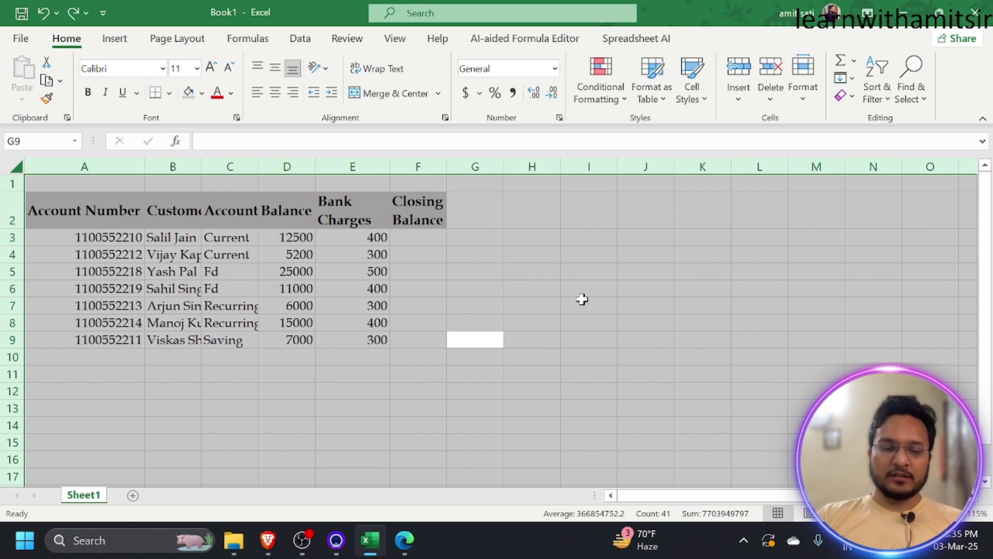
Apply AutoFit Column Width to all columns of the sheet again and deselect the cells
{"action": "left_click", "coordinate": [583, 299]}
{"action": "key", "text": "ctrl+a"}
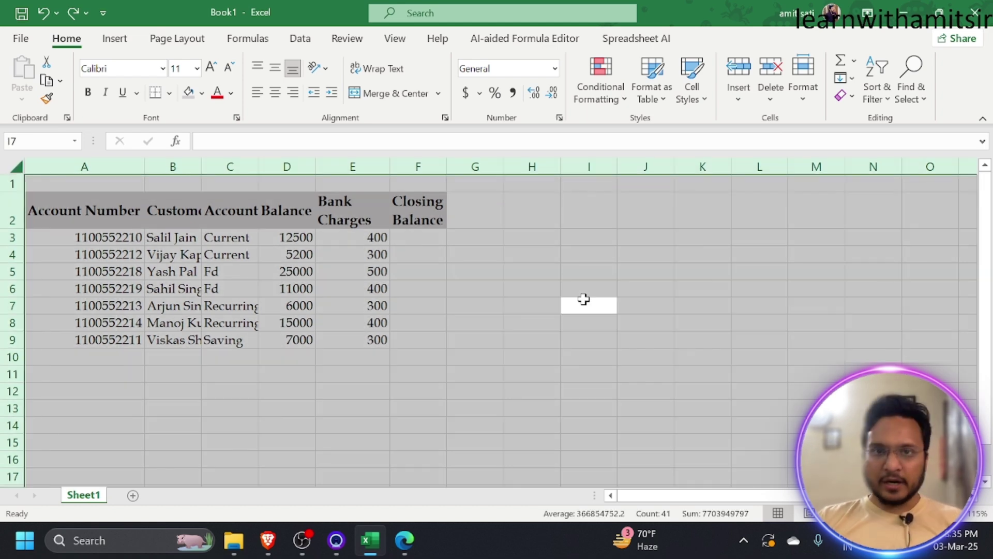
{"action": "key", "text": "alt"}
{"action": "key", "text": "h"}
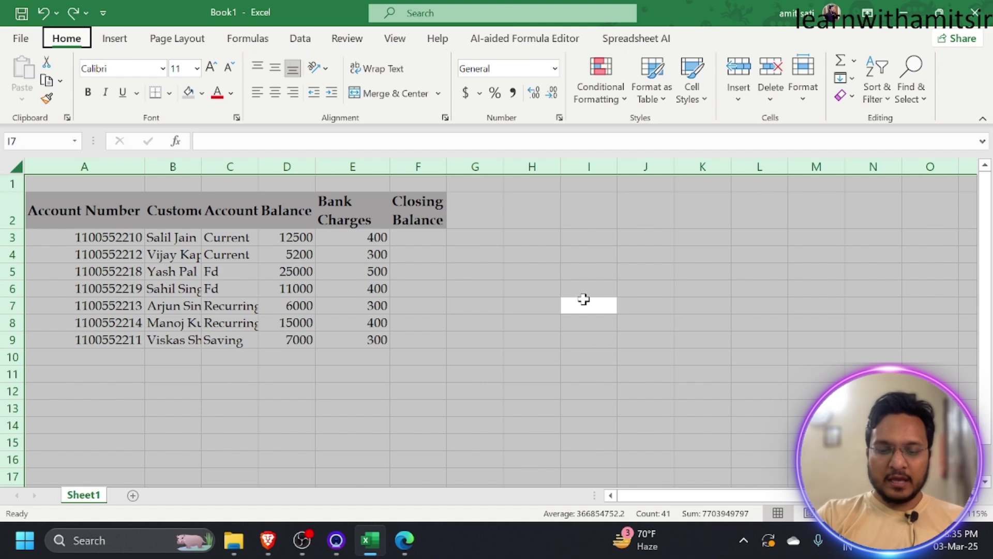
{"action": "key", "text": "o"}
{"action": "key", "text": "i"}
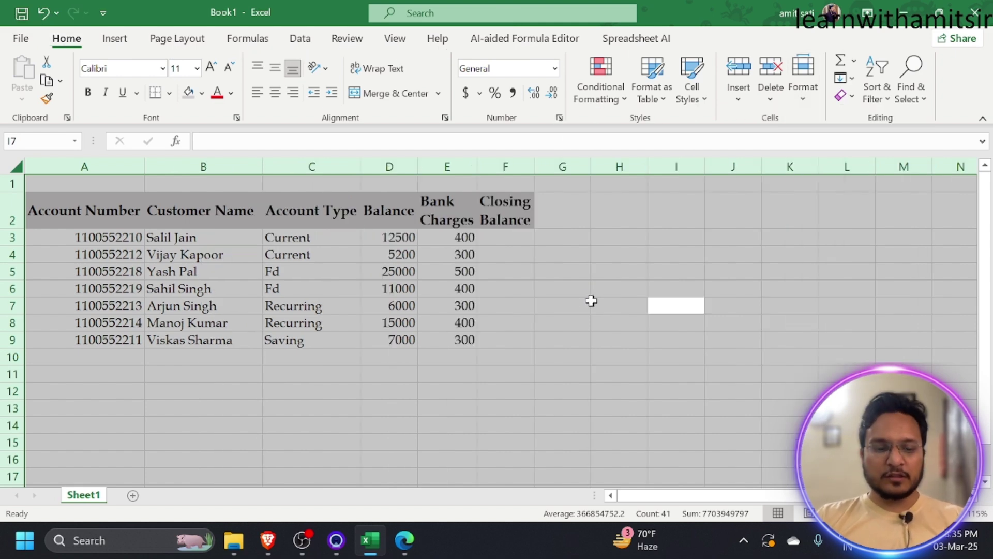
{"action": "left_click", "coordinate": [593, 304]}
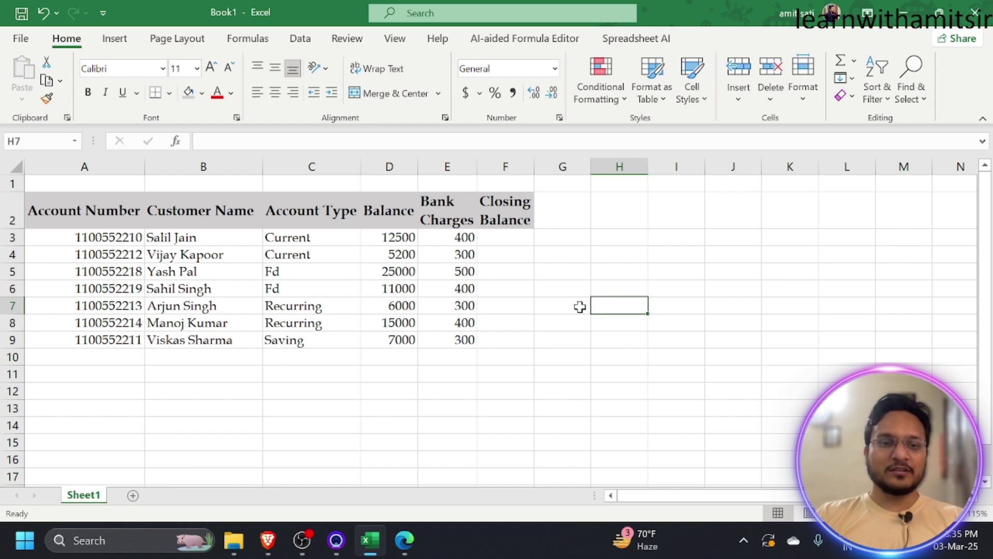
Switch to QUESTIONS_5.1.pdf in Edge and read the font, size and heading requirements
{"action": "left_click", "coordinate": [404, 539]}
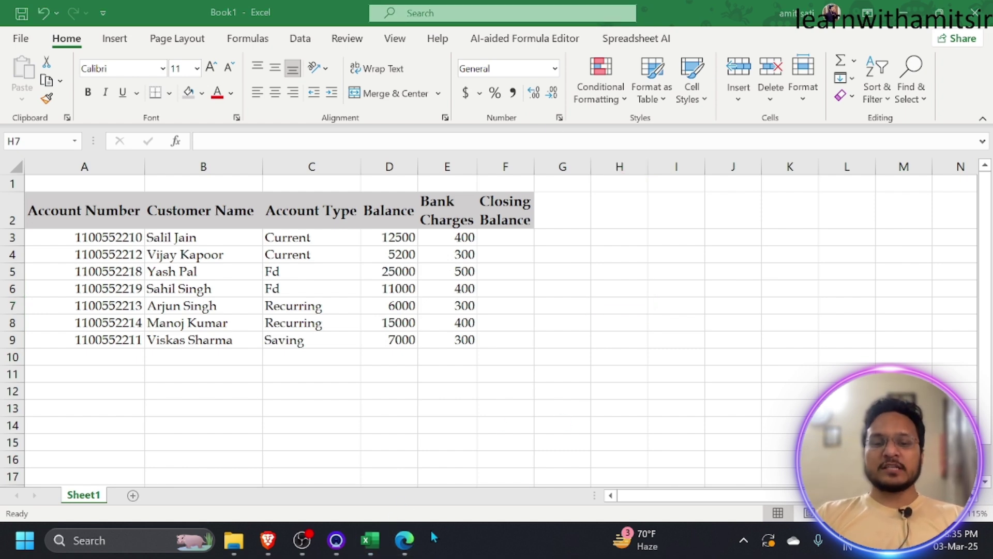
{"action": "left_click", "coordinate": [404, 539]}
{"action": "scroll", "coordinate": [824, 284], "scroll_direction": "down", "scroll_amount": 5}
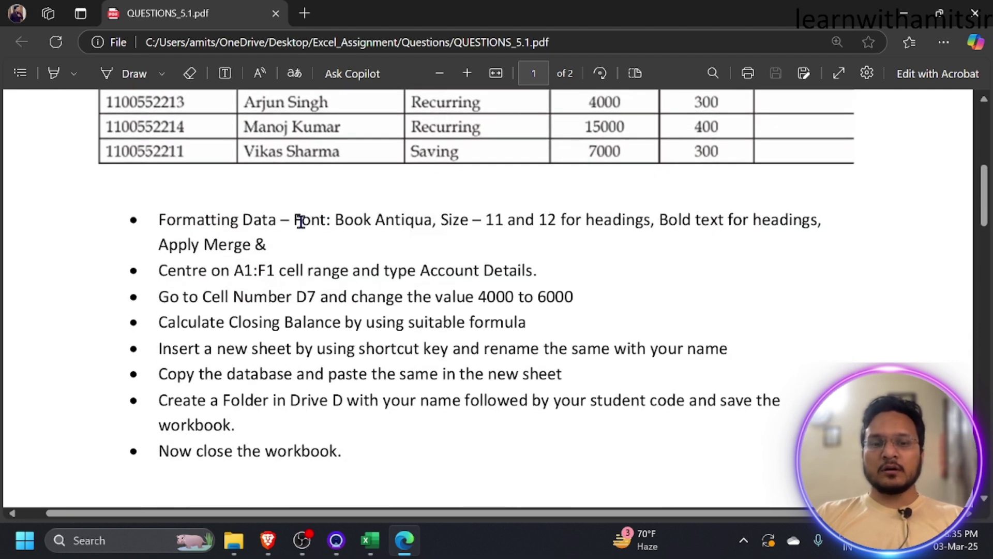
{"action": "left_click_drag", "start_coordinate": [293, 220], "coordinate": [437, 223]}
{"action": "left_click_drag", "start_coordinate": [525, 270], "coordinate": [532, 270]}
Return to Excel and check the font of the table A2:F9 and the size and bold setting of the row 2 headings
{"action": "left_click", "coordinate": [371, 544]}
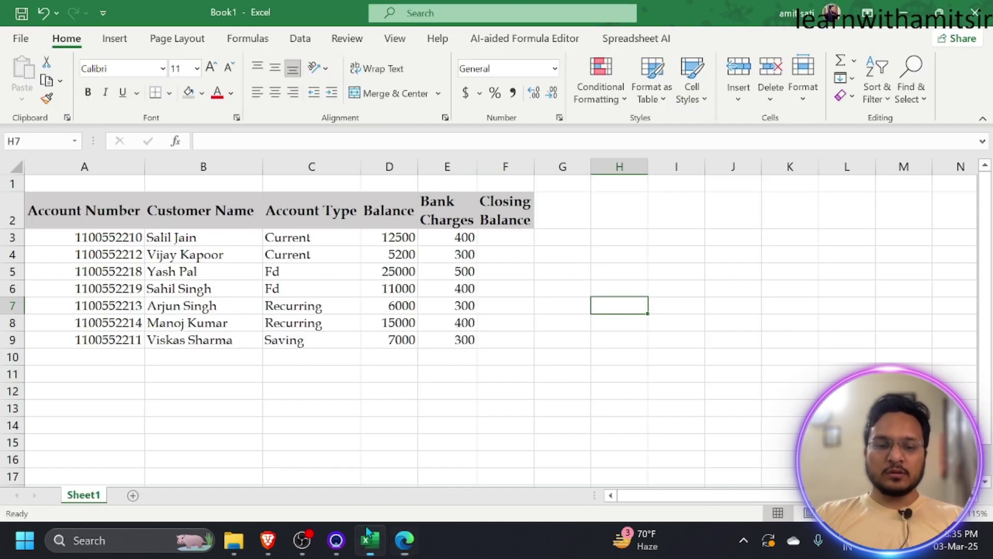
{"action": "left_click", "coordinate": [301, 362]}
{"action": "left_click_drag", "start_coordinate": [505, 342], "coordinate": [68, 214]}
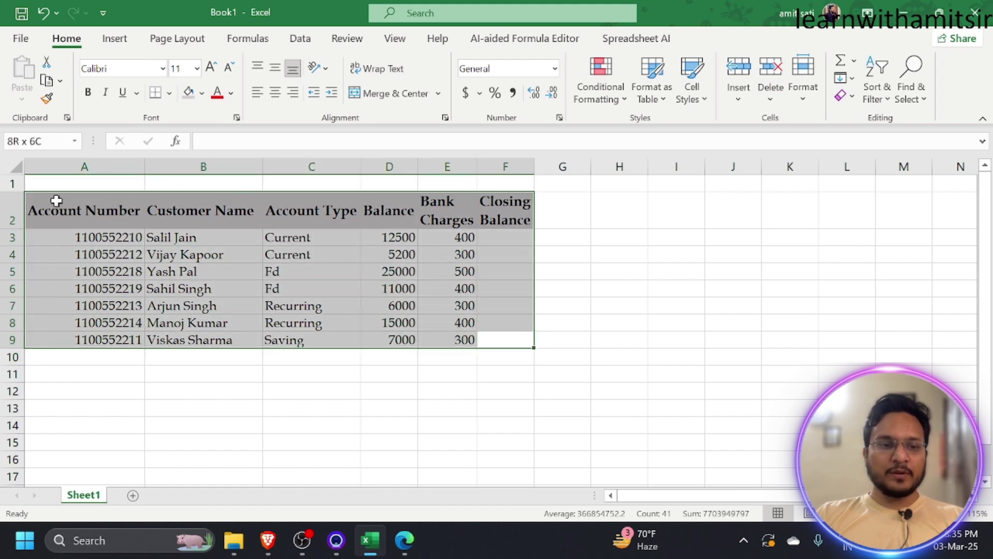
{"action": "left_click", "coordinate": [134, 68]}
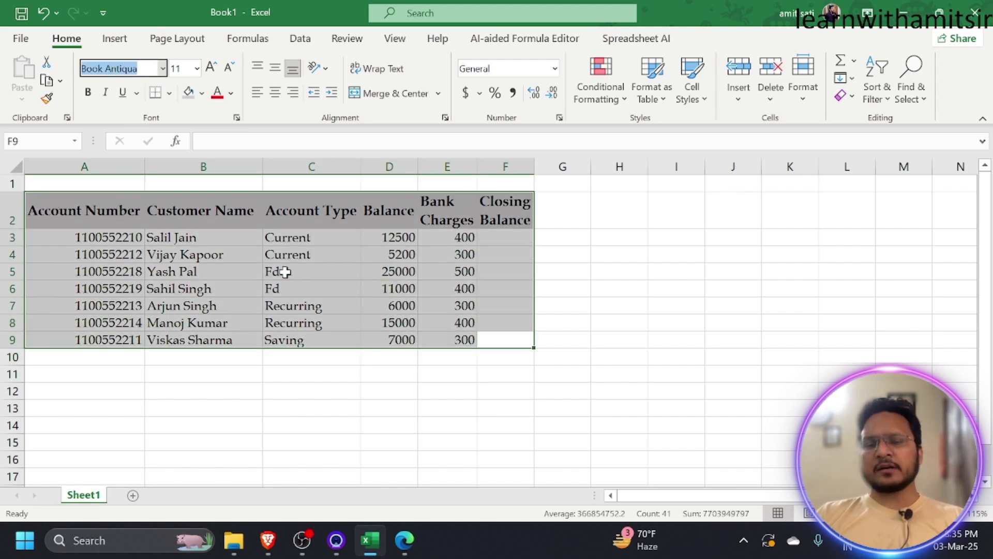
{"action": "left_click", "coordinate": [346, 308]}
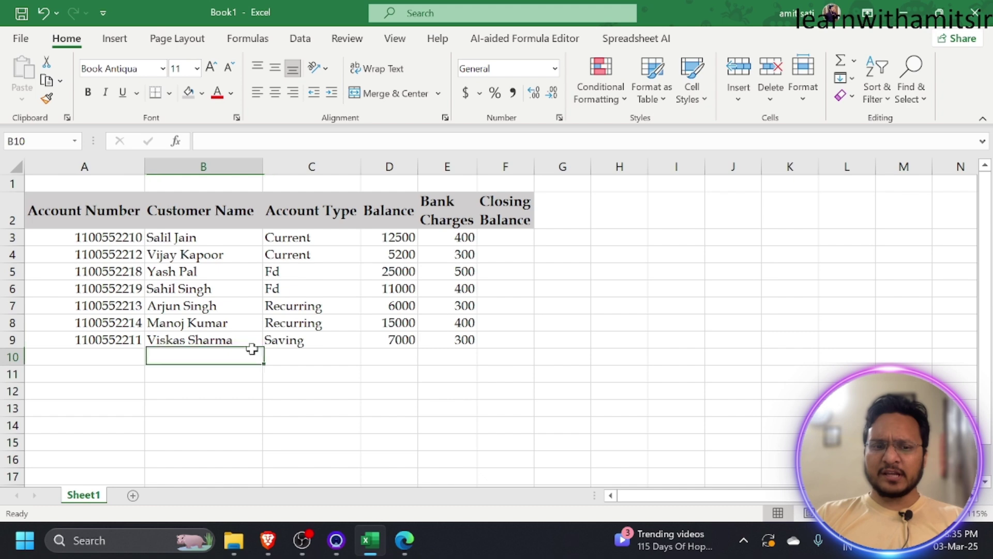
{"action": "left_click_drag", "start_coordinate": [255, 349], "coordinate": [184, 195]}
{"action": "left_click_drag", "start_coordinate": [67, 212], "coordinate": [448, 212]}
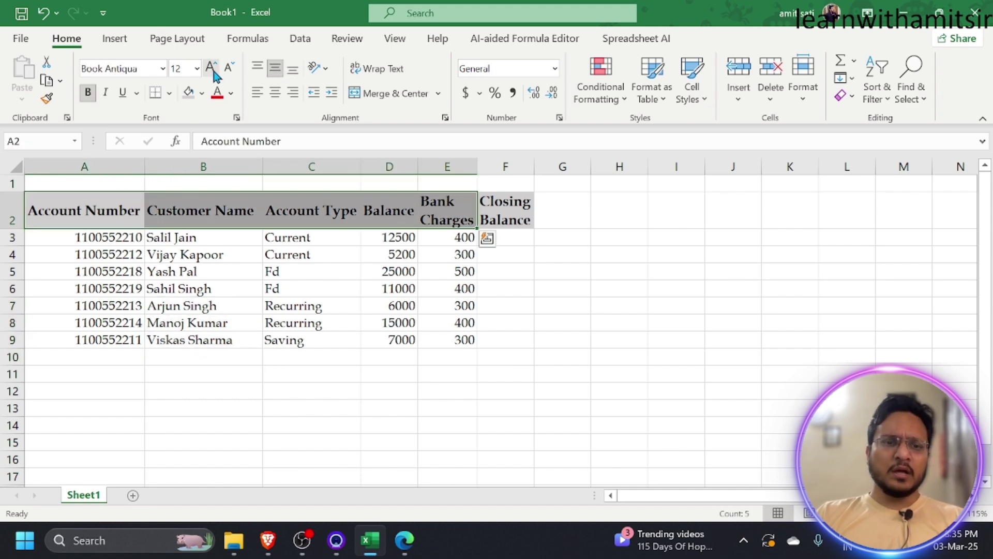
Switch to the assignment PDF in Edge and read the task about changing the value in cell D7
{"action": "left_click", "coordinate": [405, 540]}
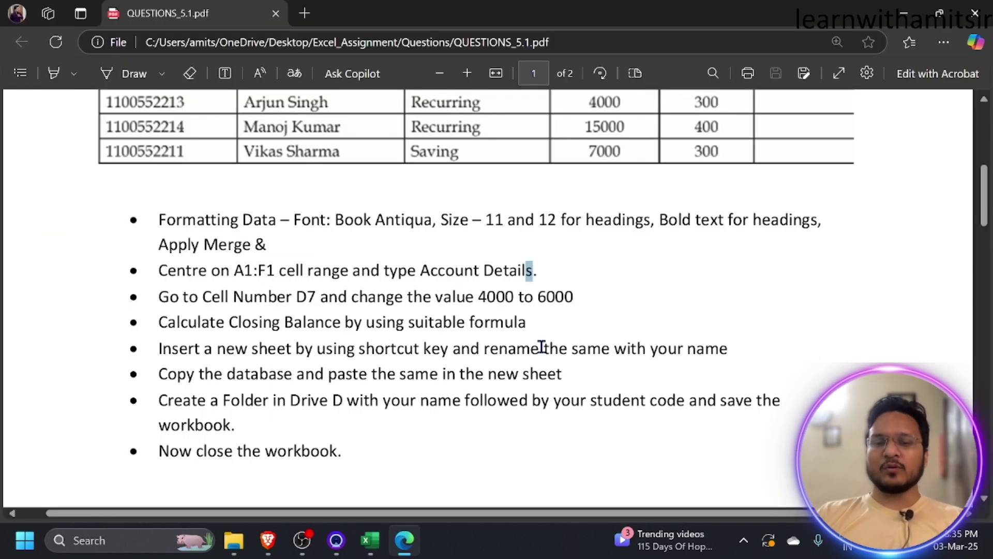
{"action": "scroll", "coordinate": [541, 348], "scroll_direction": "down", "scroll_amount": 2}
{"action": "left_click_drag", "start_coordinate": [268, 220], "coordinate": [316, 221]}
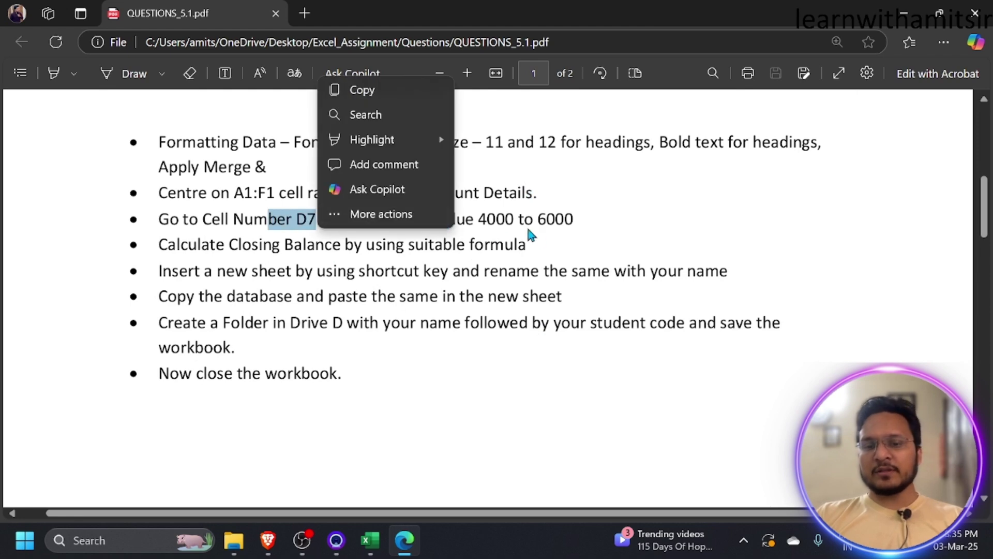
{"action": "left_click", "coordinate": [255, 228]}
{"action": "left_click_drag", "start_coordinate": [159, 219], "coordinate": [250, 226]}
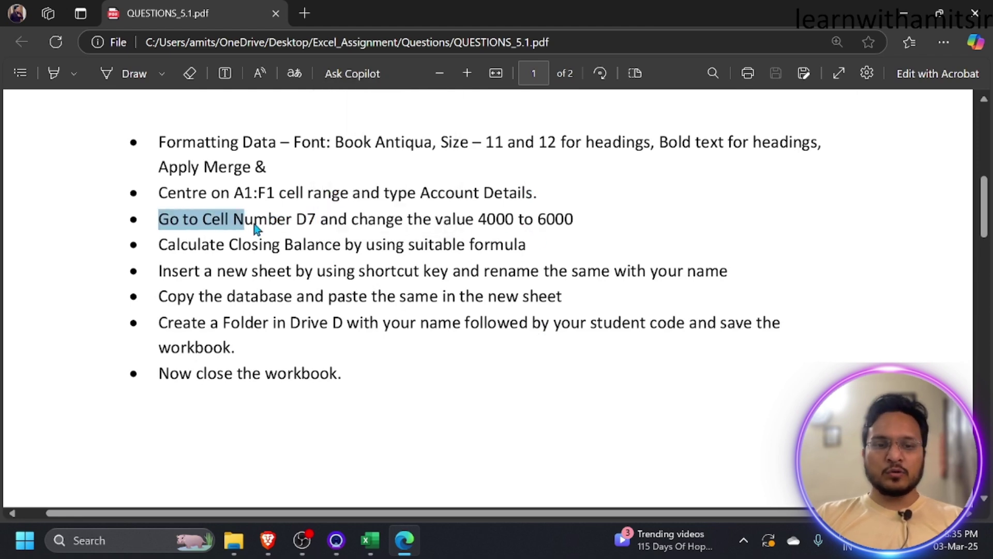
{"action": "left_click", "coordinate": [327, 239]}
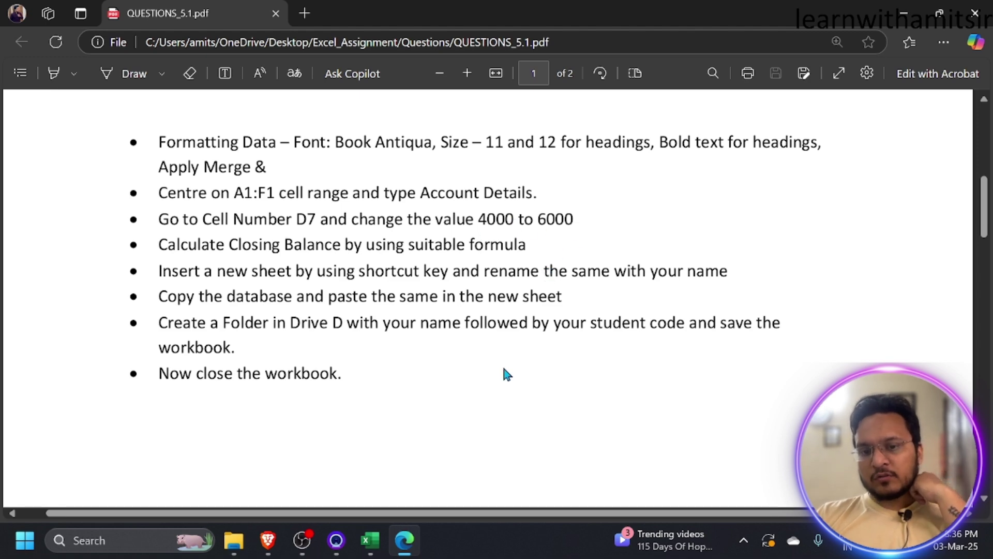
Return to Excel and check the balance in cell D7 against the assignment
{"action": "left_click", "coordinate": [385, 544]}
{"action": "left_click", "coordinate": [385, 288]}
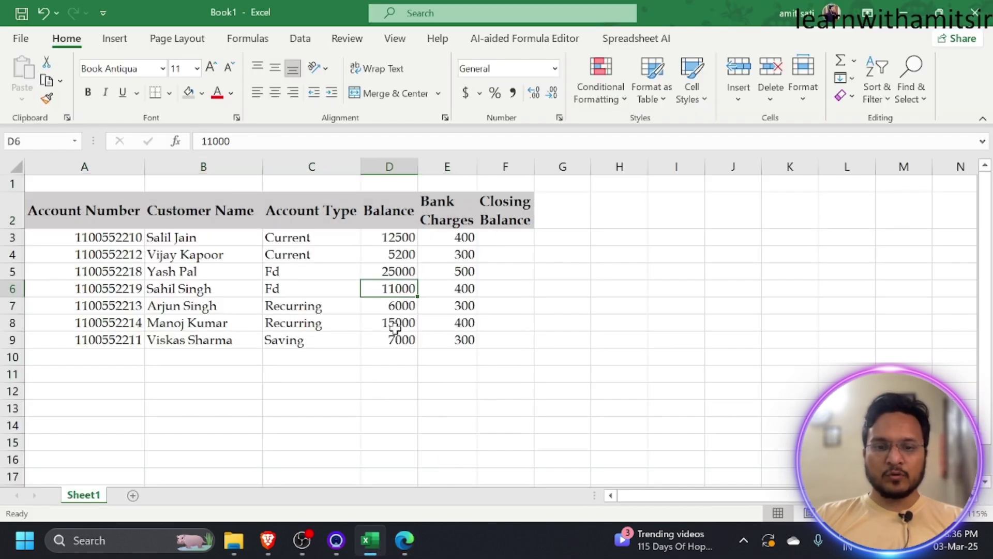
{"action": "left_click", "coordinate": [393, 323]}
{"action": "left_click", "coordinate": [386, 308]}
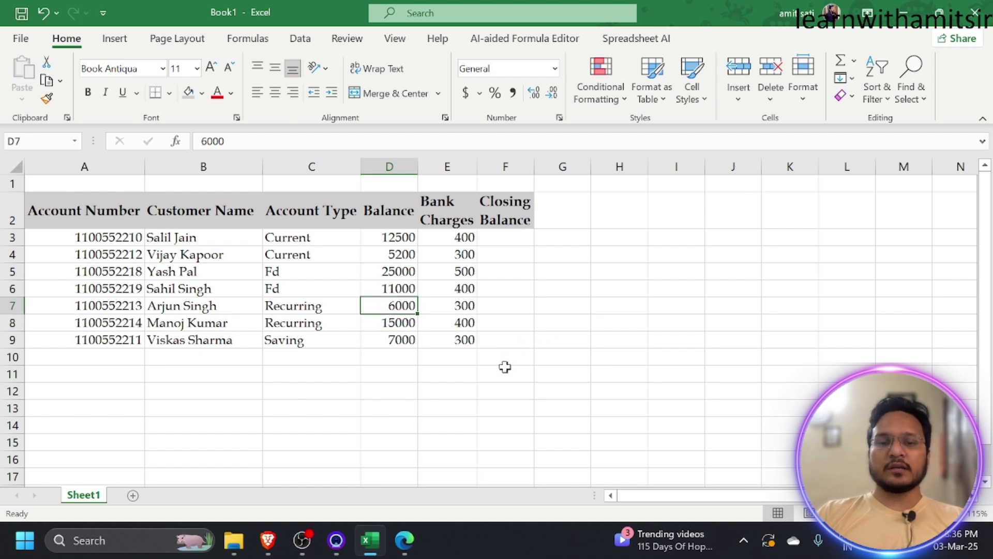
Check the Closing Balance task in the PDF, try entering 12500-400 in Excel cell F3, and clear the cell
{"action": "left_click", "coordinate": [404, 541]}
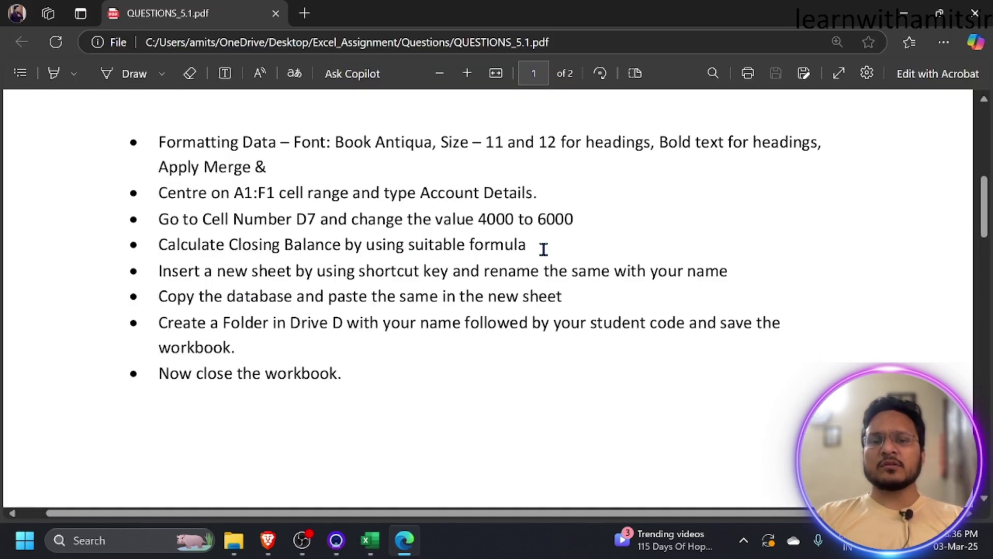
{"action": "left_click", "coordinate": [405, 541]}
{"action": "left_click", "coordinate": [505, 241]}
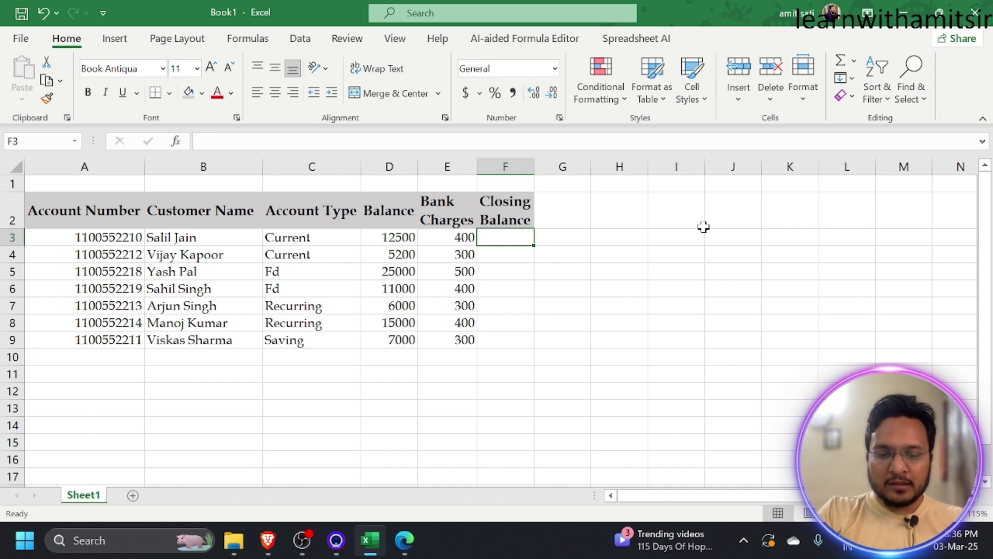
{"action": "type", "text": "12"}
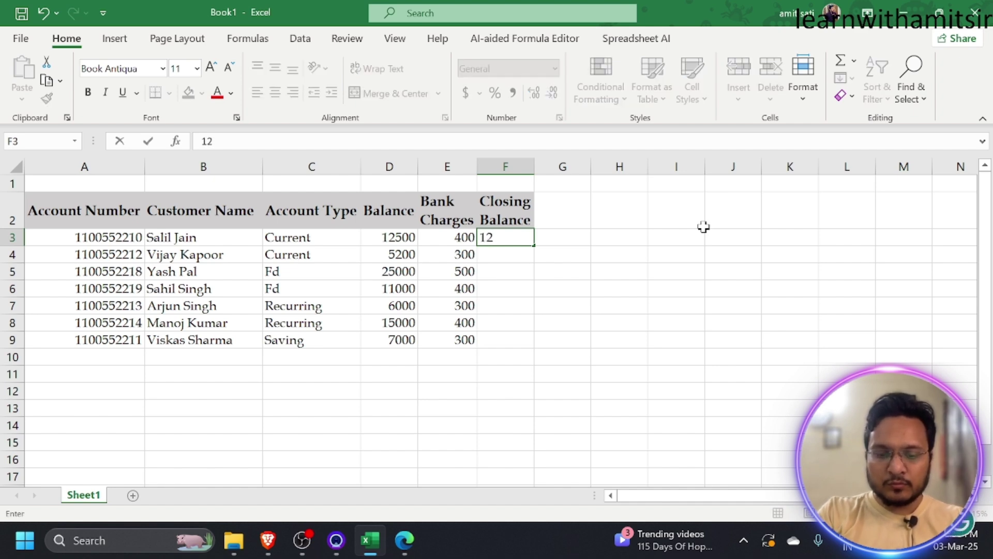
{"action": "type", "text": "500-400"}
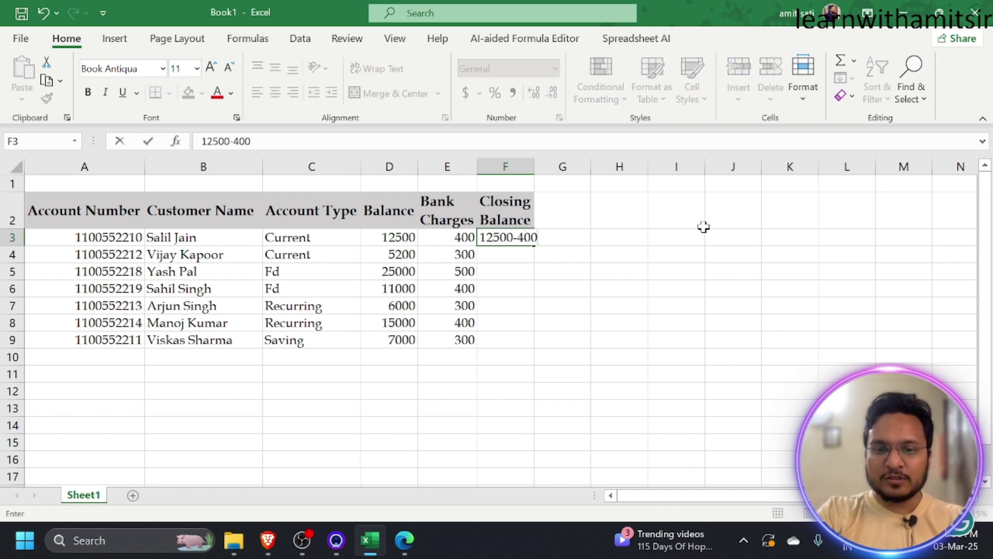
{"action": "key", "text": "Return"}
{"action": "left_click", "coordinate": [532, 237]}
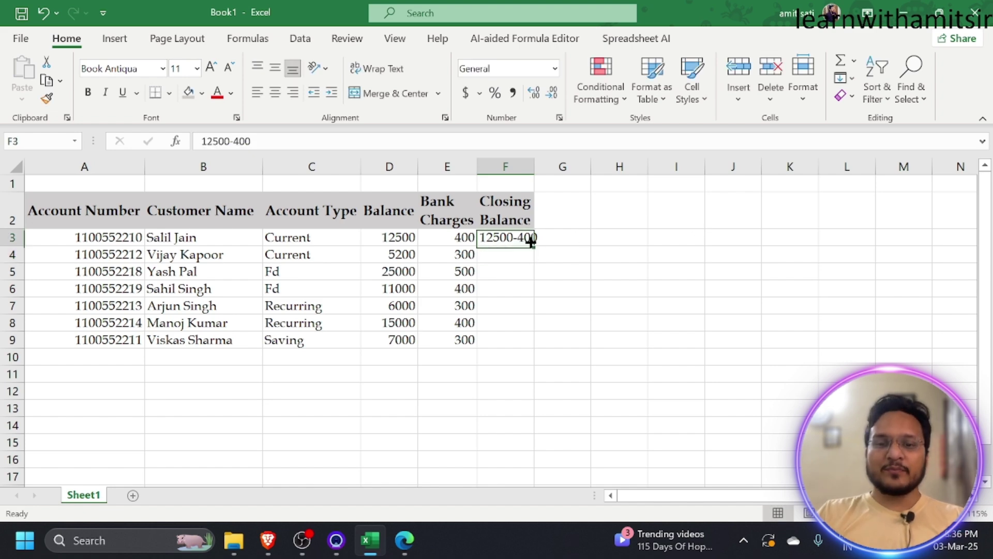
{"action": "key", "text": "Delete"}
Try the fixed-number formula =12500-400 in F3 and clear the cell
{"action": "type", "text": "="}
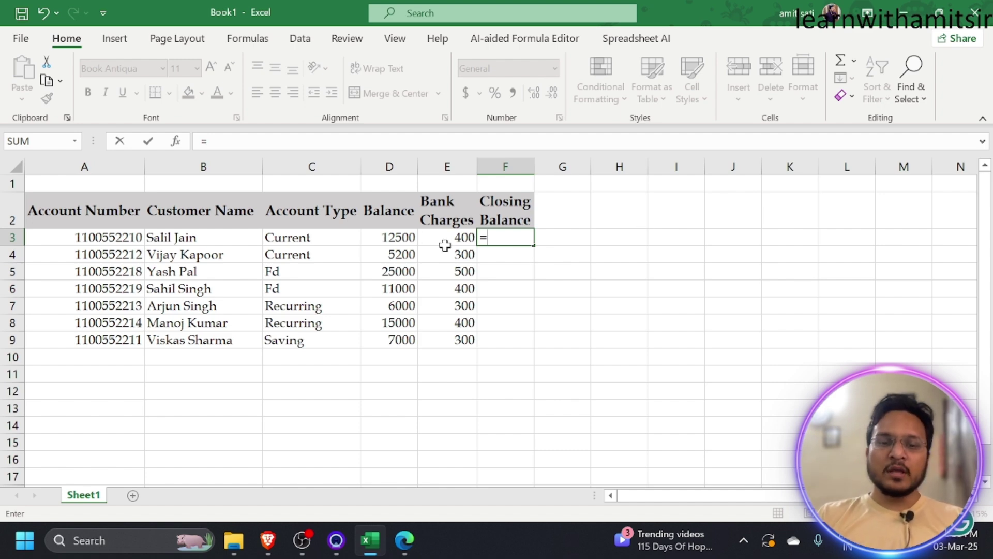
{"action": "type", "text": "125"}
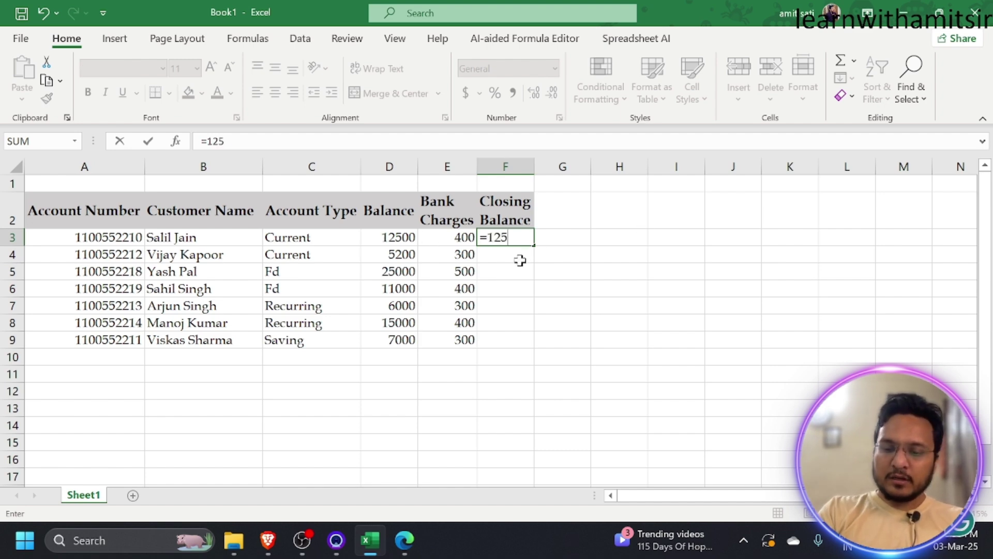
{"action": "type", "text": "00-400"}
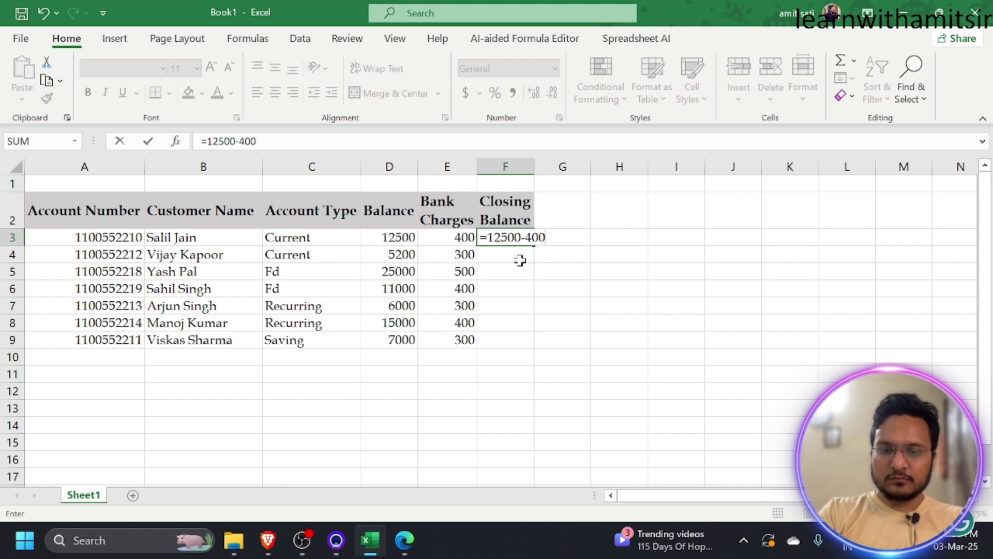
{"action": "key", "text": "Return"}
{"action": "left_click", "coordinate": [518, 238]}
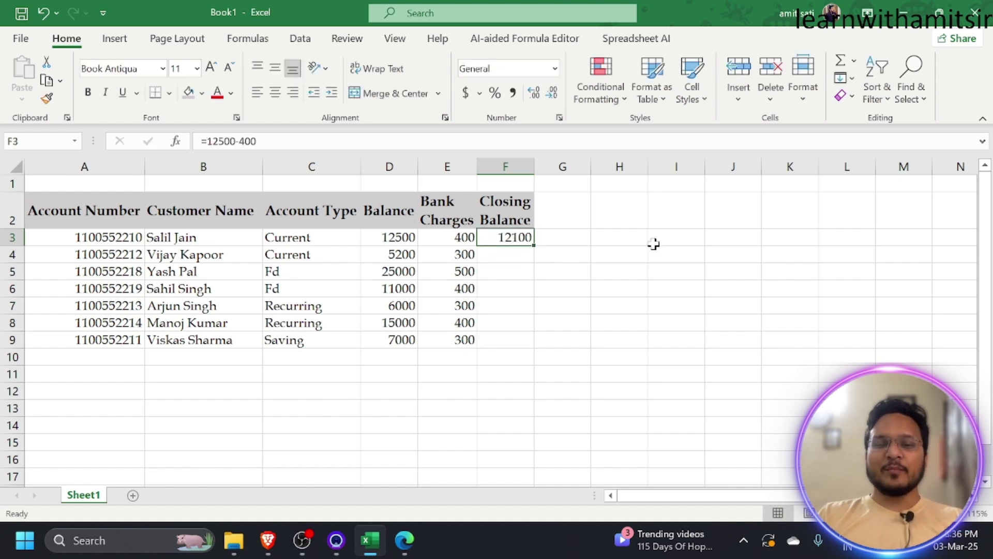
{"action": "key", "text": "Delete"}
Calculate the closing balance in F3 with =D3-E3 and fill the formula down to F9
{"action": "type", "text": "="}
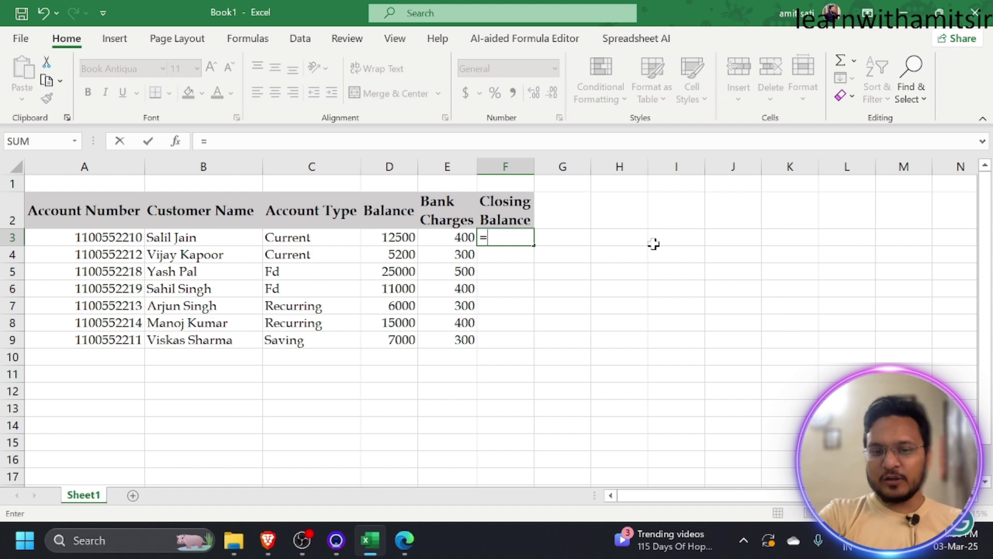
{"action": "left_click", "coordinate": [372, 234]}
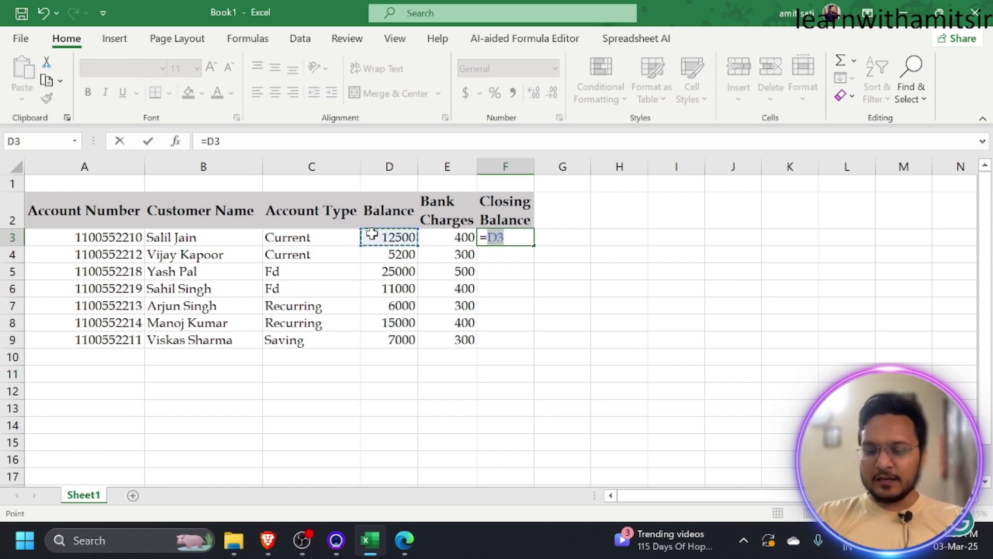
{"action": "type", "text": "-"}
{"action": "left_click", "coordinate": [466, 234]}
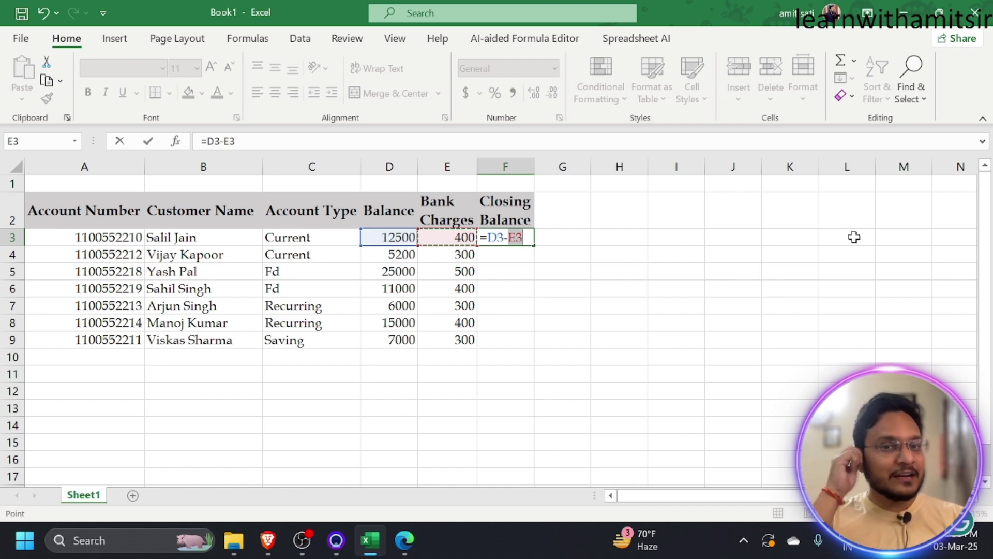
{"action": "key", "text": "Return"}
{"action": "left_click", "coordinate": [522, 238]}
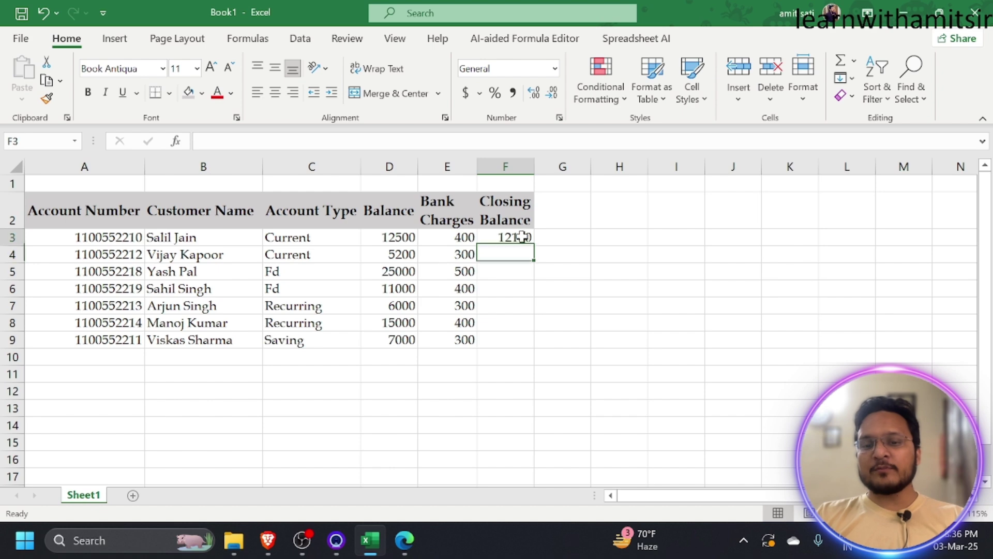
{"action": "left_click_drag", "start_coordinate": [534, 248], "coordinate": [530, 344]}
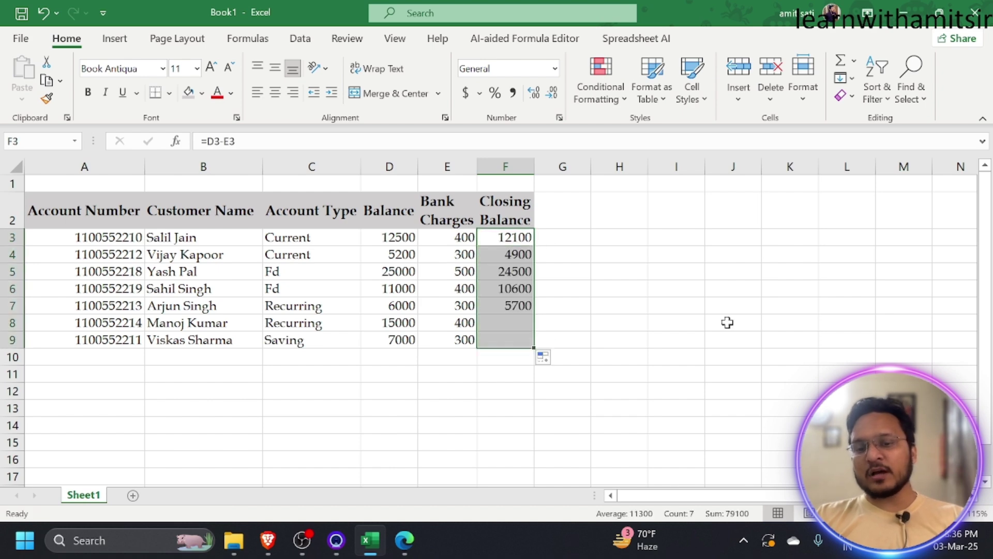
Undo the Closing Balance fill below F3, try copying the formula down to F9 again, and reselect F3
{"action": "left_click", "coordinate": [702, 320]}
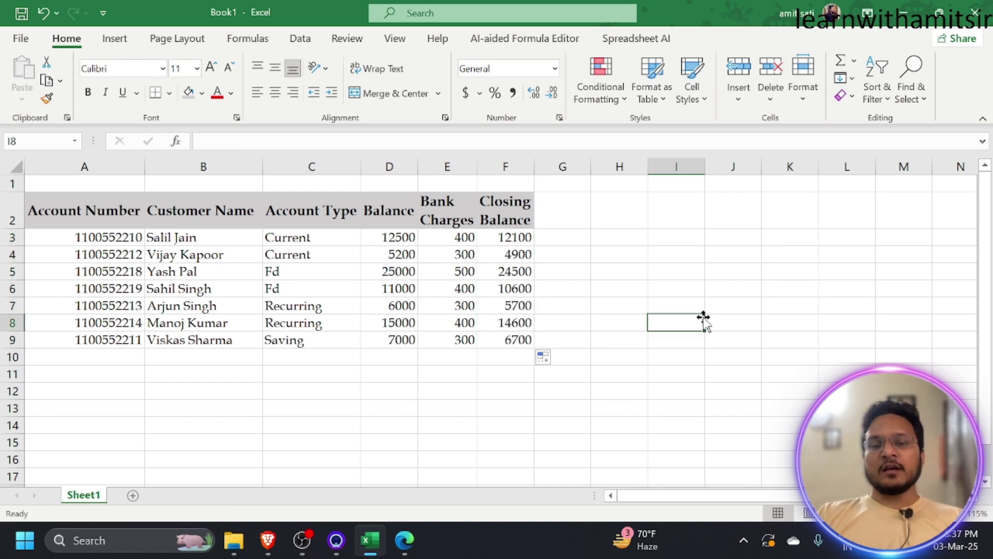
{"action": "key", "text": "ctrl+z"}
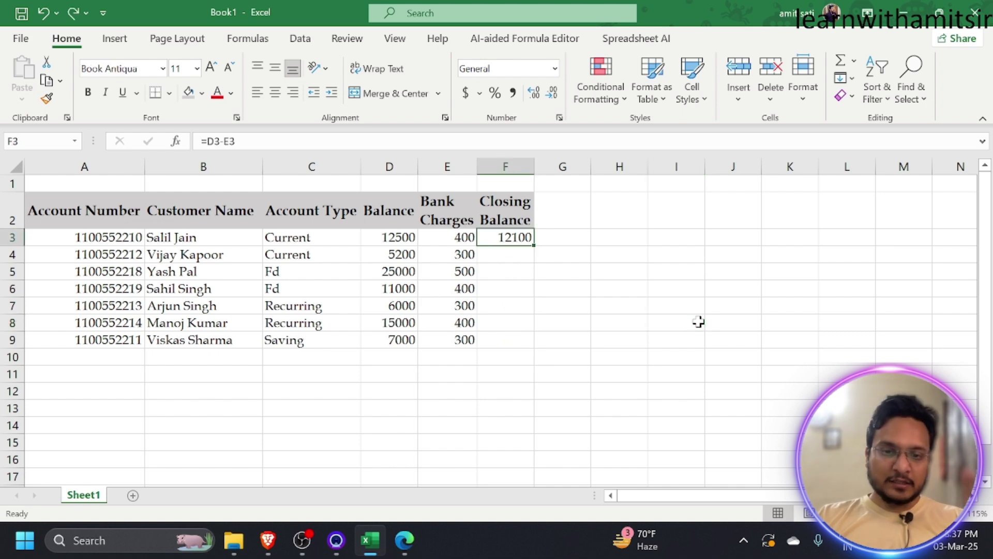
{"action": "left_click_drag", "start_coordinate": [533, 245], "coordinate": [513, 340]}
{"action": "left_click_drag", "start_coordinate": [666, 289], "coordinate": [621, 288]}
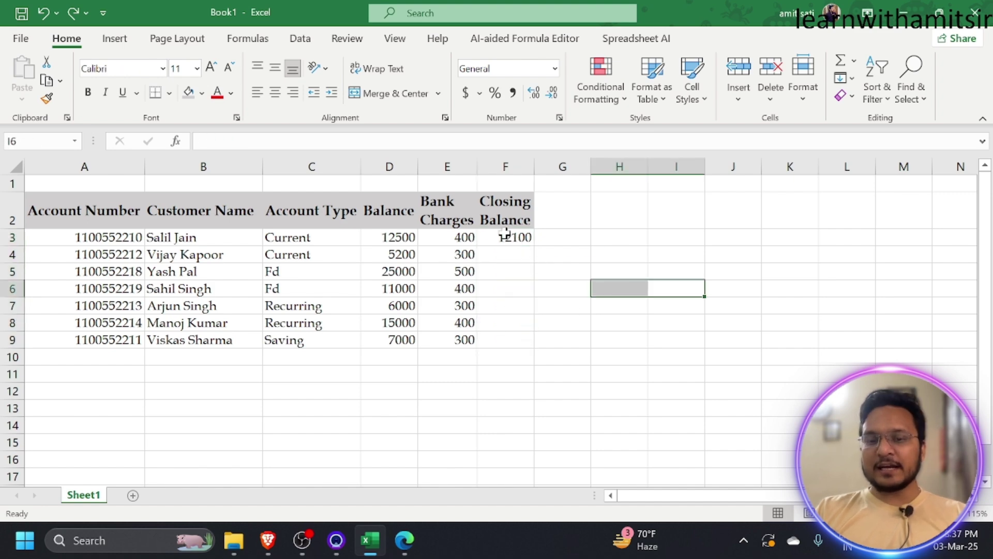
{"action": "left_click", "coordinate": [507, 236]}
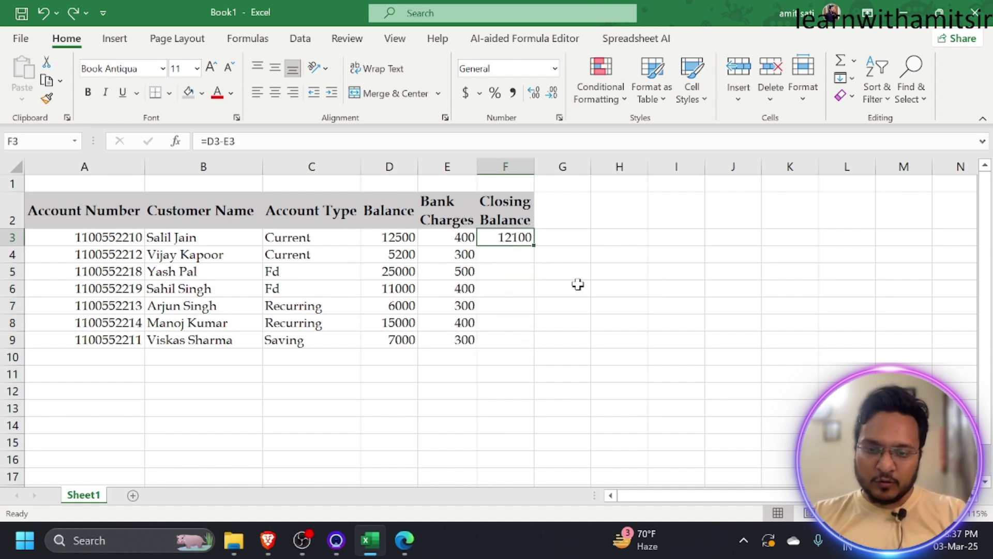
Try extending the F3 formula down the Closing Balance column at a closer zoom and undo that fill
{"action": "scroll", "coordinate": [583, 259], "scroll_direction": "up", "scroll_amount": 10}
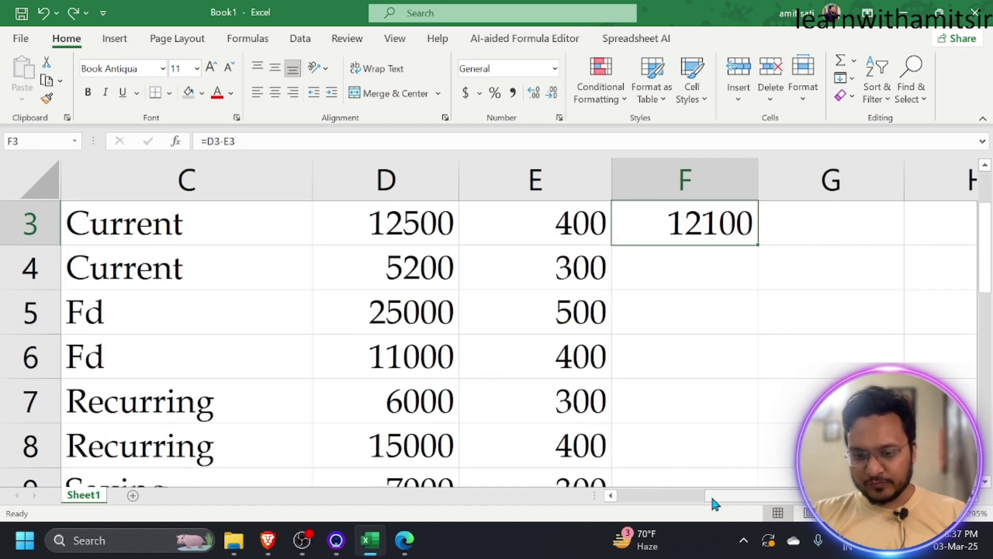
{"action": "left_click_drag", "start_coordinate": [710, 496], "coordinate": [719, 495]}
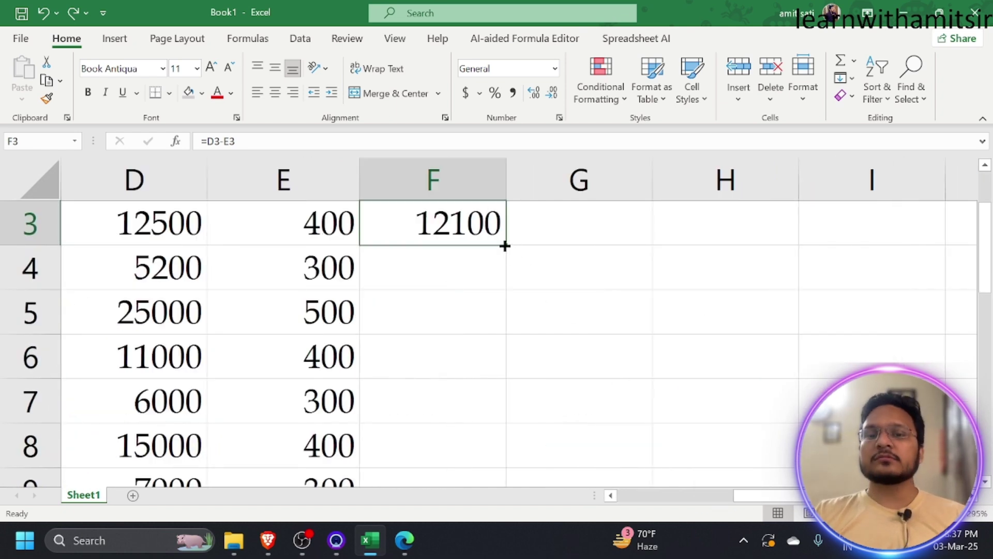
{"action": "left_click_drag", "start_coordinate": [505, 245], "coordinate": [499, 409]}
{"action": "scroll", "coordinate": [630, 390], "scroll_direction": "up", "scroll_amount": 2}
{"action": "key", "text": "ctrl+z"}
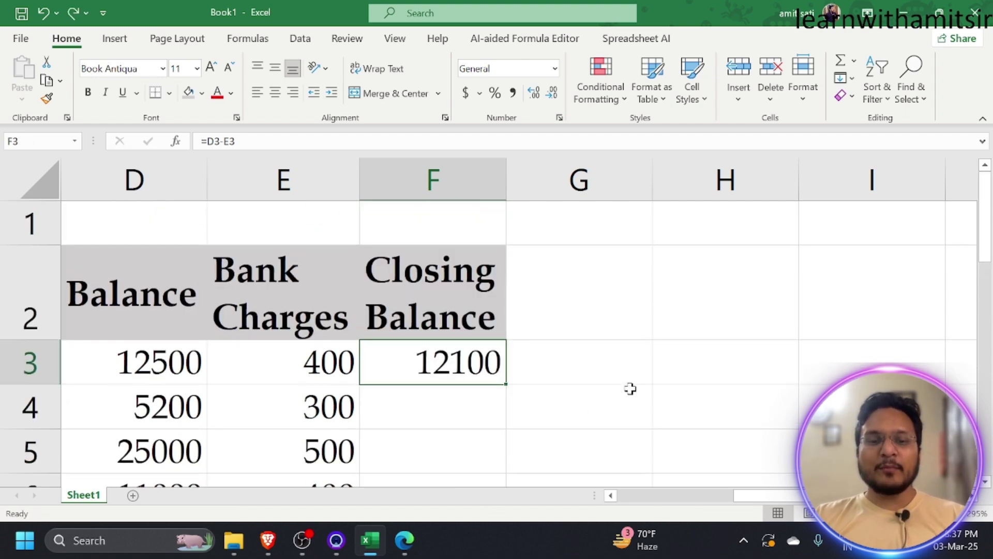
Fill the closing balance formula from F3 down to F9
{"action": "scroll", "coordinate": [621, 392], "scroll_direction": "down", "scroll_amount": 8}
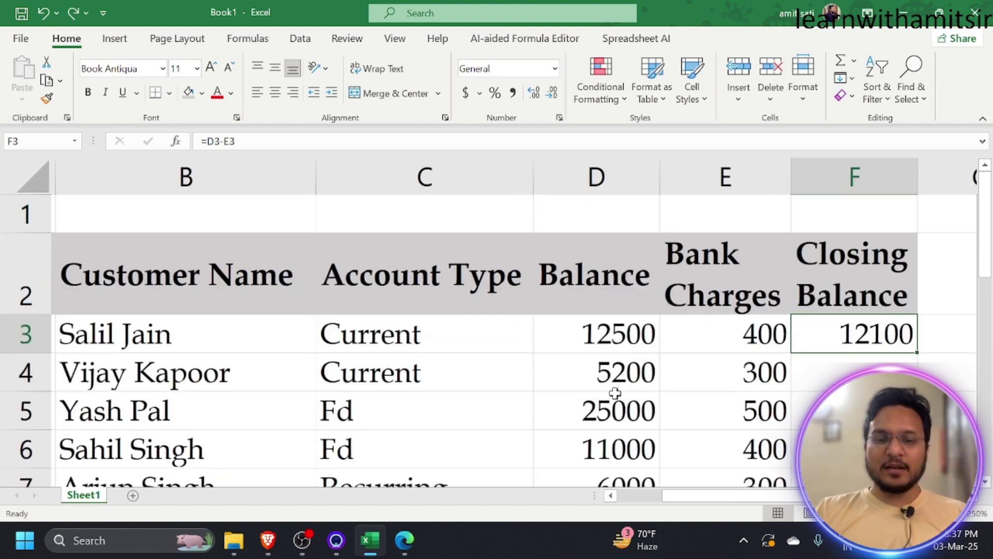
{"action": "scroll", "coordinate": [615, 394], "scroll_direction": "down", "scroll_amount": 3}
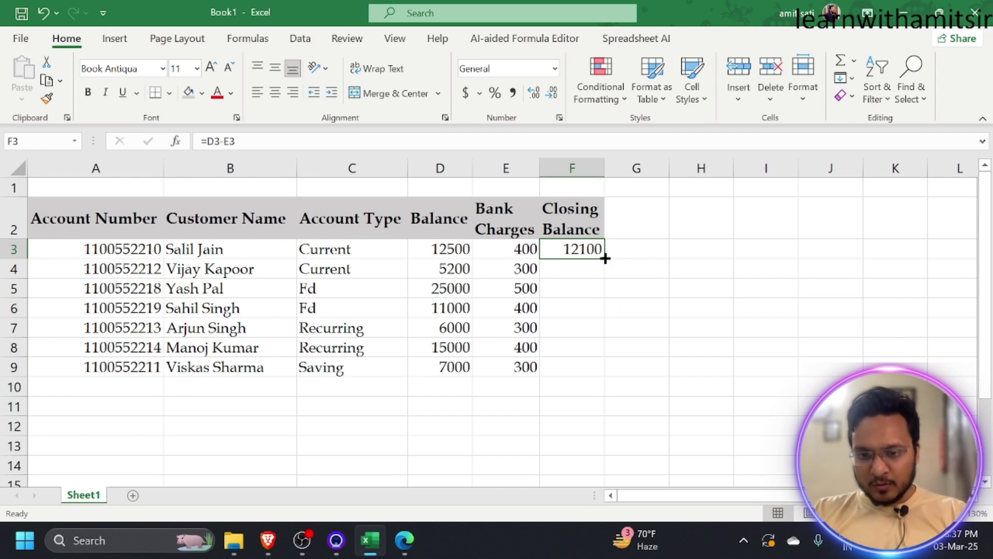
{"action": "left_click_drag", "start_coordinate": [605, 258], "coordinate": [603, 370]}
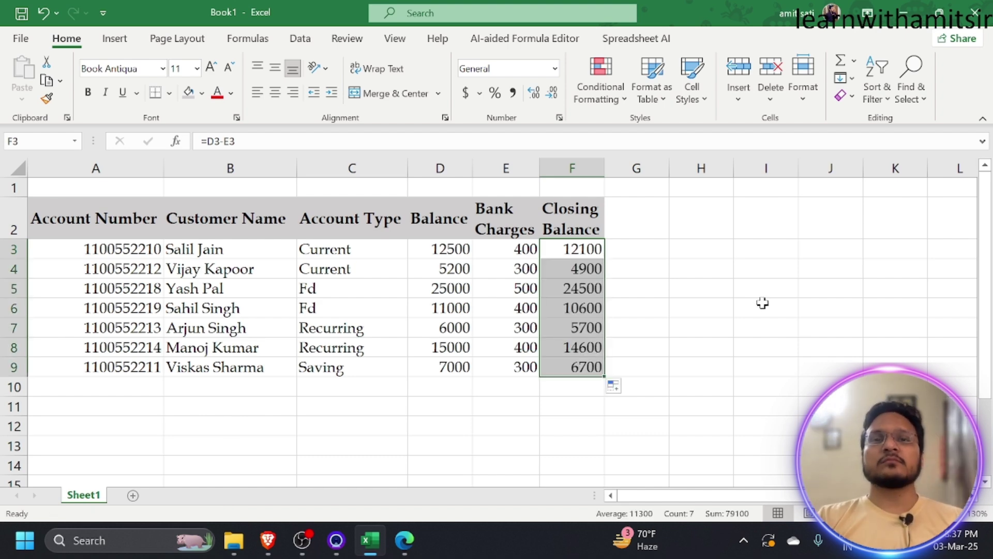
Switch to the QUESTIONS_5.1 PDF in Edge and read the Merge & Centre instruction, discarding the empty comment
{"action": "left_click", "coordinate": [409, 547]}
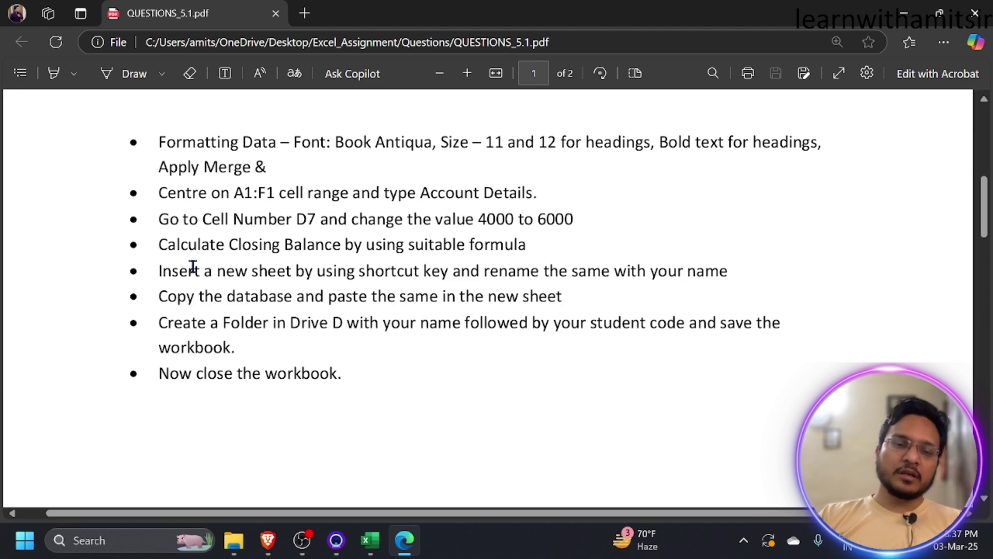
{"action": "left_click_drag", "start_coordinate": [189, 248], "coordinate": [198, 247]}
{"action": "left_click", "coordinate": [248, 193]}
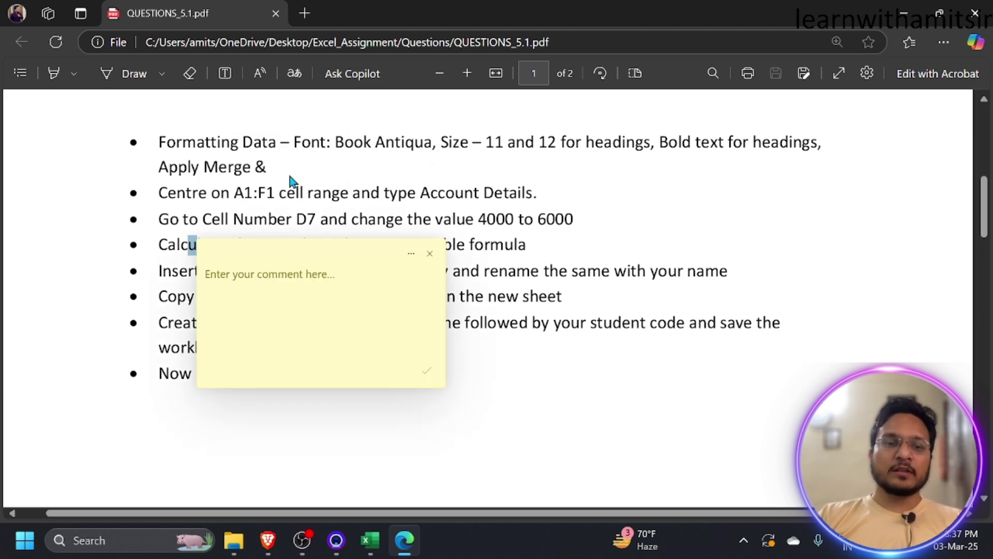
{"action": "left_click", "coordinate": [430, 253]}
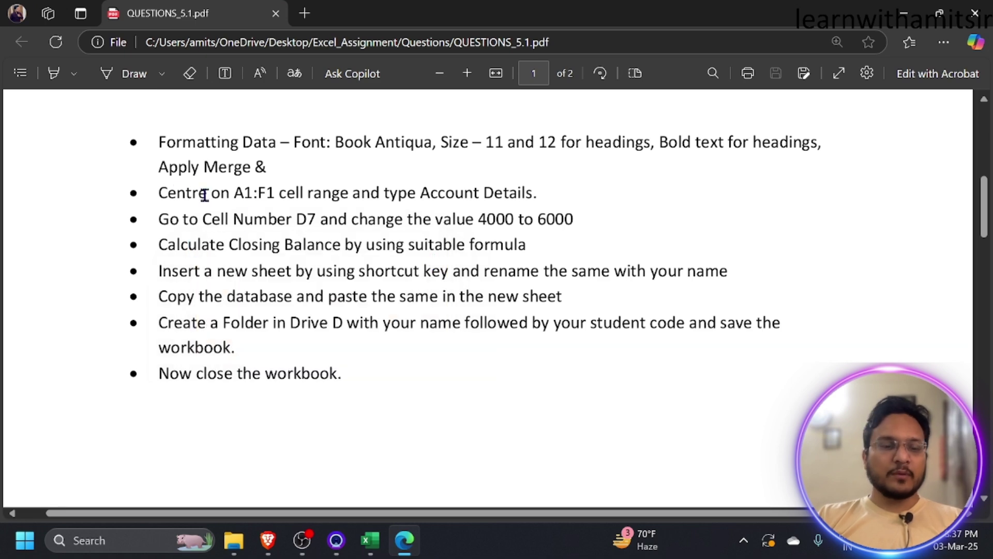
{"action": "left_click_drag", "start_coordinate": [170, 168], "coordinate": [267, 167]}
{"action": "left_click_drag", "start_coordinate": [193, 194], "coordinate": [207, 194]}
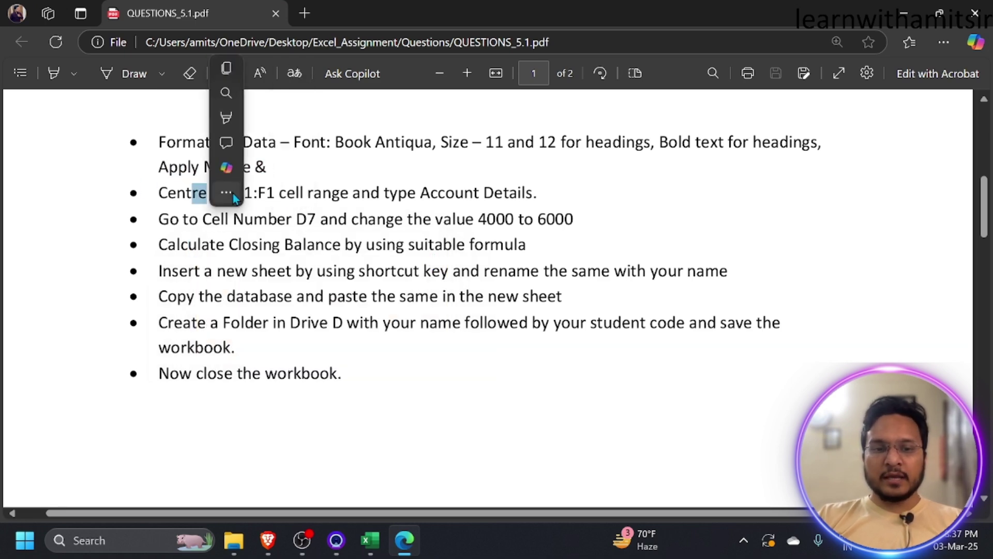
{"action": "left_click", "coordinate": [233, 194]}
{"action": "left_click", "coordinate": [190, 95]}
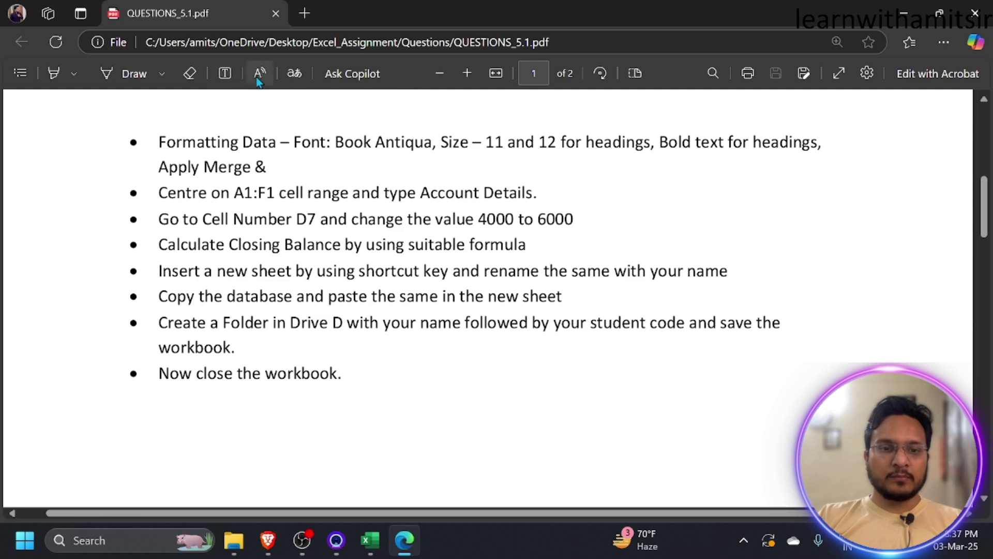
Mark the A1:F1 range and the Account Details title in the PDF with the Draw pen
{"action": "left_click", "coordinate": [106, 74]}
{"action": "left_click_drag", "start_coordinate": [228, 203], "coordinate": [290, 205]}
{"action": "left_click_drag", "start_coordinate": [374, 206], "coordinate": [446, 189]}
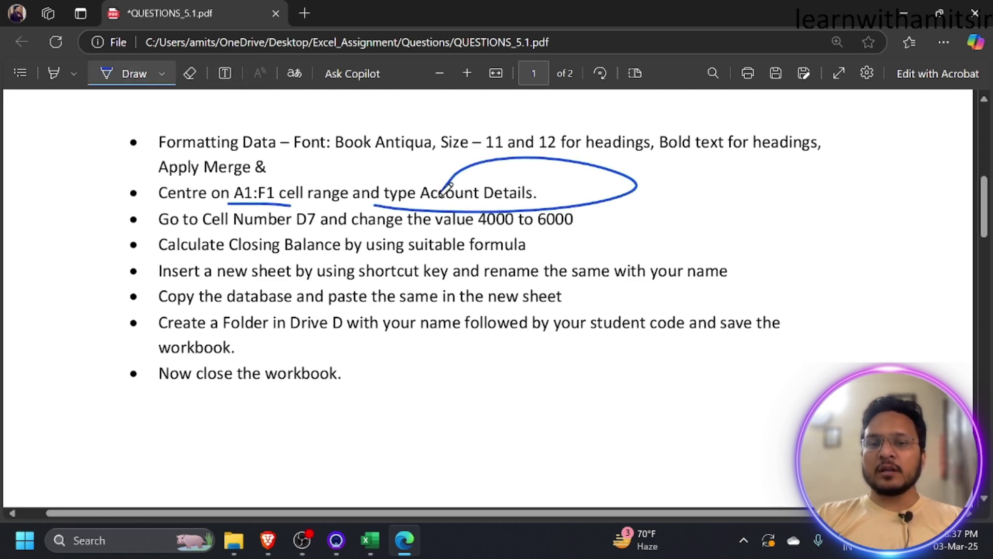
Return to Excel, merge and centre A1:F1, and enter the title Acoount Details
{"action": "left_click", "coordinate": [371, 541]}
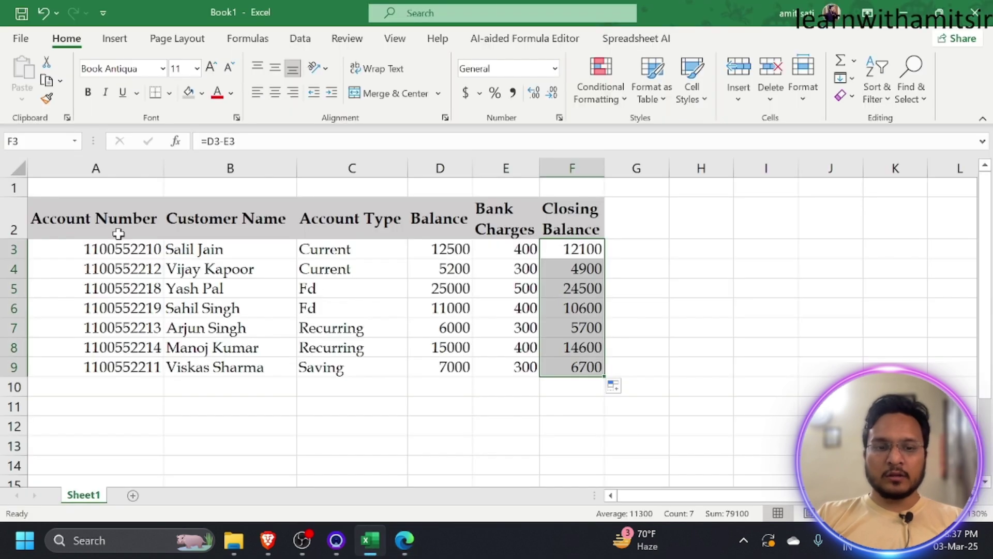
{"action": "left_click_drag", "start_coordinate": [67, 194], "coordinate": [579, 188]}
{"action": "left_click", "coordinate": [383, 99]}
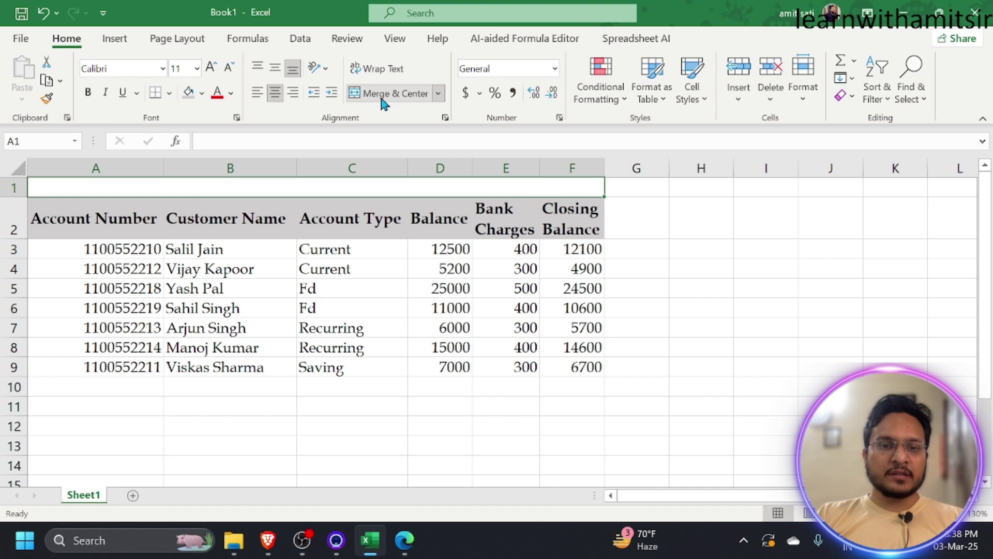
{"action": "type", "text": "Acoount"}
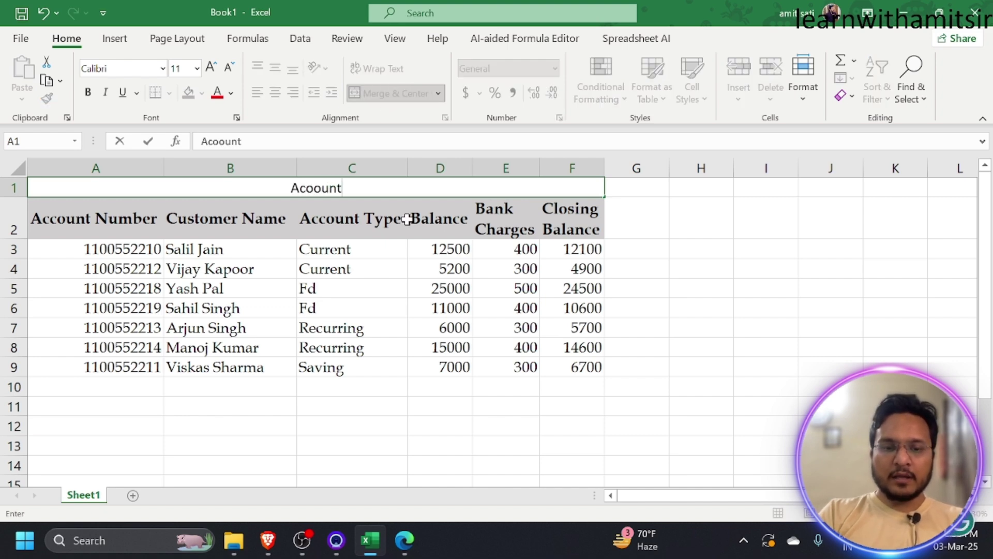
{"action": "type", "text": " Details"}
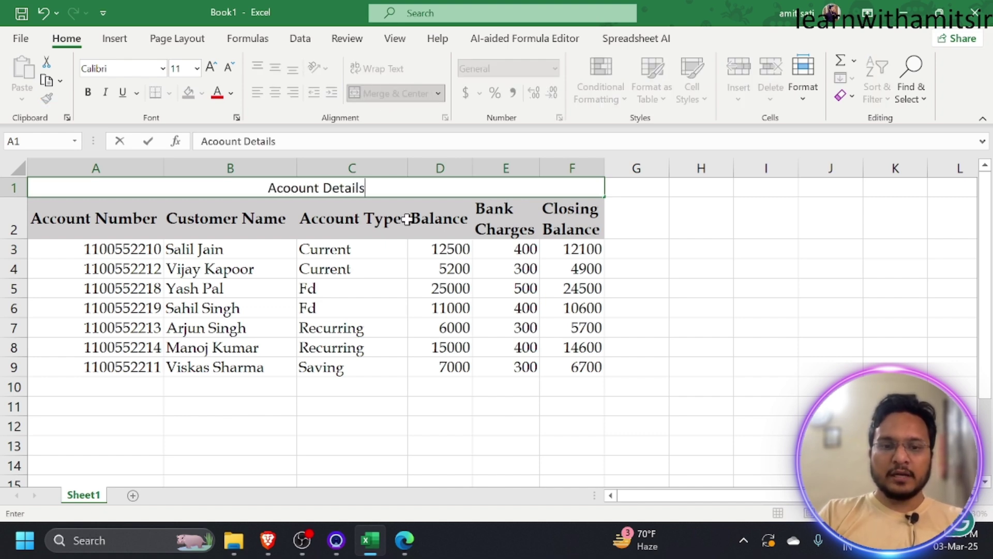
{"action": "left_click", "coordinate": [440, 427]}
Switch to the assignment PDF and pen-mark the new sheet and shortcut key wording in the insert-sheet task
{"action": "key", "text": "alt+Tab"}
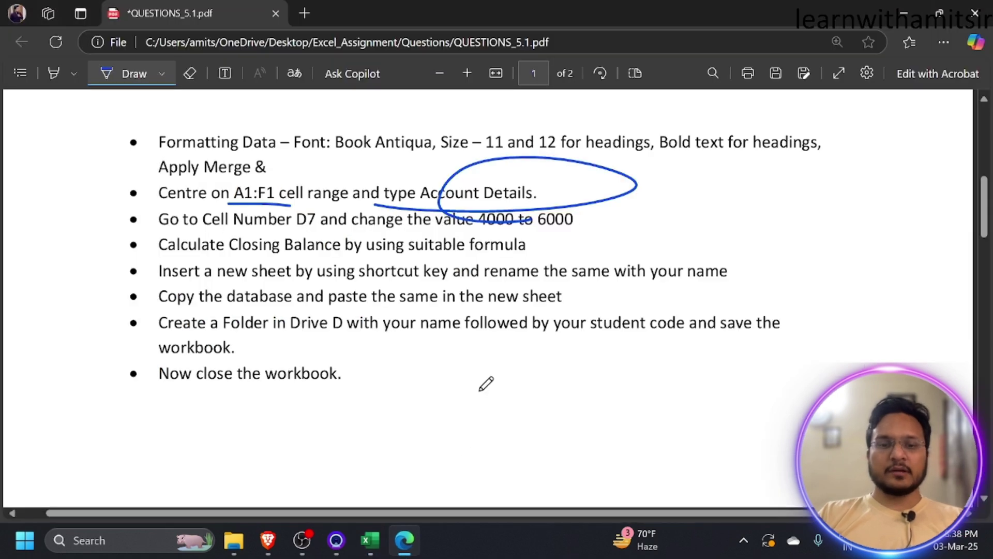
{"action": "left_click_drag", "start_coordinate": [182, 289], "coordinate": [262, 288]}
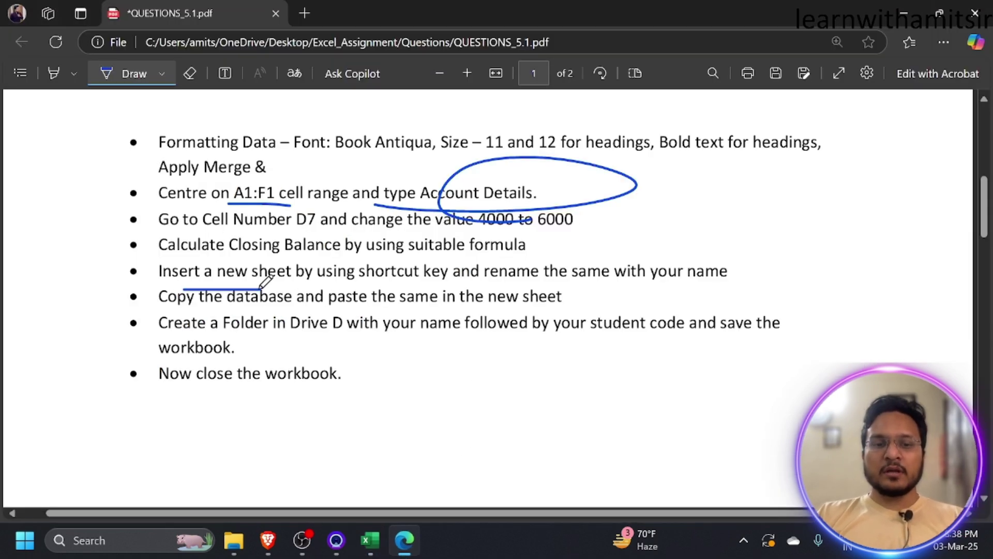
{"action": "left_click_drag", "start_coordinate": [365, 280], "coordinate": [430, 273]}
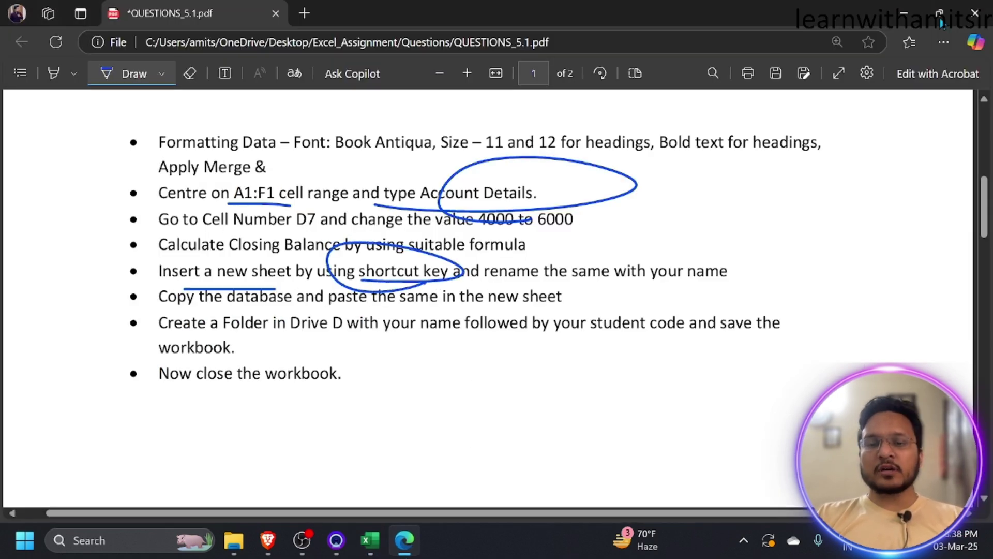
Return to Excel, insert a new worksheet renamed with the author's first name, and go back to Sheet1
{"action": "left_click", "coordinate": [903, 13]}
{"action": "left_click", "coordinate": [455, 326]}
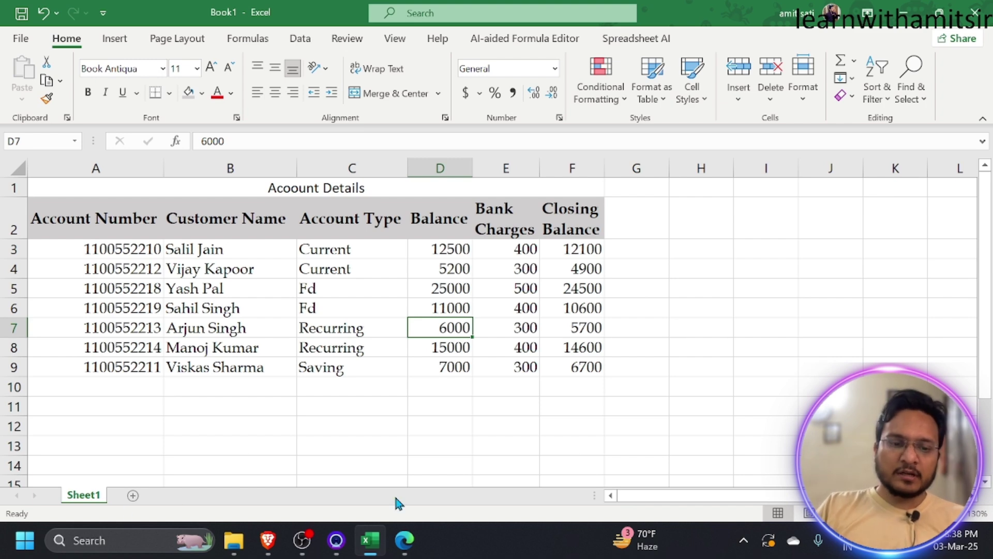
{"action": "key", "text": "shift+F11"}
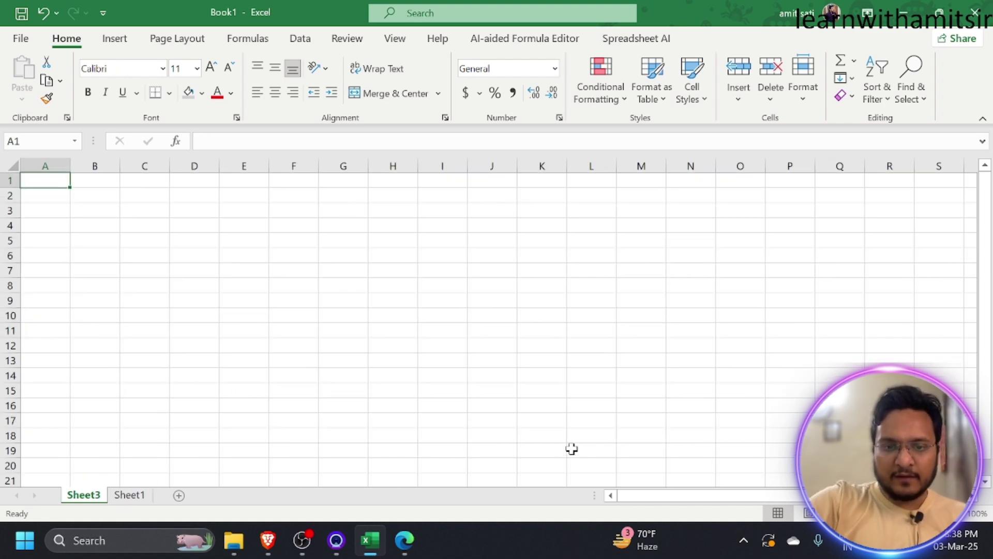
{"action": "right_click", "coordinate": [88, 505]}
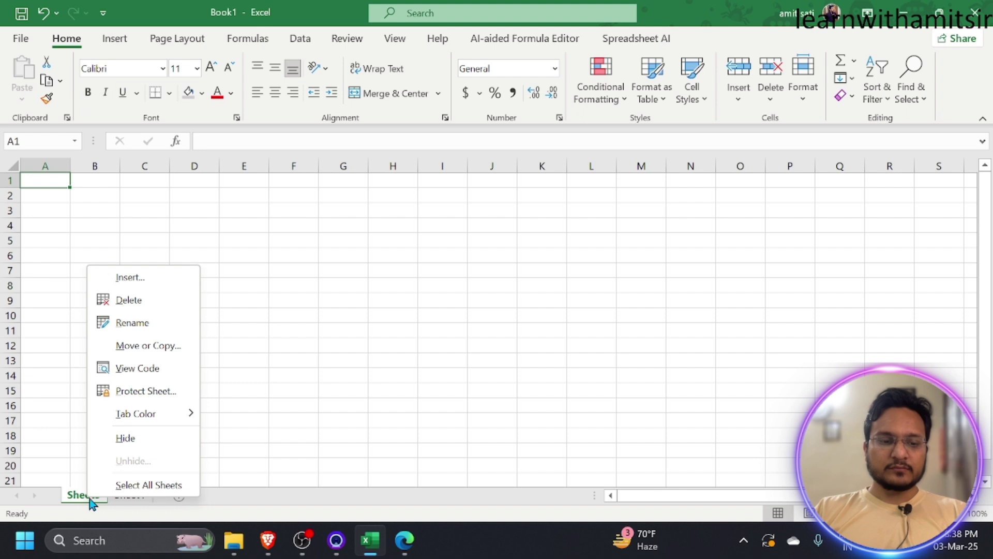
{"action": "left_click", "coordinate": [166, 327]}
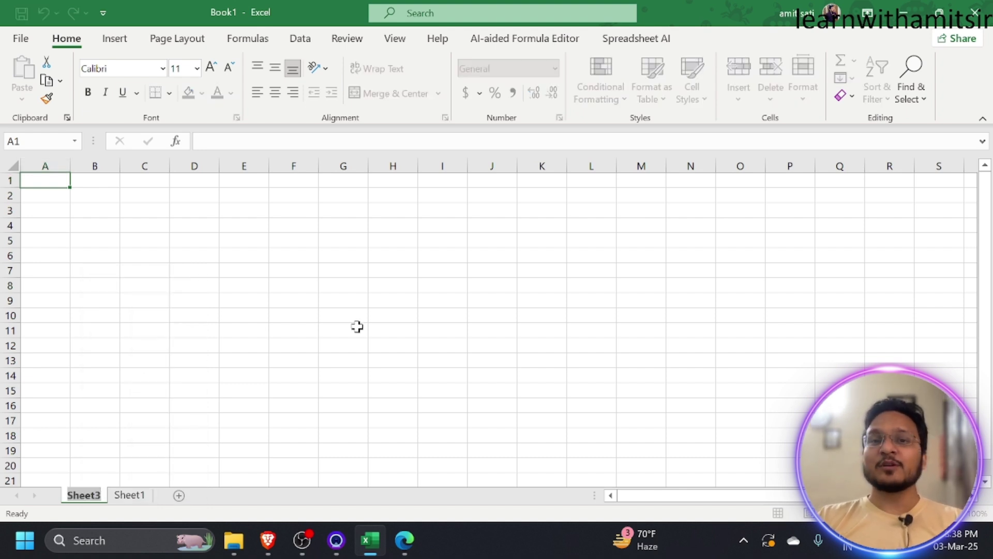
{"action": "type", "text": "Amit"}
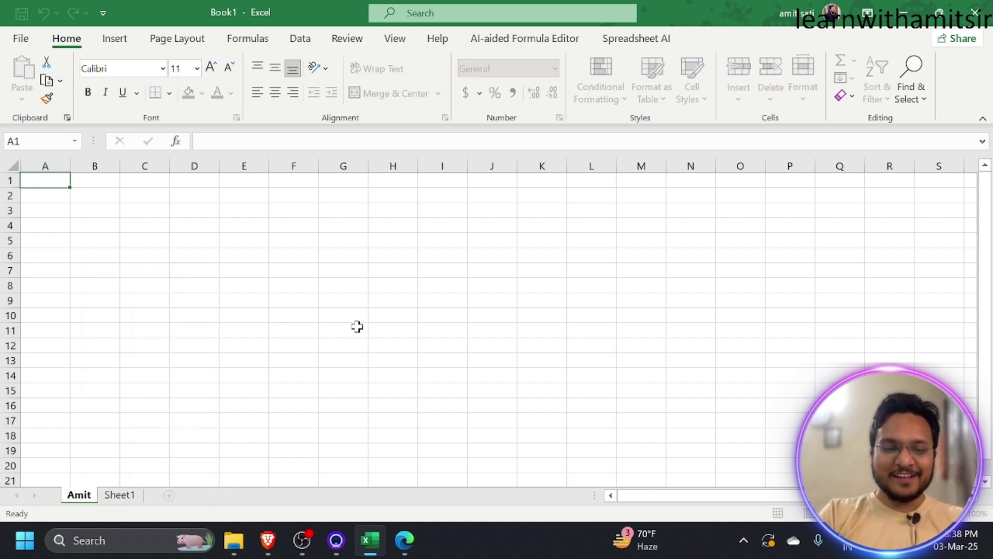
{"action": "key", "text": "Return"}
{"action": "left_click", "coordinate": [120, 495]}
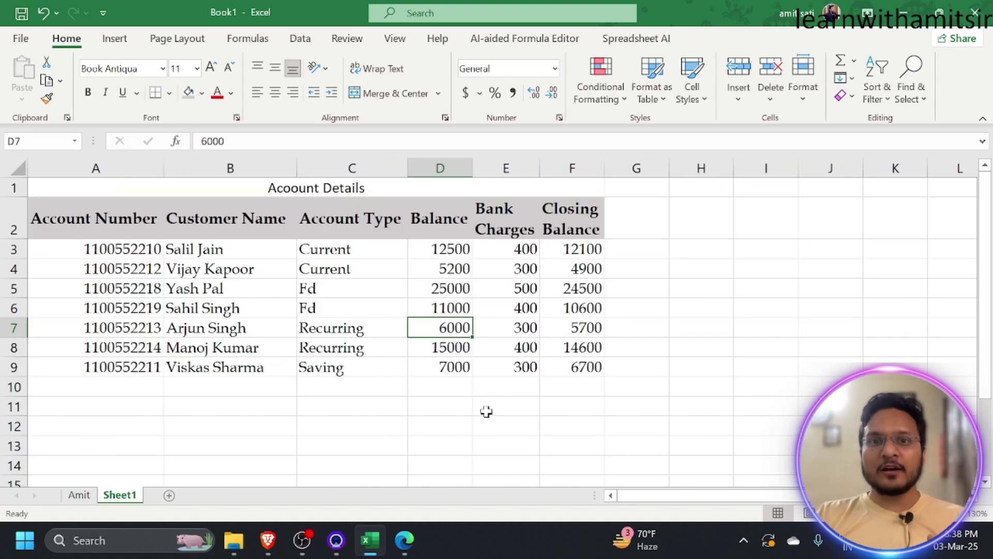
Switch to the assignment PDF and pen-mark the tasks for copying the database, creating the Drive D folder, saving, and closing the workbook
{"action": "left_click", "coordinate": [414, 537]}
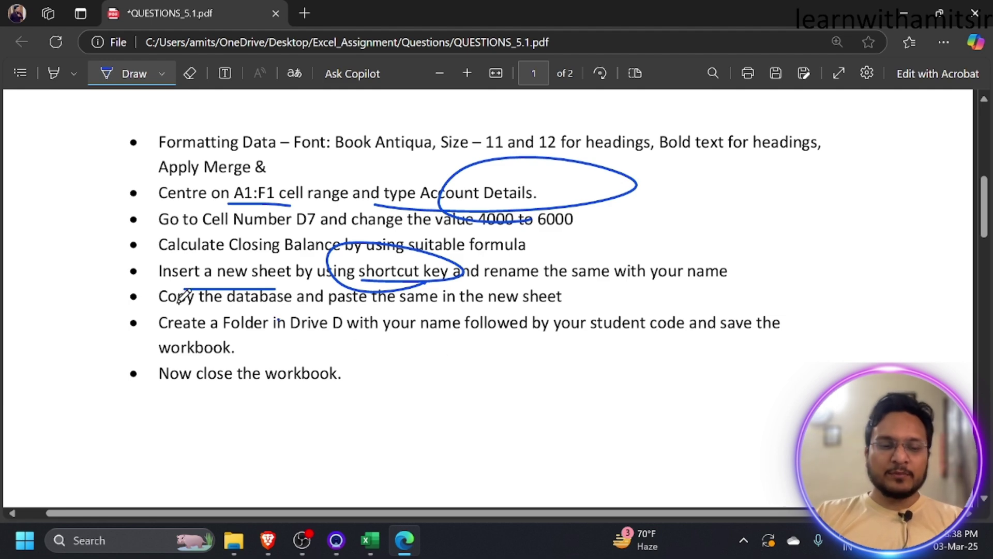
{"action": "left_click_drag", "start_coordinate": [162, 305], "coordinate": [405, 305]}
{"action": "mouse_move", "coordinate": [472, 296]}
{"action": "left_mouse_down"}
{"action": "mouse_move", "coordinate": [459, 299]}
{"action": "mouse_move", "coordinate": [558, 325]}
{"action": "left_mouse_up"}
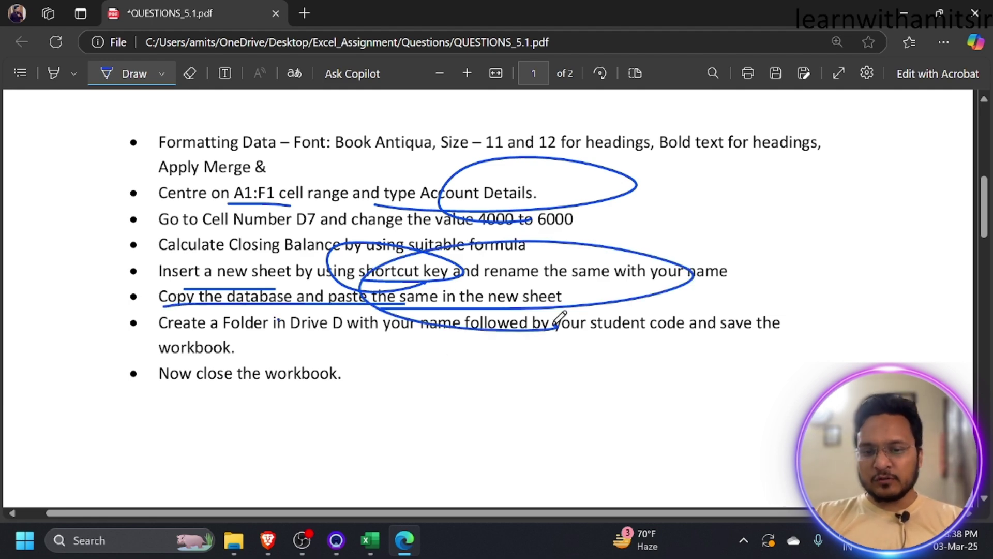
{"action": "left_click_drag", "start_coordinate": [176, 332], "coordinate": [967, 327]}
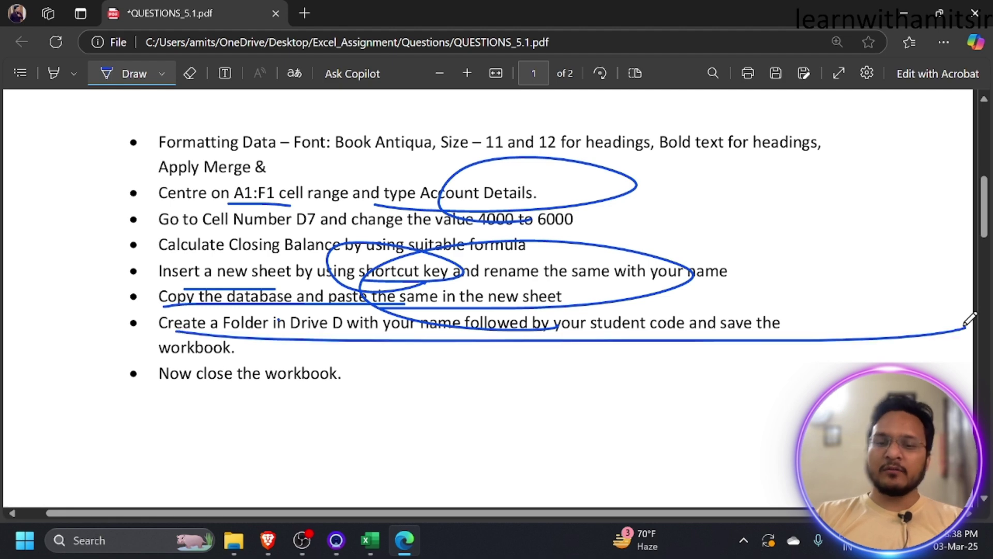
{"action": "left_click_drag", "start_coordinate": [555, 351], "coordinate": [599, 351]}
{"action": "mouse_move", "coordinate": [760, 336]}
{"action": "left_mouse_down"}
{"action": "mouse_move", "coordinate": [667, 356]}
{"action": "mouse_move", "coordinate": [792, 321]}
{"action": "mouse_move", "coordinate": [760, 350]}
{"action": "left_mouse_up"}
{"action": "left_click_drag", "start_coordinate": [243, 353], "coordinate": [751, 353]}
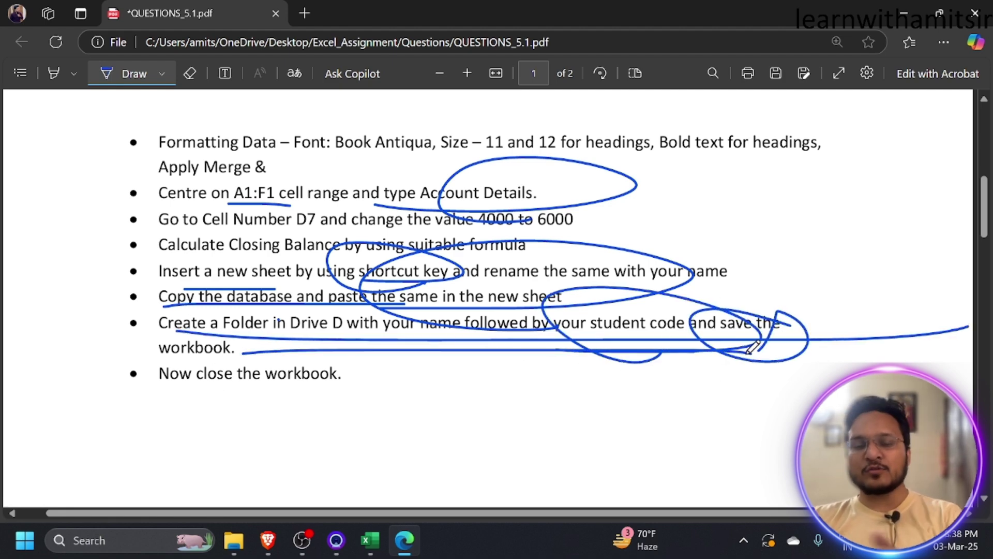
{"action": "mouse_move", "coordinate": [169, 392]}
{"action": "left_mouse_down"}
{"action": "mouse_move", "coordinate": [321, 412]}
{"action": "mouse_move", "coordinate": [325, 402]}
{"action": "left_mouse_up"}
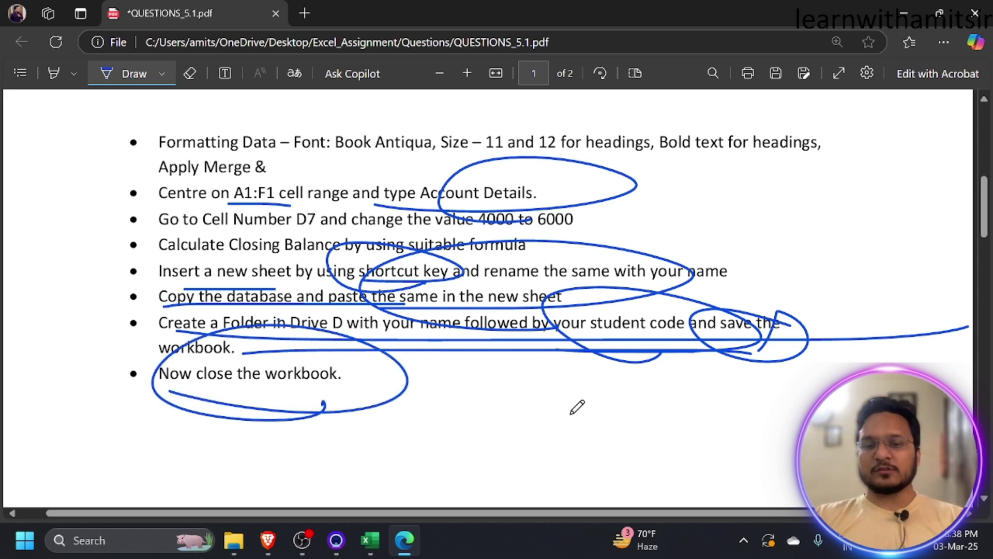
{"action": "scroll", "coordinate": [625, 389], "scroll_direction": "down", "scroll_amount": 3}
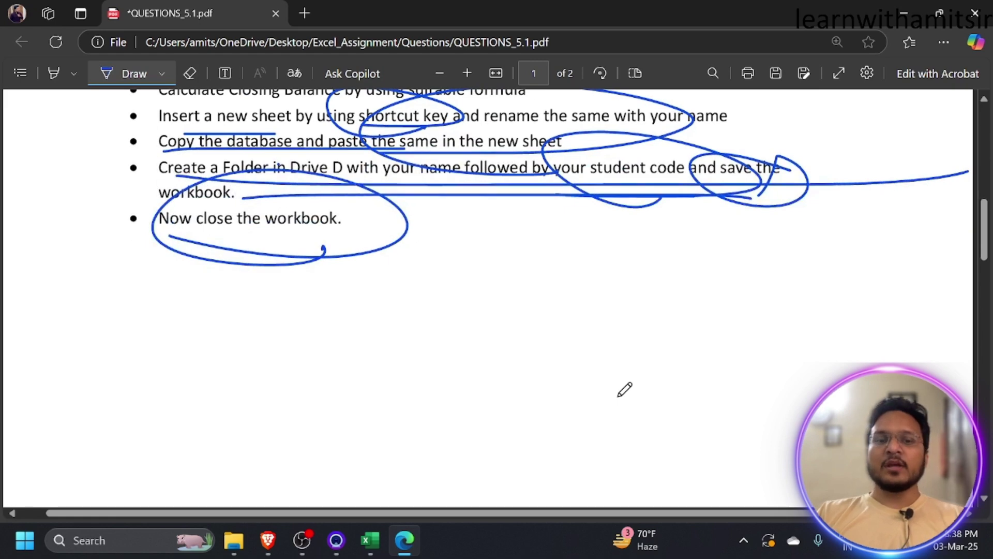
View the Product Sales Details question in the PDF, return to Excel, and enter the heading date in A1 of the newly added sheet
{"action": "scroll", "coordinate": [624, 390], "scroll_direction": "down", "scroll_amount": 10}
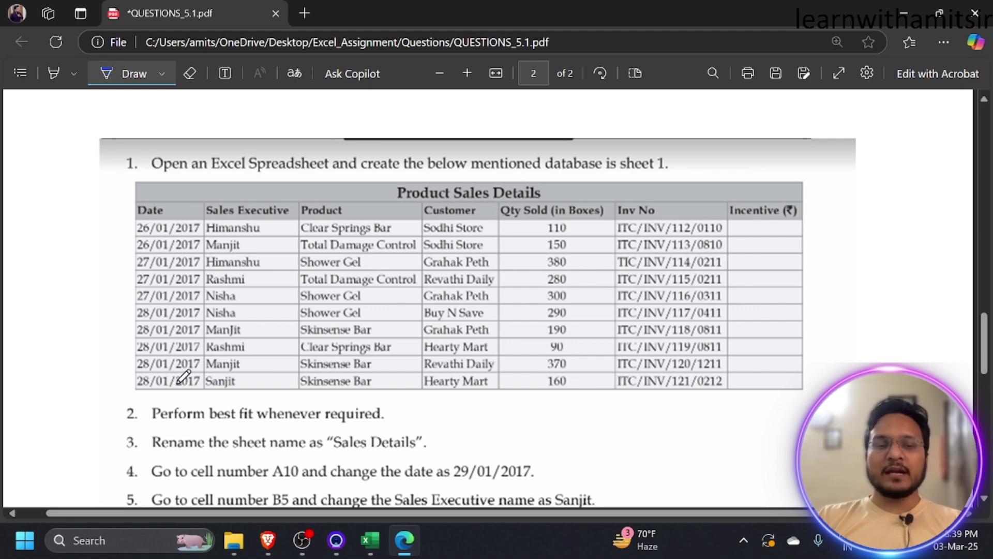
{"action": "left_click", "coordinate": [371, 541]}
{"action": "left_click", "coordinate": [372, 542]}
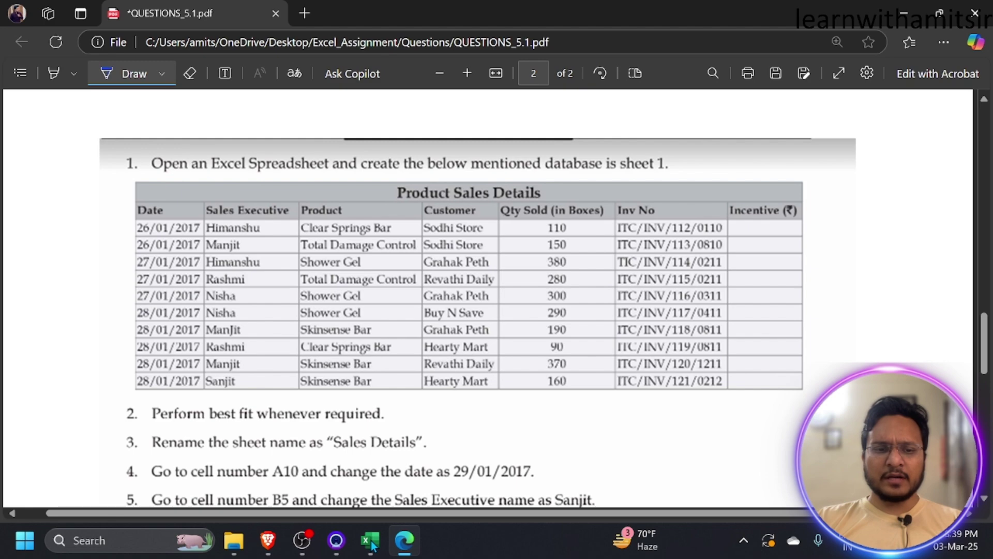
{"action": "left_click", "coordinate": [372, 543]}
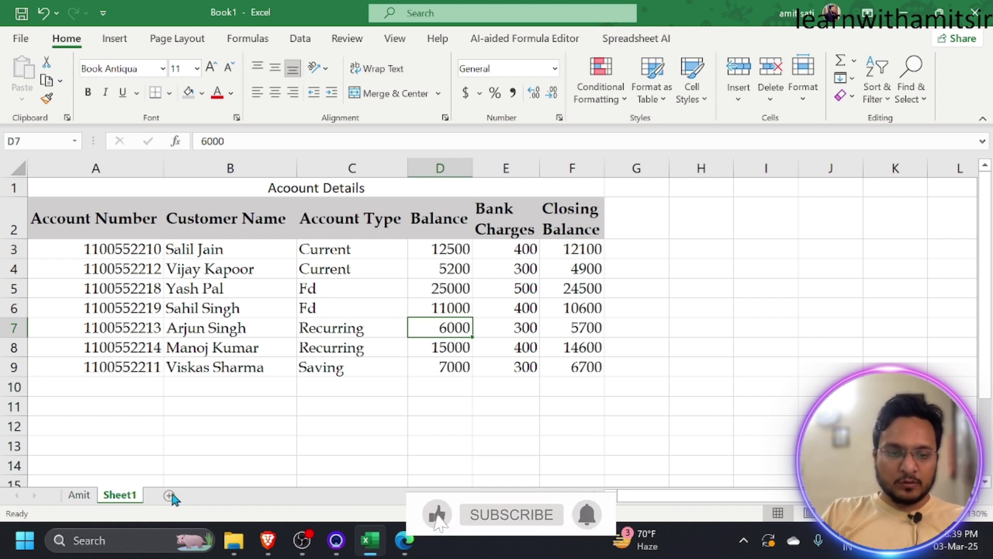
{"action": "left_click", "coordinate": [77, 495]}
{"action": "type", "text": "date"}
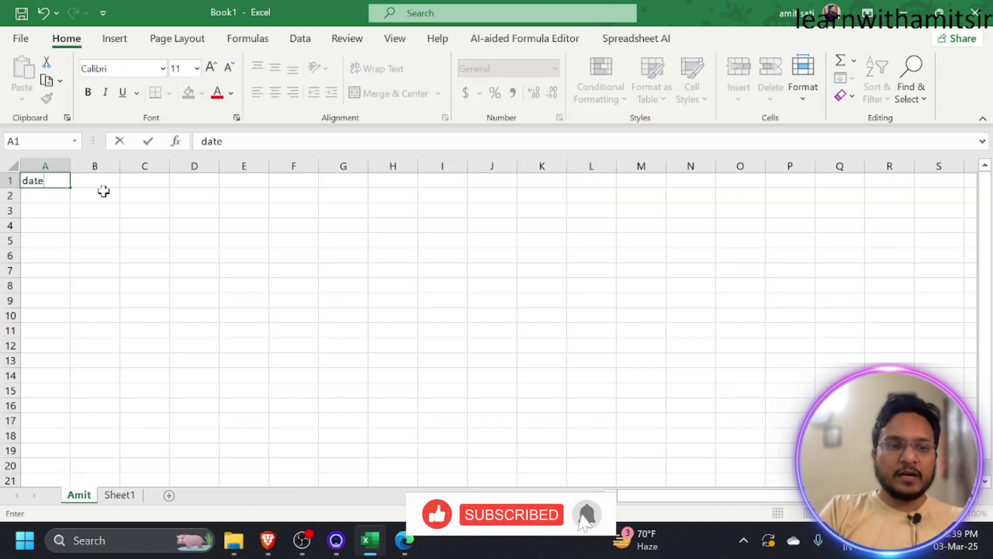
{"action": "key", "text": "Return"}
Pen-mark the first date under the Date heading in the assignment PDF, return to Excel, and enter 26/01/2017 in A2
{"action": "key", "text": "alt+Tab"}
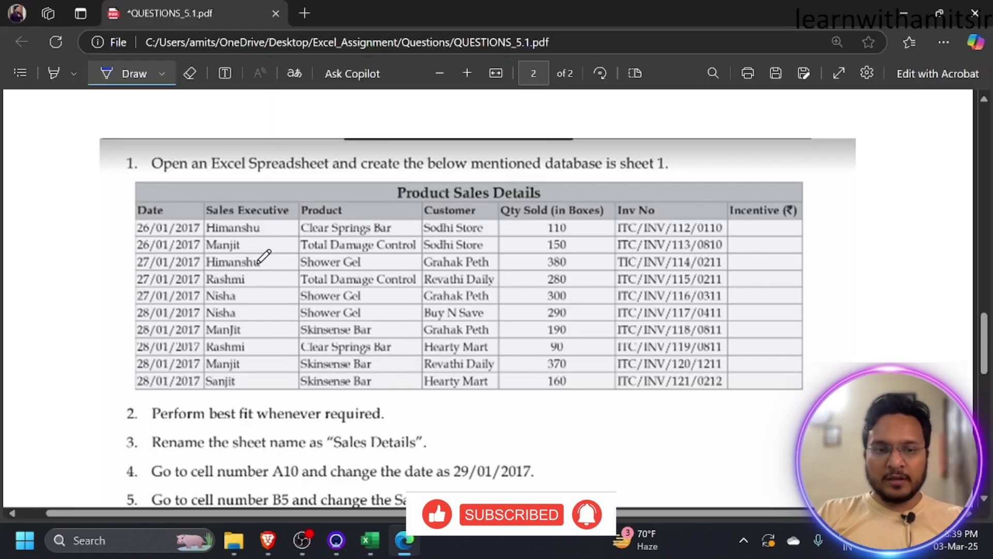
{"action": "left_click_drag", "start_coordinate": [140, 234], "coordinate": [145, 214]}
{"action": "key", "text": "alt+Tab"}
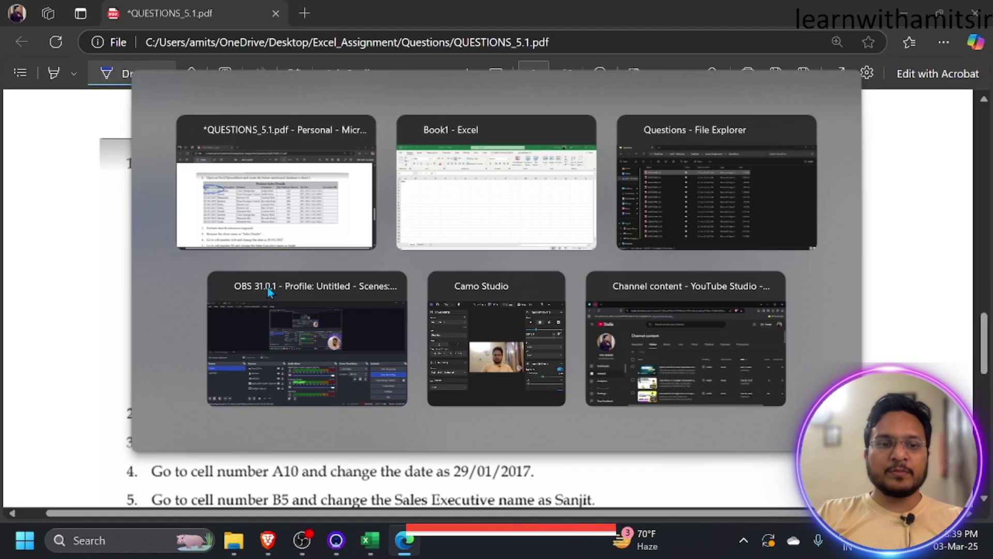
{"action": "type", "text": "26/01"}
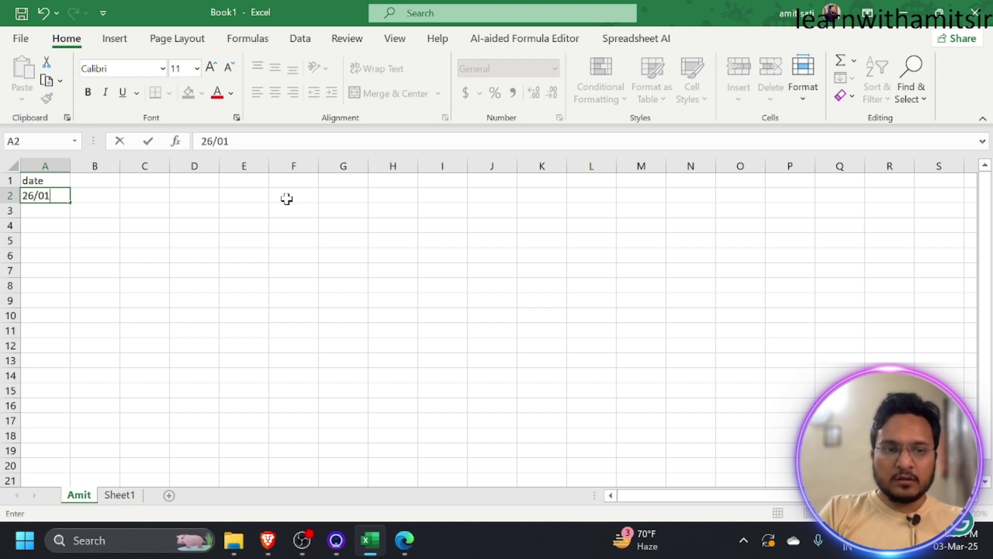
{"action": "type", "text": "/2021"}
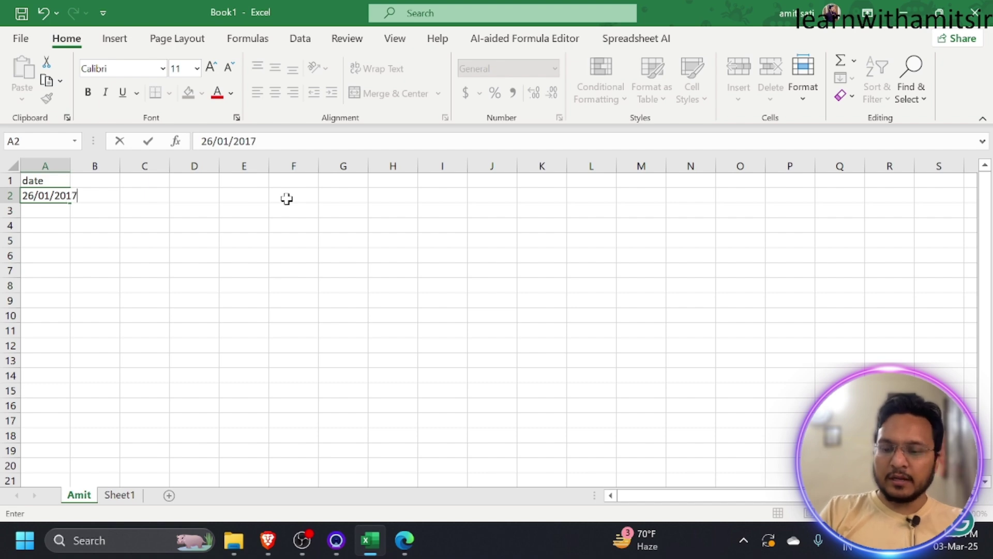
{"action": "key", "text": "Return"}
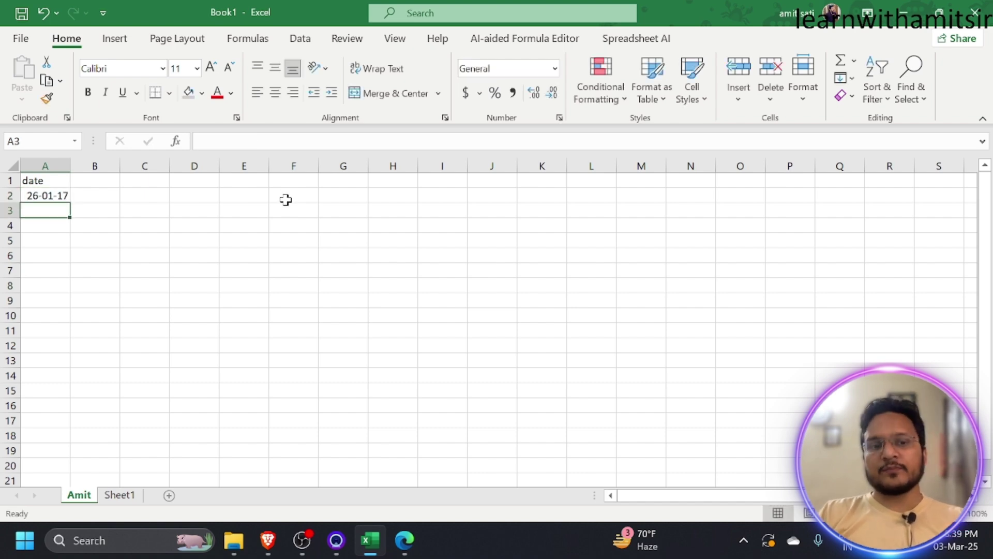
Change the number format of the date in A2 to General
{"action": "left_click", "coordinate": [50, 199]}
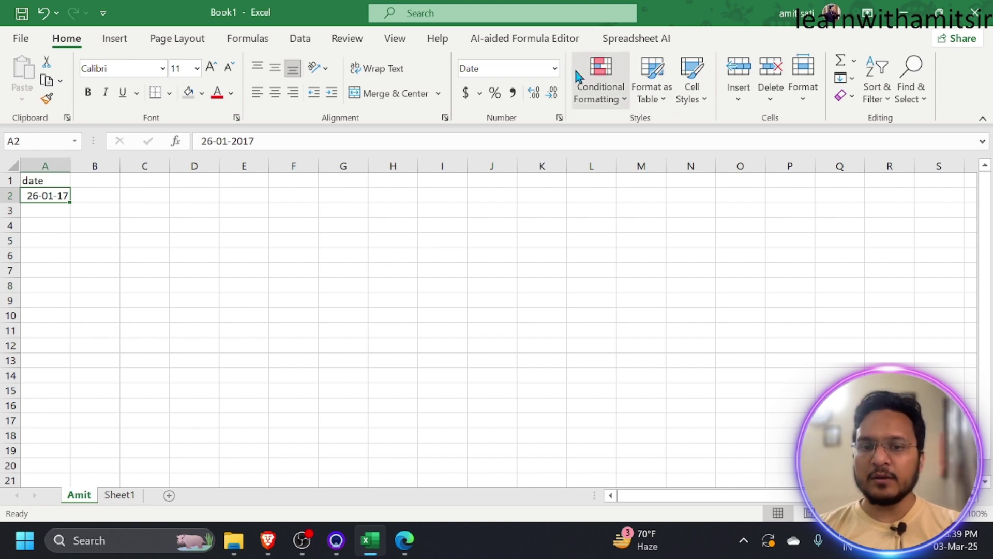
{"action": "left_click", "coordinate": [554, 68]}
{"action": "left_click", "coordinate": [543, 111]}
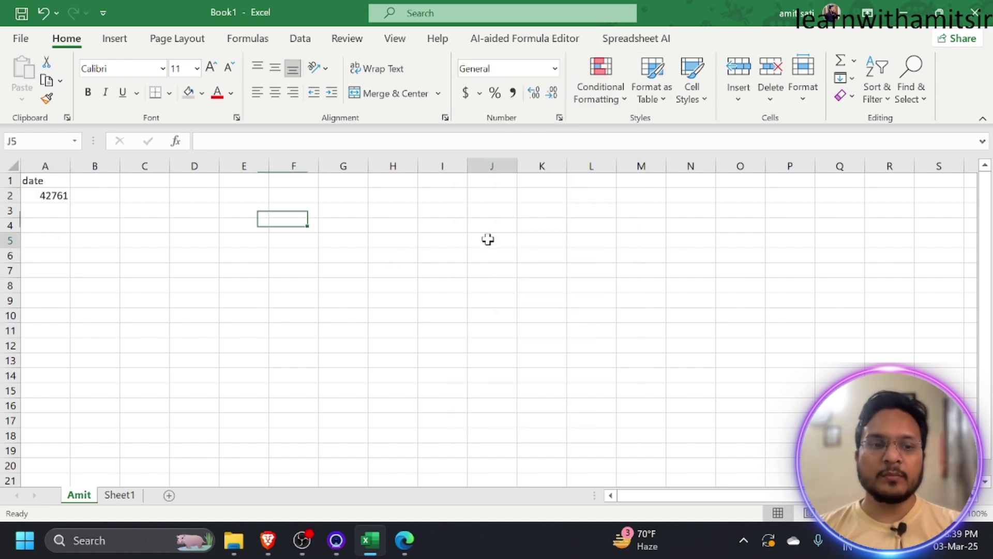
{"action": "left_click", "coordinate": [488, 239]}
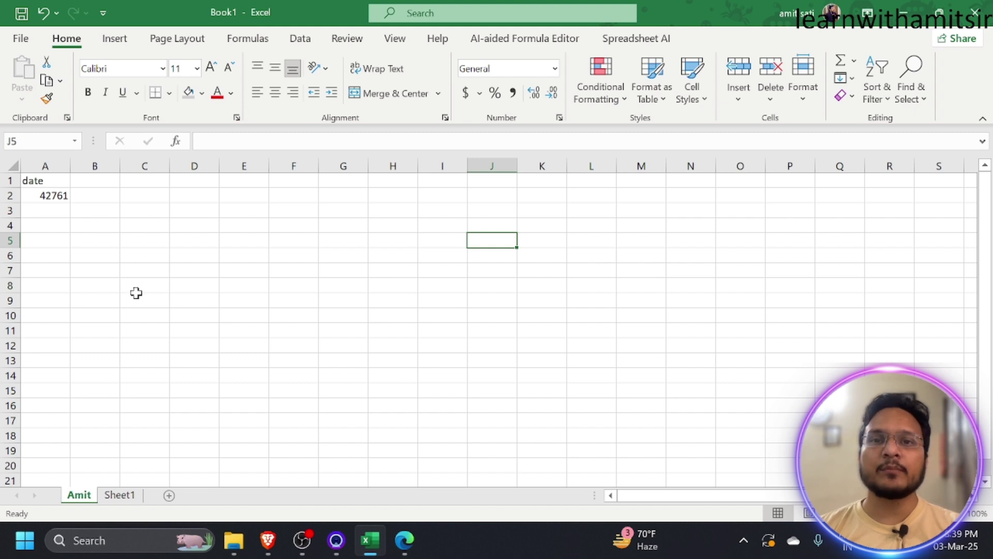
{"action": "left_click", "coordinate": [52, 197]}
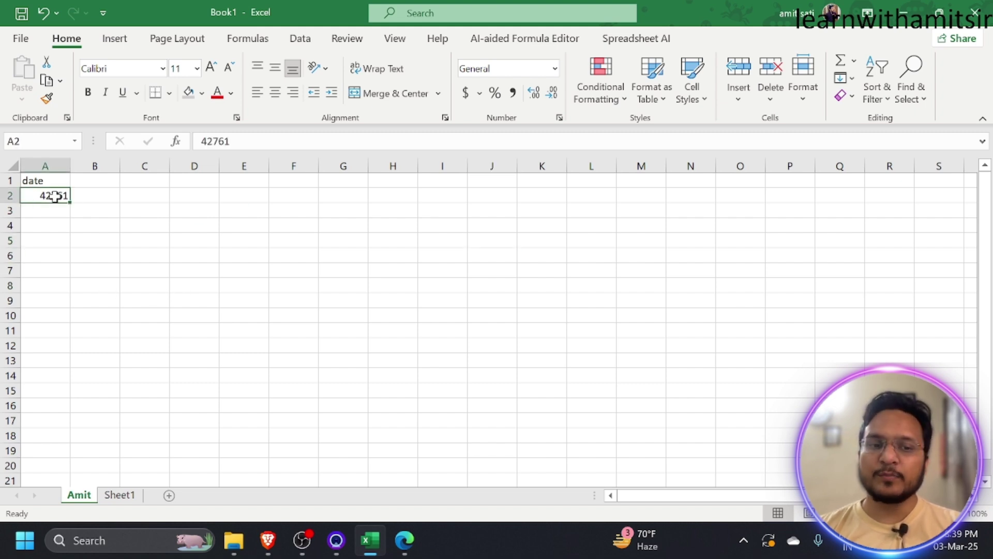
Try the Long Date format on A2 and set the cell back to Short Date
{"action": "left_click", "coordinate": [555, 70]}
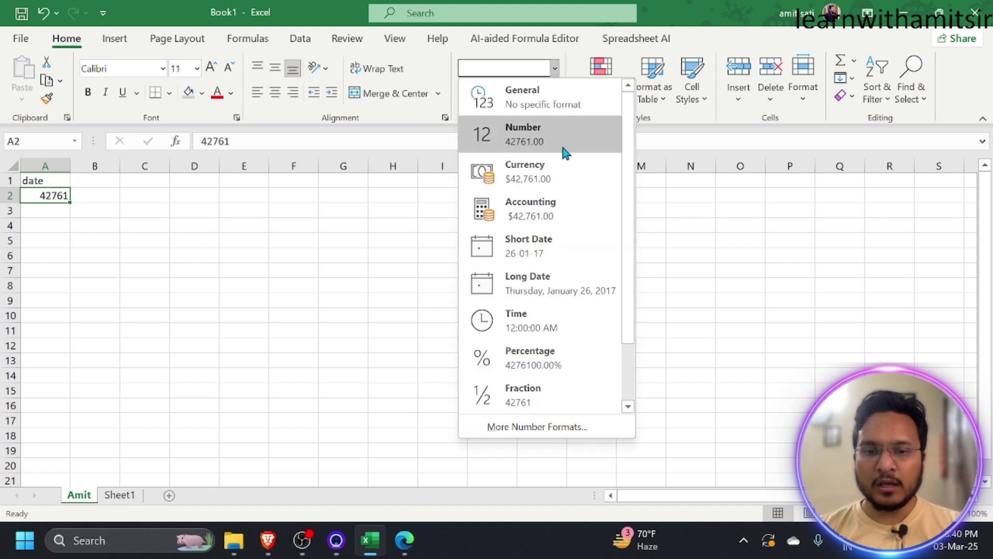
{"action": "left_click", "coordinate": [563, 287]}
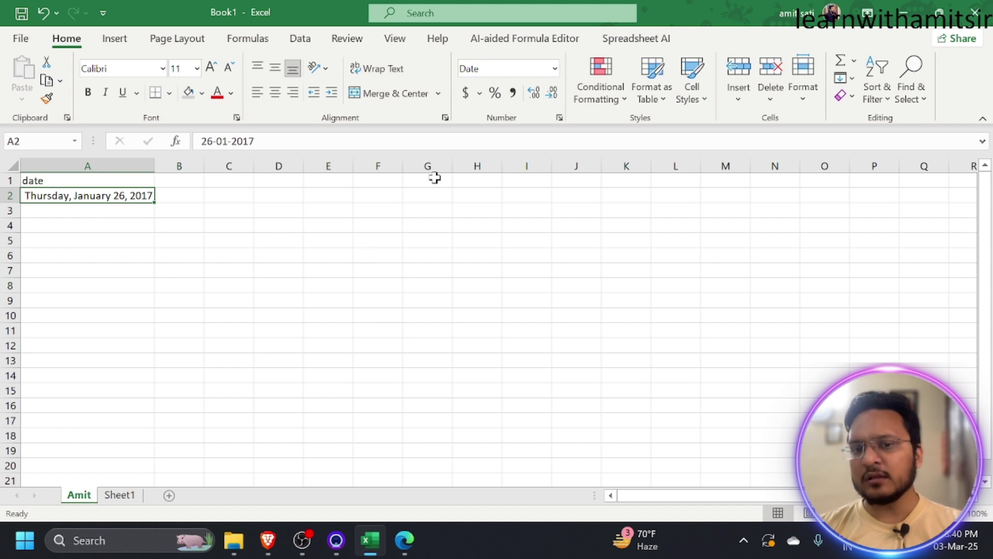
{"action": "left_click", "coordinate": [555, 70]}
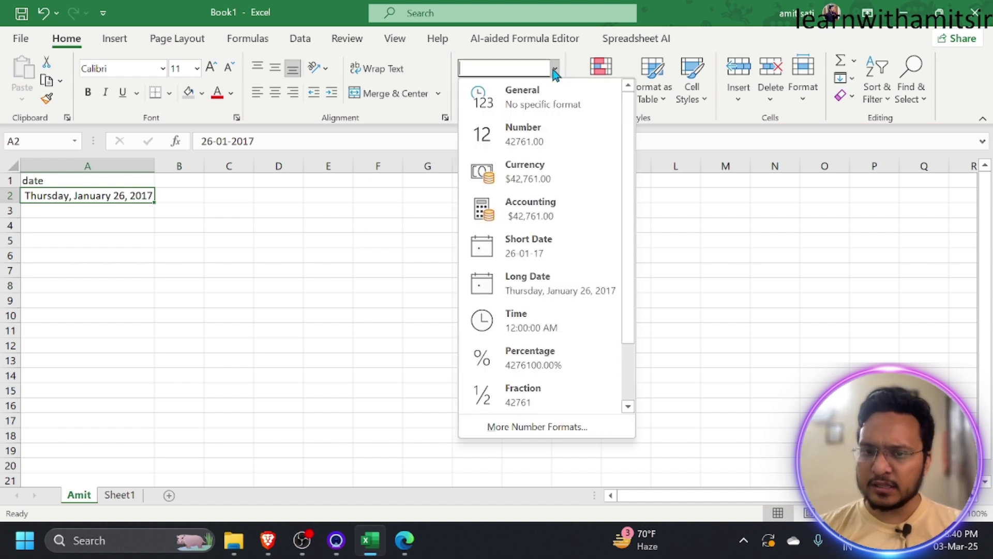
{"action": "left_click", "coordinate": [551, 256]}
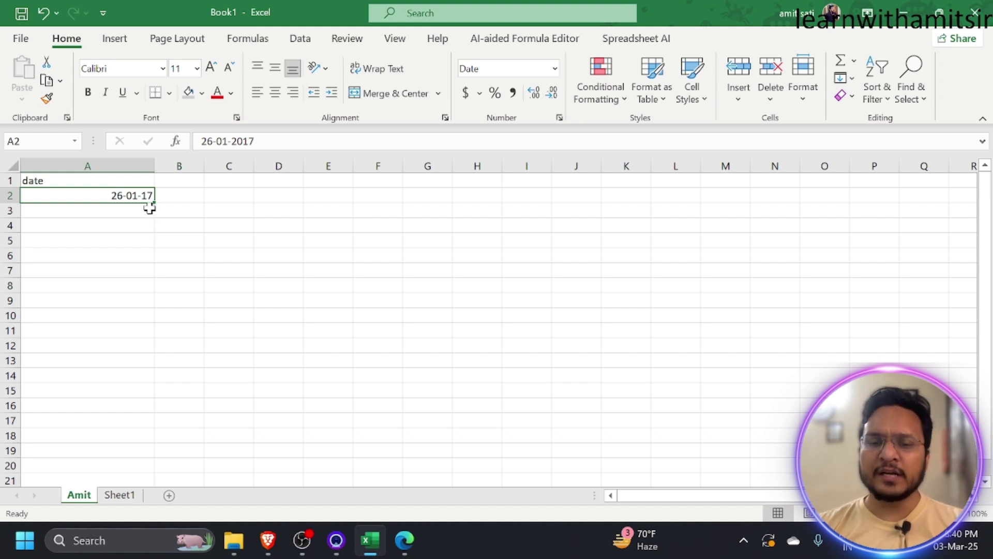
Try the 3-14-2012 date type from the Format Cells options on A2, and undo the format change
{"action": "left_click", "coordinate": [561, 120]}
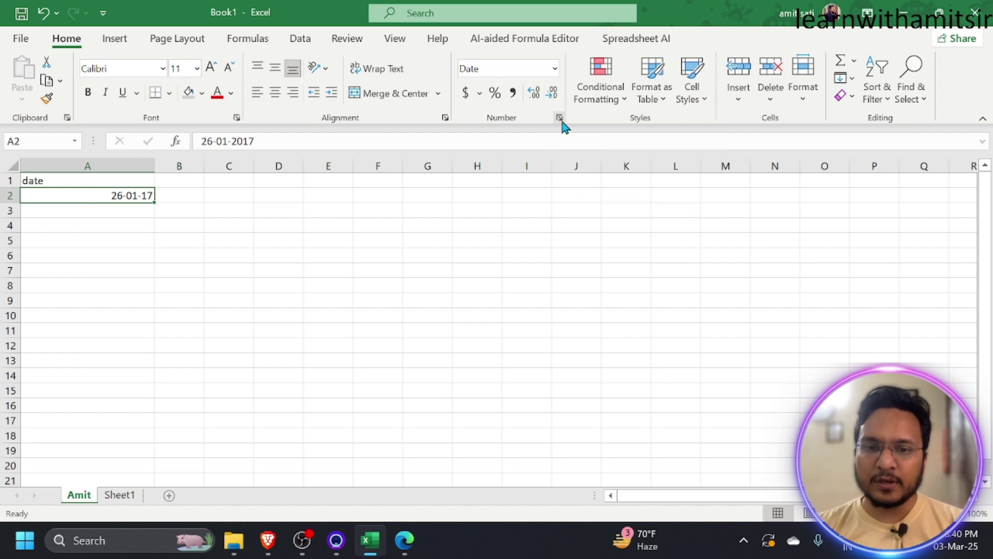
{"action": "left_click_drag", "start_coordinate": [780, 123], "coordinate": [494, 55]}
{"action": "scroll", "coordinate": [472, 197], "scroll_direction": "down", "scroll_amount": 2}
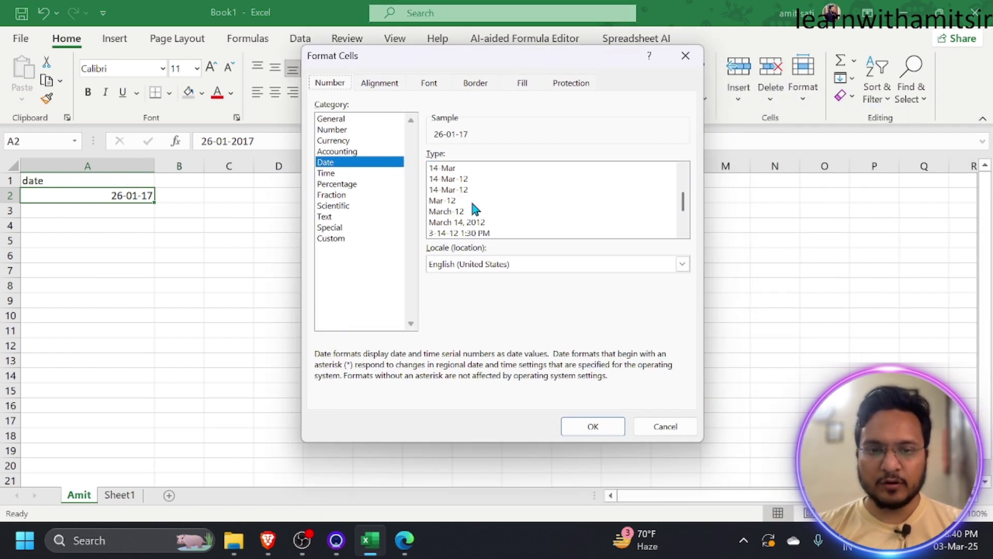
{"action": "scroll", "coordinate": [624, 229], "scroll_direction": "up", "scroll_amount": 2}
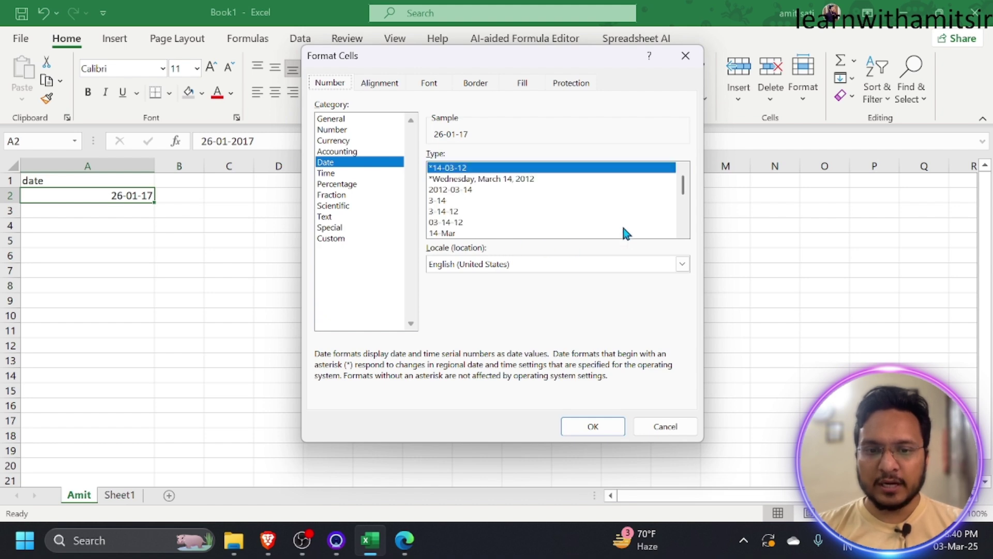
{"action": "left_click", "coordinate": [478, 190]}
{"action": "scroll", "coordinate": [655, 216], "scroll_direction": "down", "scroll_amount": 4}
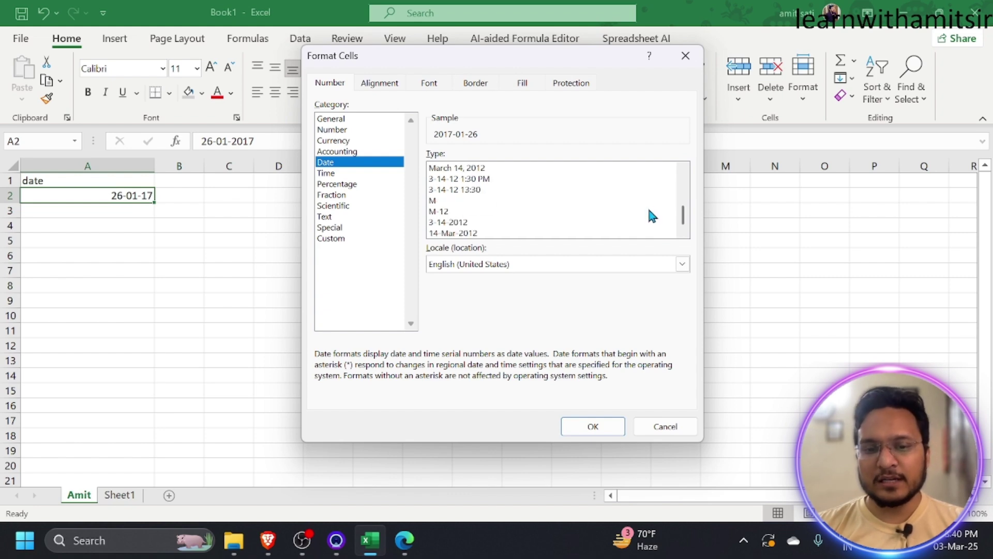
{"action": "left_click", "coordinate": [519, 223]}
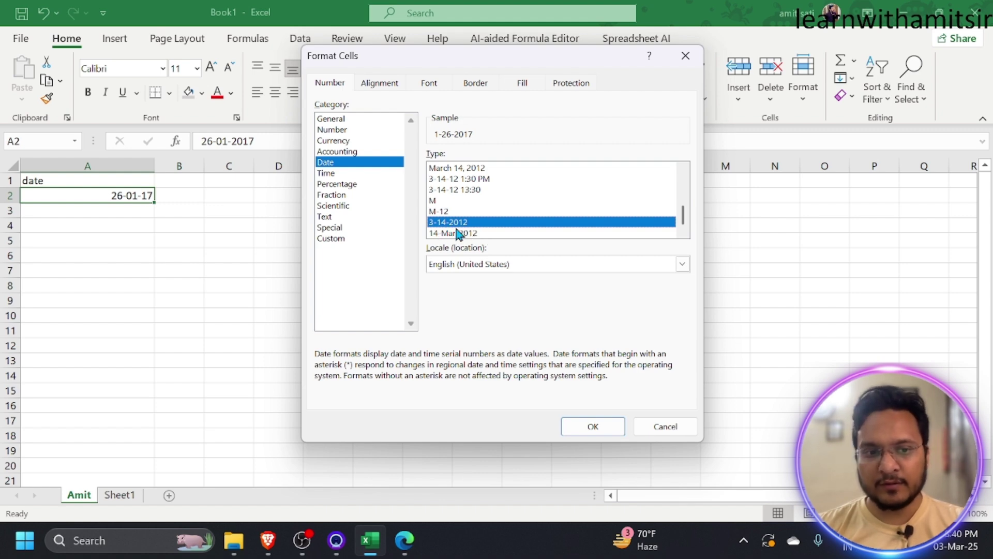
{"action": "left_click", "coordinate": [607, 429]}
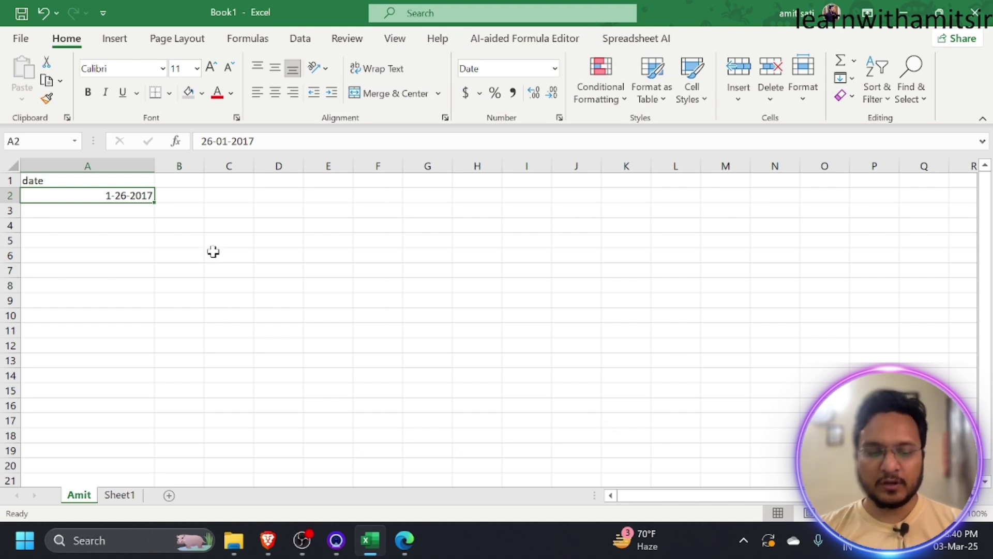
{"action": "key", "text": "ctrl+z"}
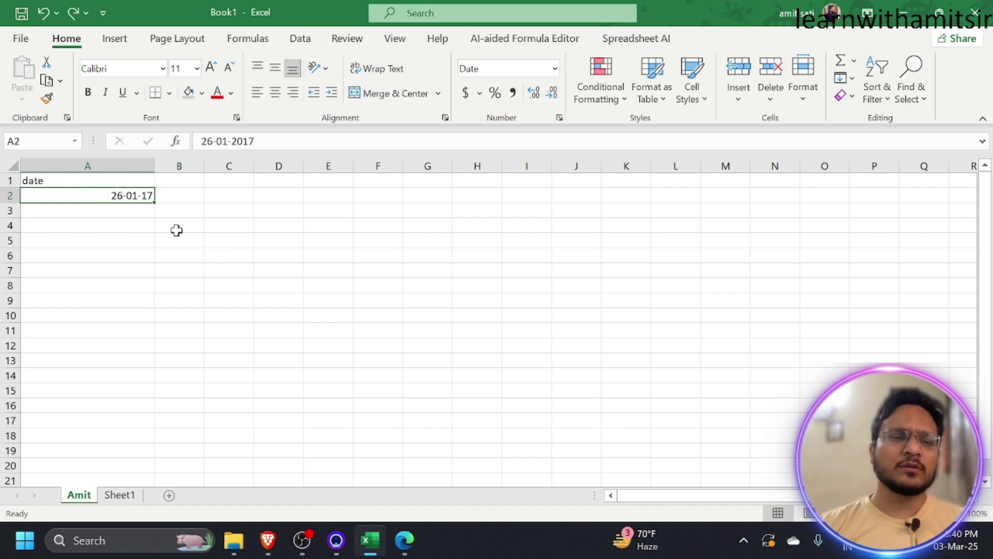
Switch to the assignment PDF, circle the year 2017 in the table's first date, and return to Excel
{"action": "left_click", "coordinate": [405, 542]}
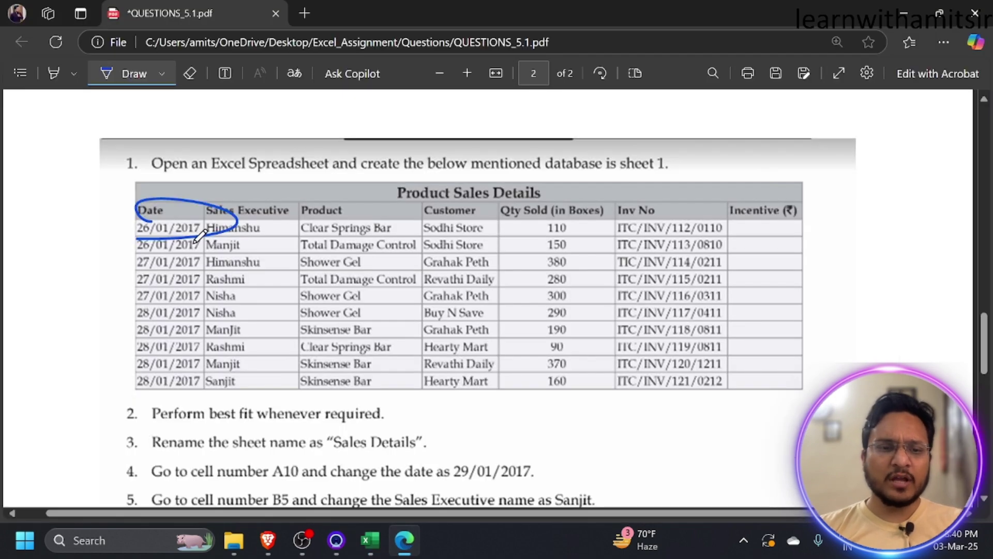
{"action": "left_click_drag", "start_coordinate": [207, 212], "coordinate": [137, 238]}
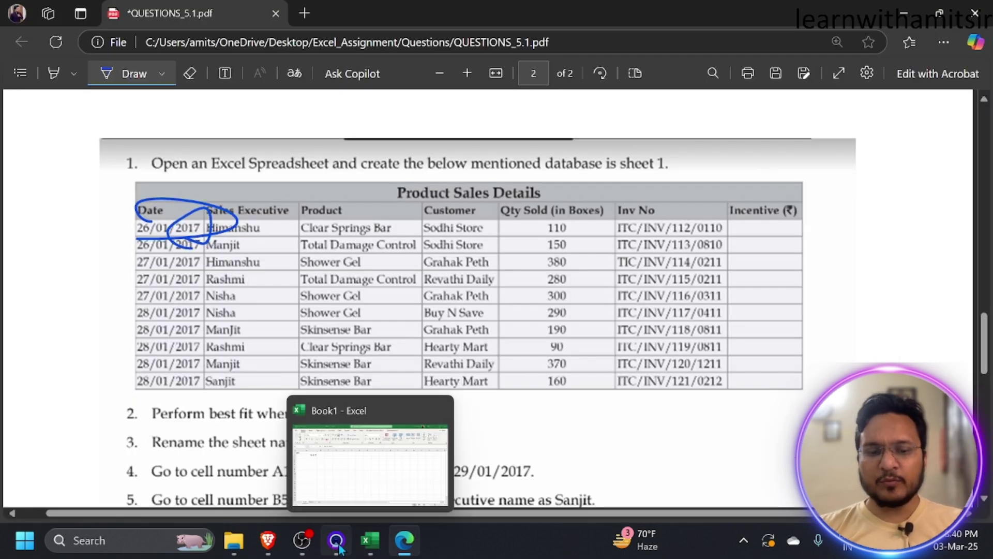
{"action": "left_click", "coordinate": [405, 546]}
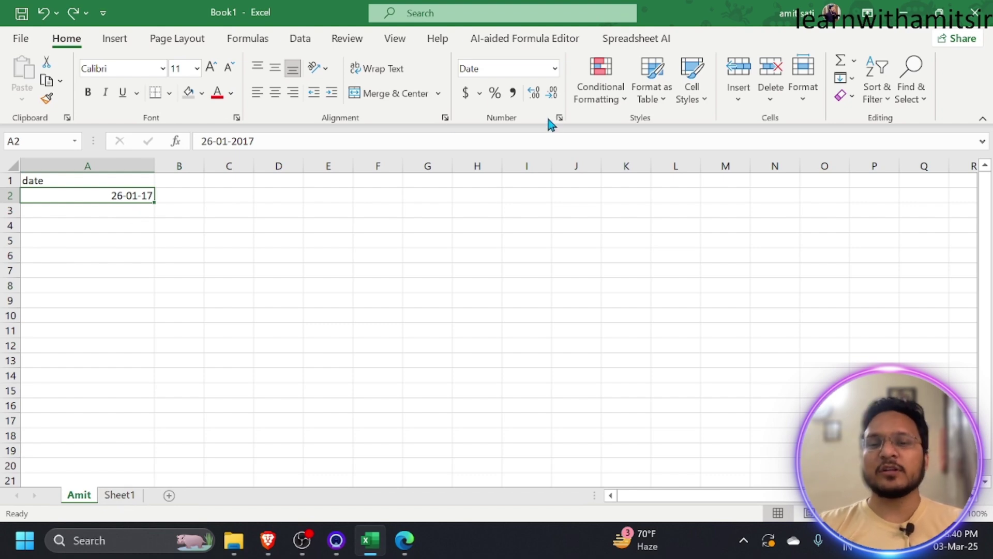
Apply the custom number format dd-mm-yyyy to the date in A2
{"action": "left_click", "coordinate": [560, 118]}
{"action": "left_click", "coordinate": [337, 238]}
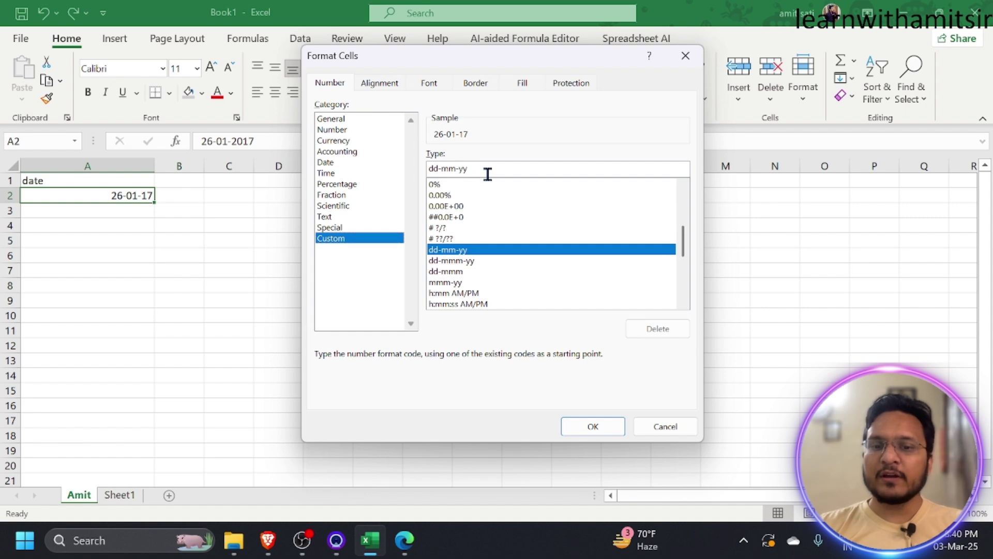
{"action": "type", "text": "yy"}
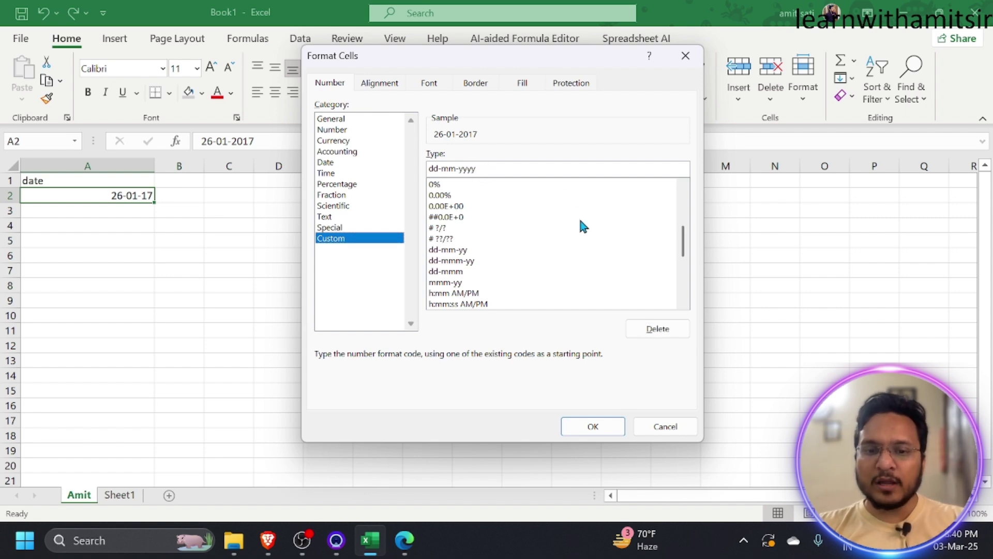
{"action": "left_click", "coordinate": [593, 427]}
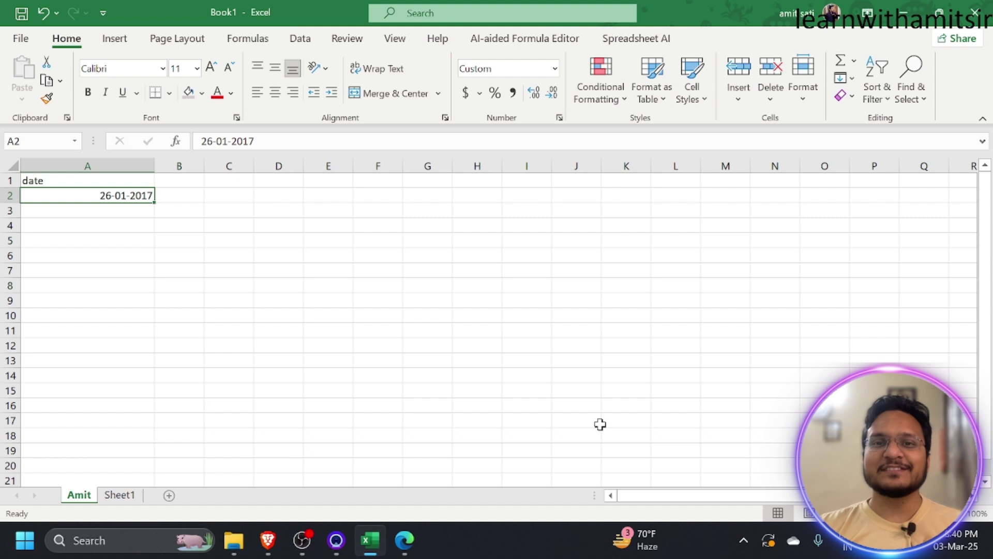
Fill the date series from A2 down to A16 and clear the contents of the filled range
{"action": "left_click_drag", "start_coordinate": [156, 201], "coordinate": [155, 406]}
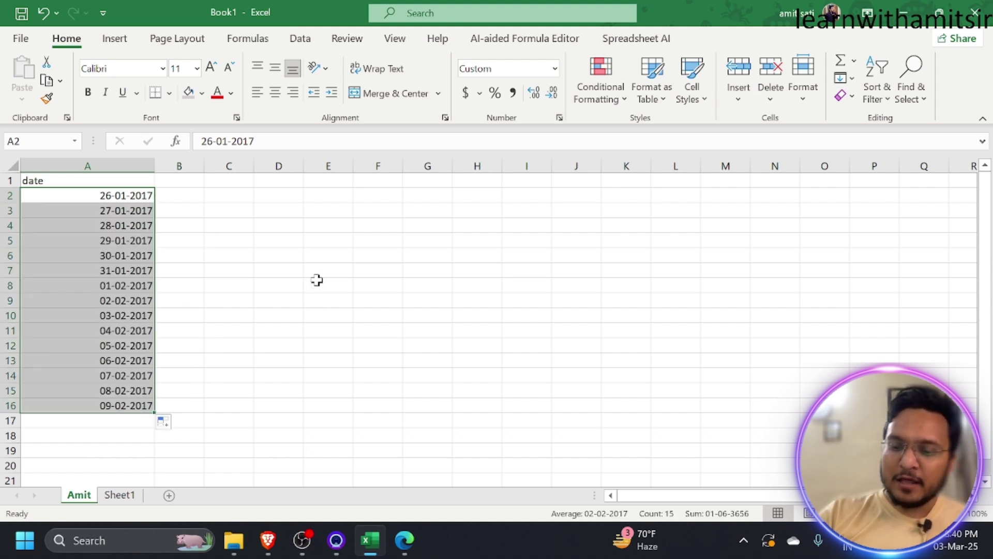
{"action": "key", "text": "Delete"}
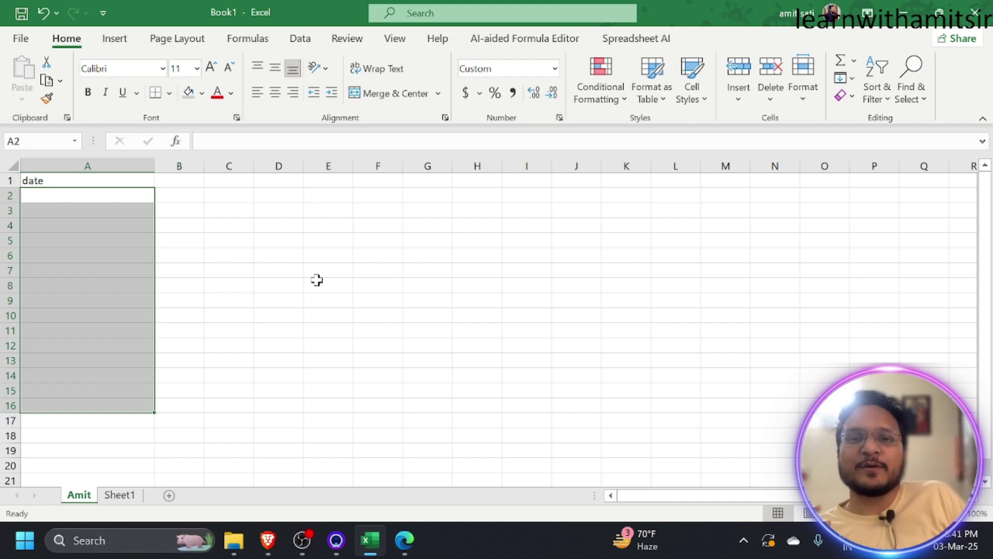
Switch to the assignment PDF and examine the numbered tasks below the Product Sales Details table
{"action": "left_click", "coordinate": [398, 538]}
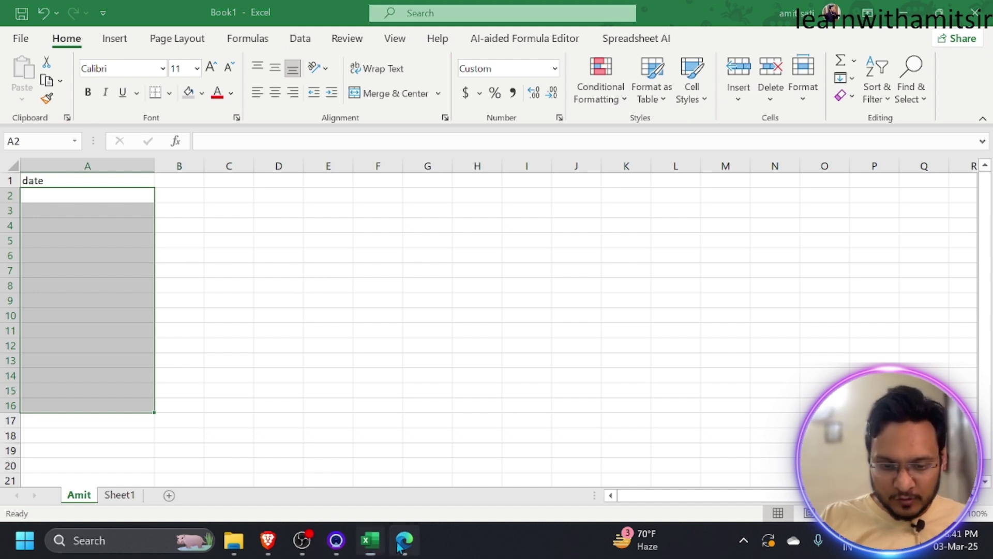
{"action": "scroll", "coordinate": [533, 339], "scroll_direction": "down", "scroll_amount": 2}
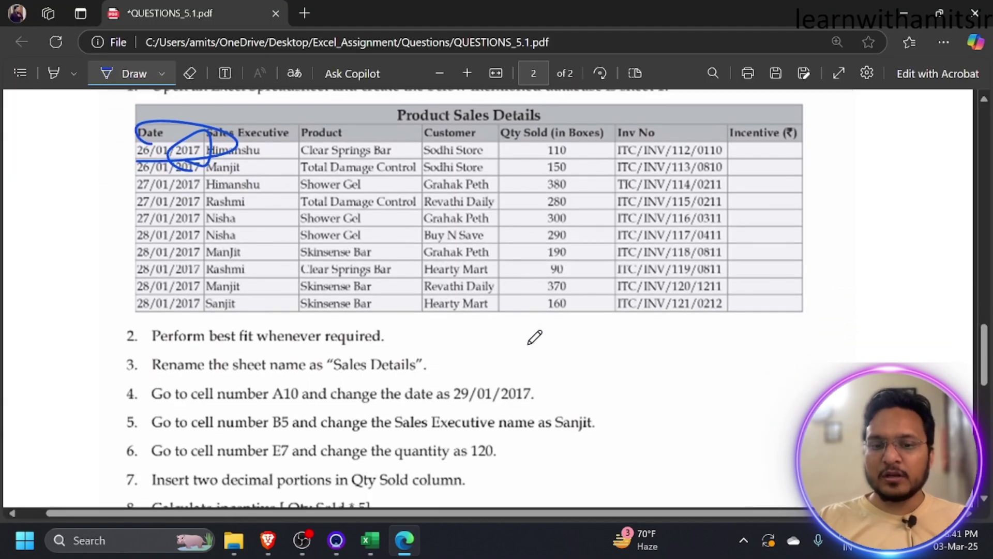
{"action": "mouse_move", "coordinate": [370, 540]}
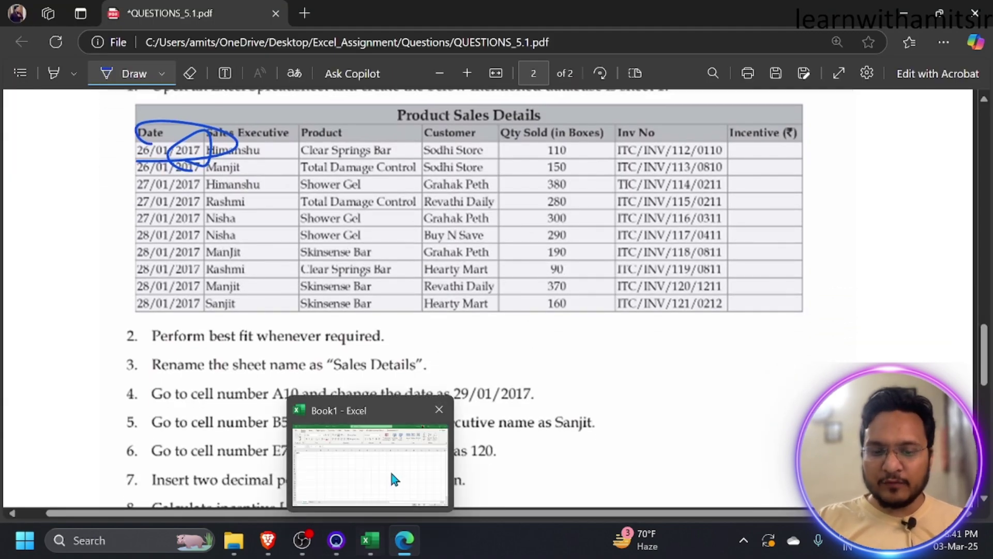
{"action": "left_click", "coordinate": [389, 469]}
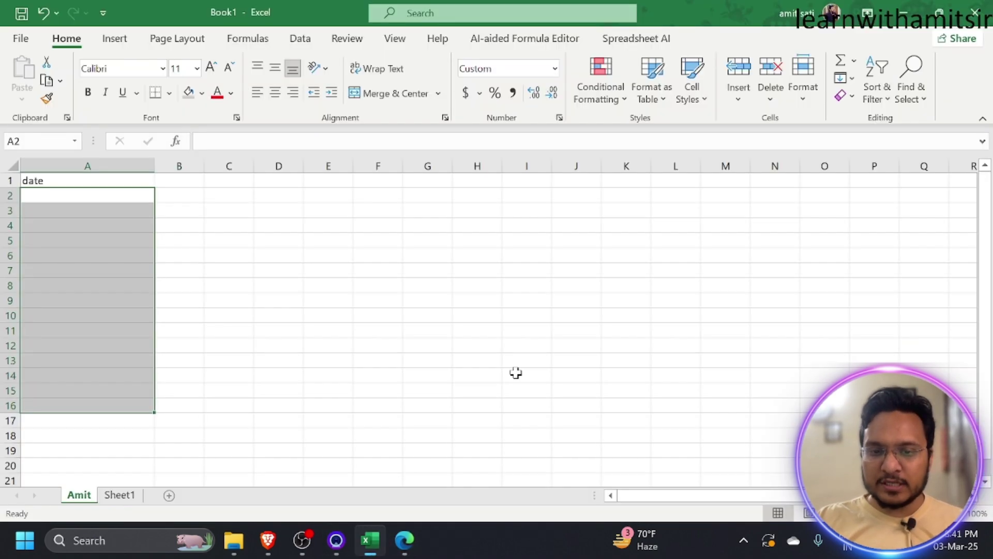
{"action": "left_click", "coordinate": [555, 69]}
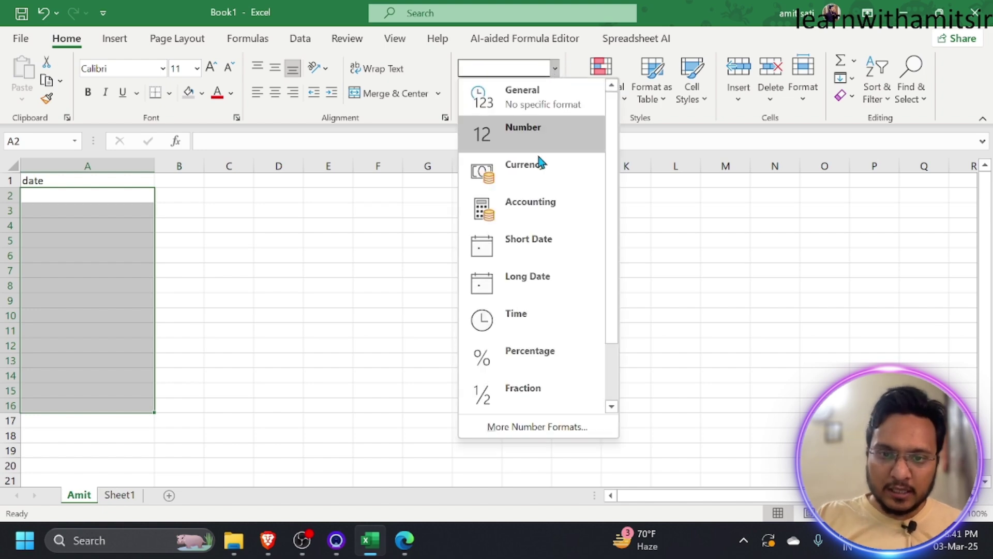
{"action": "left_click", "coordinate": [561, 263]}
Switch to the assignment PDF, circle the Incentive column, and mark the Qty Sold * 5 calculation in task 8
{"action": "left_click", "coordinate": [404, 540]}
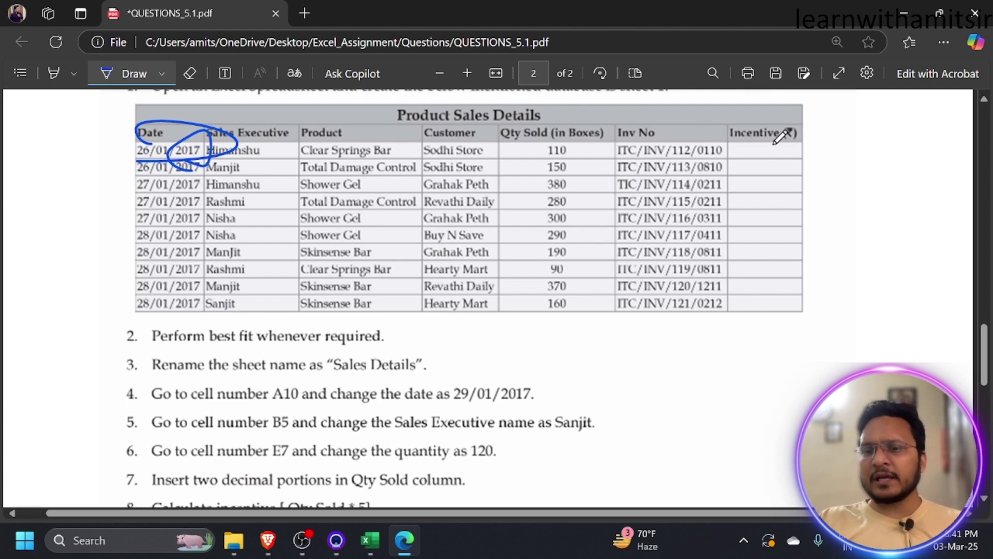
{"action": "mouse_move", "coordinate": [723, 127]}
{"action": "left_mouse_down"}
{"action": "mouse_move", "coordinate": [745, 355]}
{"action": "mouse_move", "coordinate": [741, 130]}
{"action": "left_mouse_up"}
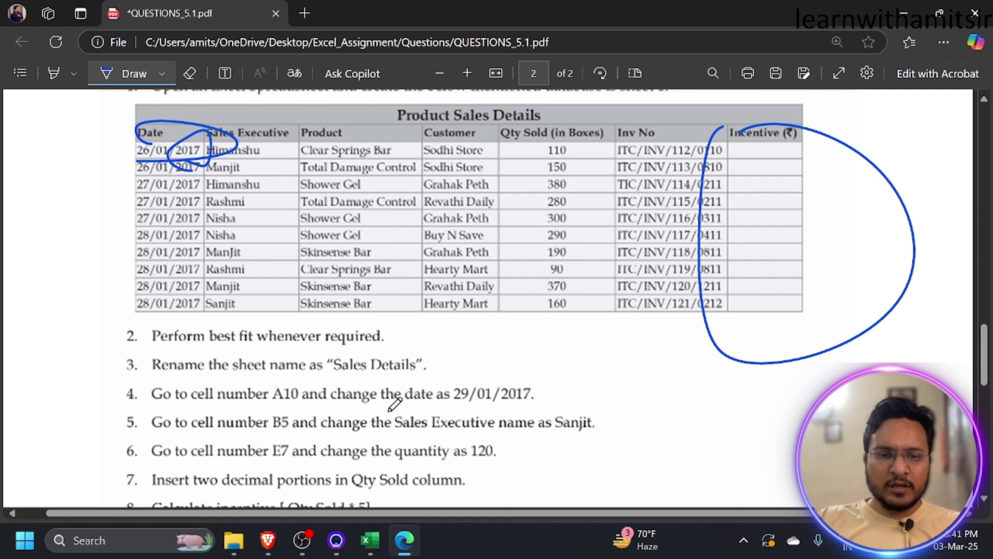
{"action": "scroll", "coordinate": [394, 403], "scroll_direction": "down", "scroll_amount": 1}
{"action": "scroll", "coordinate": [394, 403], "scroll_direction": "down", "scroll_amount": 5}
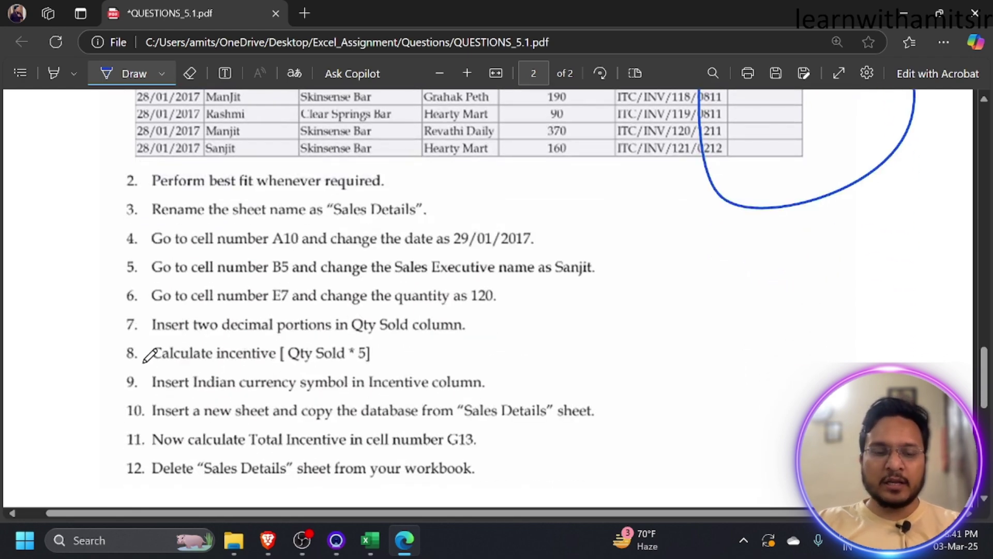
{"action": "left_click_drag", "start_coordinate": [144, 364], "coordinate": [199, 363]}
{"action": "left_click_drag", "start_coordinate": [295, 356], "coordinate": [311, 365]}
Underline and circle task 9 about inserting the Indian currency symbol in the Incentive column
{"action": "scroll", "coordinate": [656, 347], "scroll_direction": "up", "scroll_amount": 14}
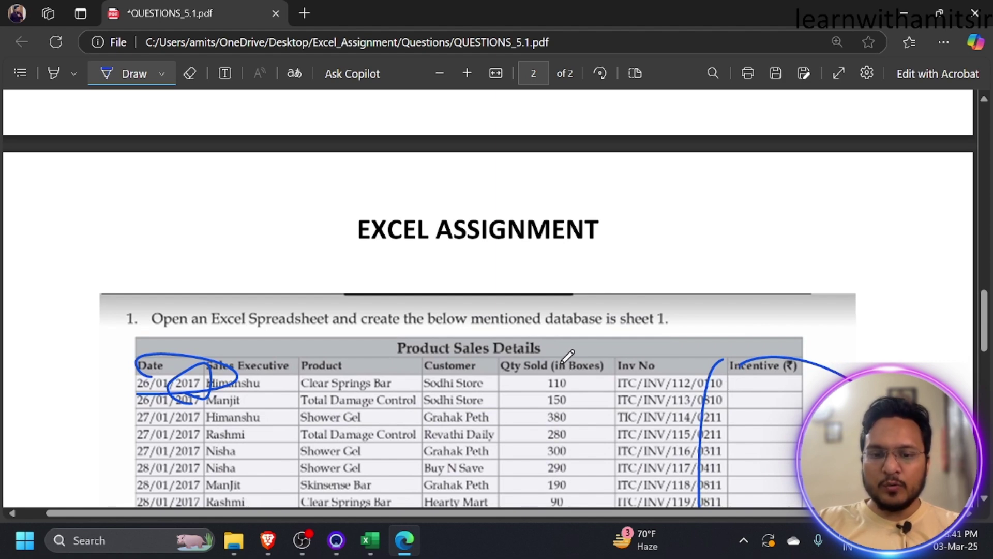
{"action": "scroll", "coordinate": [408, 392], "scroll_direction": "down", "scroll_amount": 11}
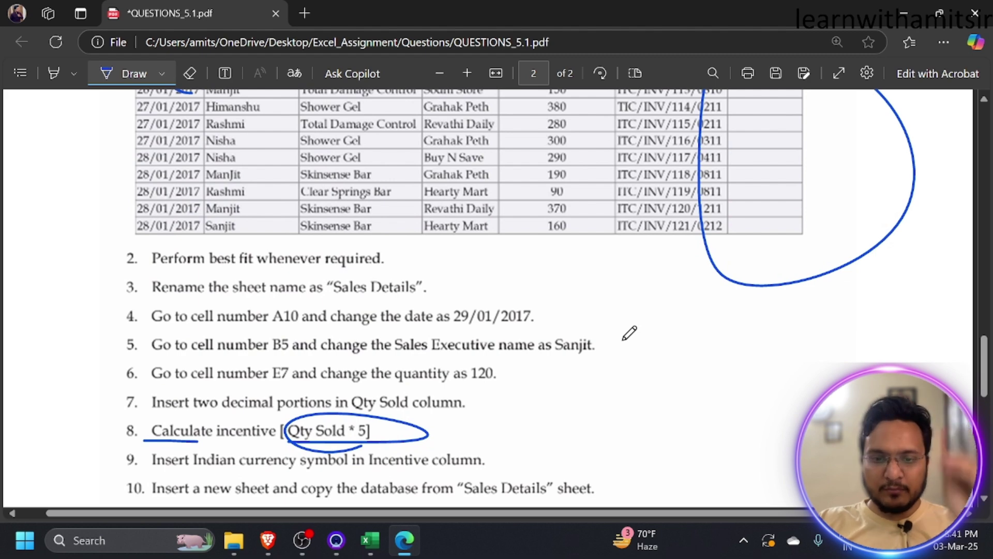
{"action": "scroll", "coordinate": [600, 342], "scroll_direction": "down", "scroll_amount": 3}
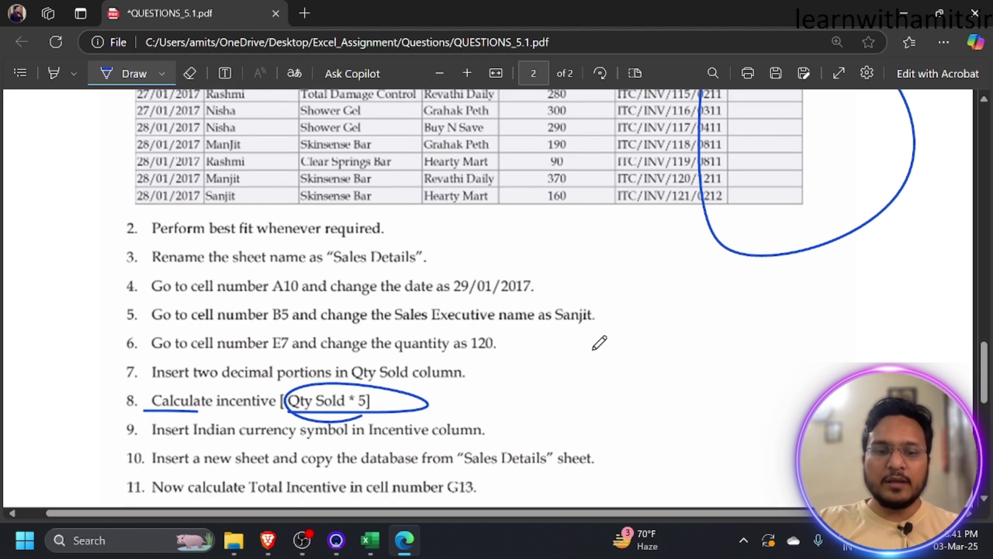
{"action": "mouse_move", "coordinate": [144, 317]}
{"action": "left_mouse_down"}
{"action": "mouse_move", "coordinate": [517, 314]}
{"action": "mouse_move", "coordinate": [331, 337]}
{"action": "left_mouse_up"}
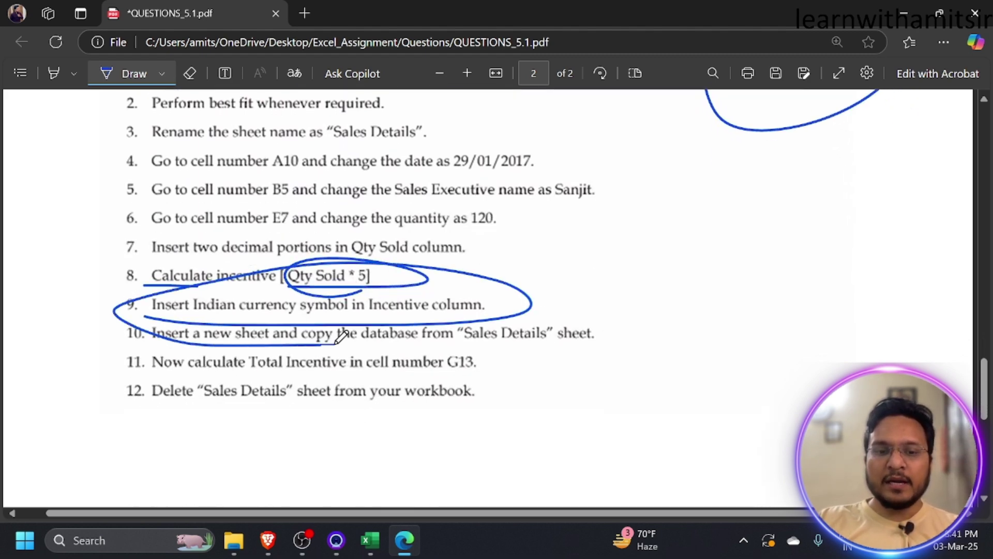
Mark the first Qty Sold value, circle the ₹ symbol in the Incentive heading, and draw a line down that column
{"action": "scroll", "coordinate": [572, 334], "scroll_direction": "up", "scroll_amount": 6}
{"action": "scroll", "coordinate": [573, 342], "scroll_direction": "up", "scroll_amount": 2}
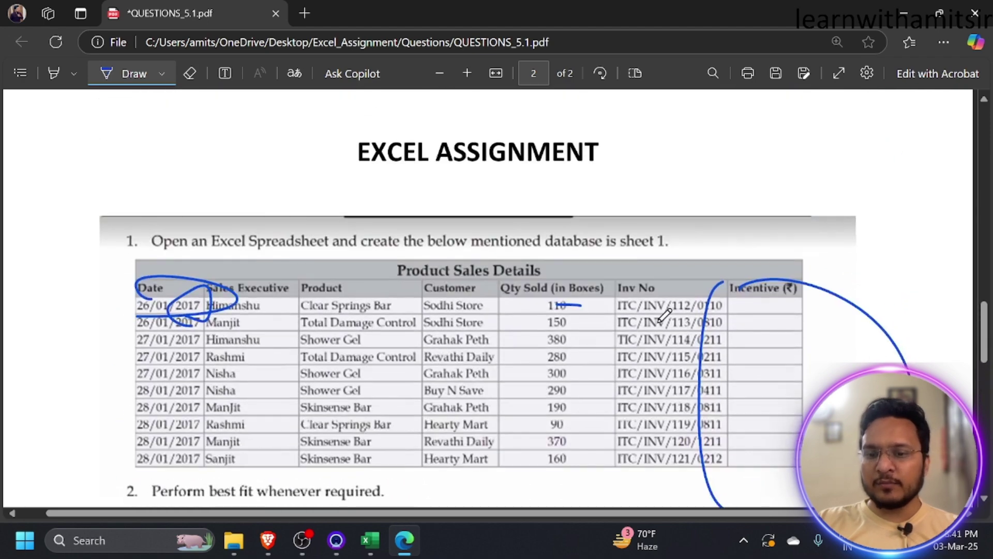
{"action": "scroll", "coordinate": [776, 257], "scroll_direction": "down", "scroll_amount": 2}
{"action": "mouse_move", "coordinate": [800, 203]}
{"action": "left_mouse_down"}
{"action": "mouse_move", "coordinate": [789, 201]}
{"action": "mouse_move", "coordinate": [766, 401]}
{"action": "left_mouse_up"}
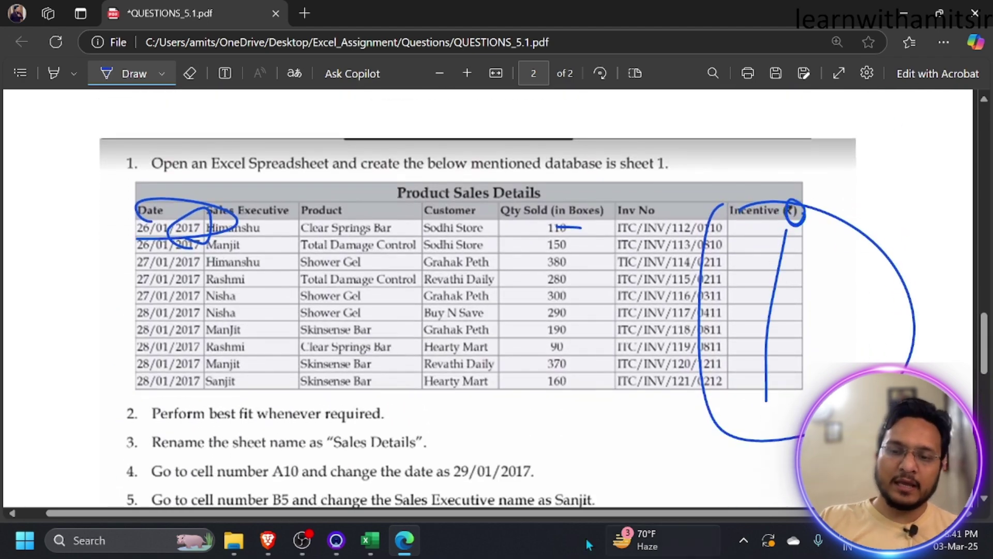
Switch to Excel and enter the sample amounts 49304, 43, 43 and 4 in cells F3 to F6
{"action": "left_click", "coordinate": [370, 541]}
{"action": "left_click", "coordinate": [386, 241]}
{"action": "left_click", "coordinate": [380, 209]}
{"action": "type", "text": "49"}
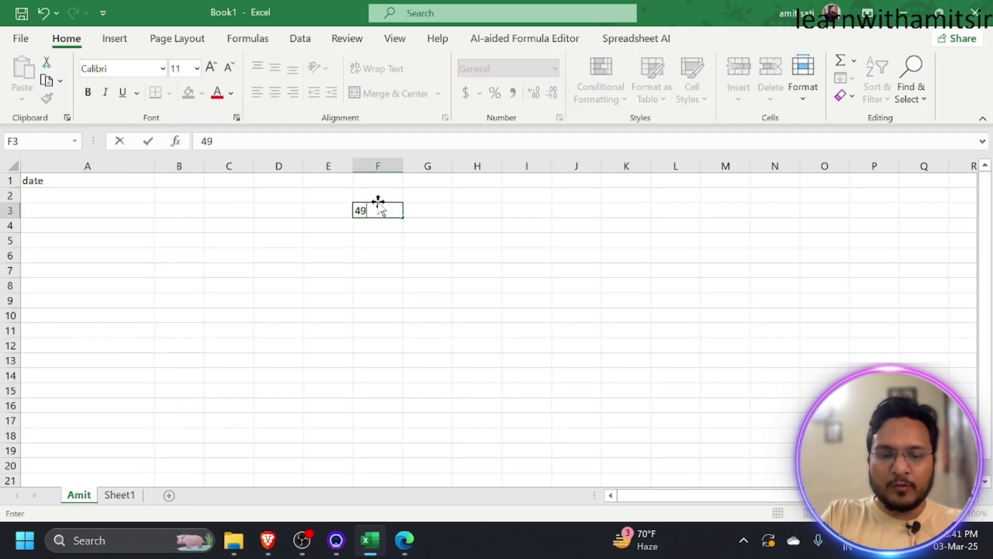
{"action": "type", "text": "304"}
{"action": "key", "text": "Return"}
{"action": "type", "text": "43"}
{"action": "key", "text": "Return"}
{"action": "type", "text": "43"}
{"action": "key", "text": "Return"}
{"action": "type", "text": "4"}
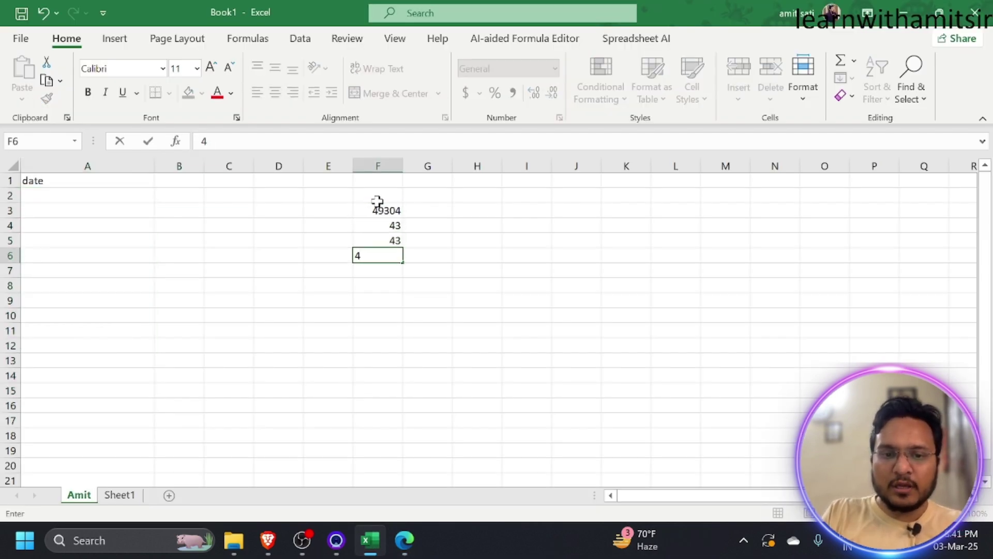
{"action": "left_click", "coordinate": [430, 272]}
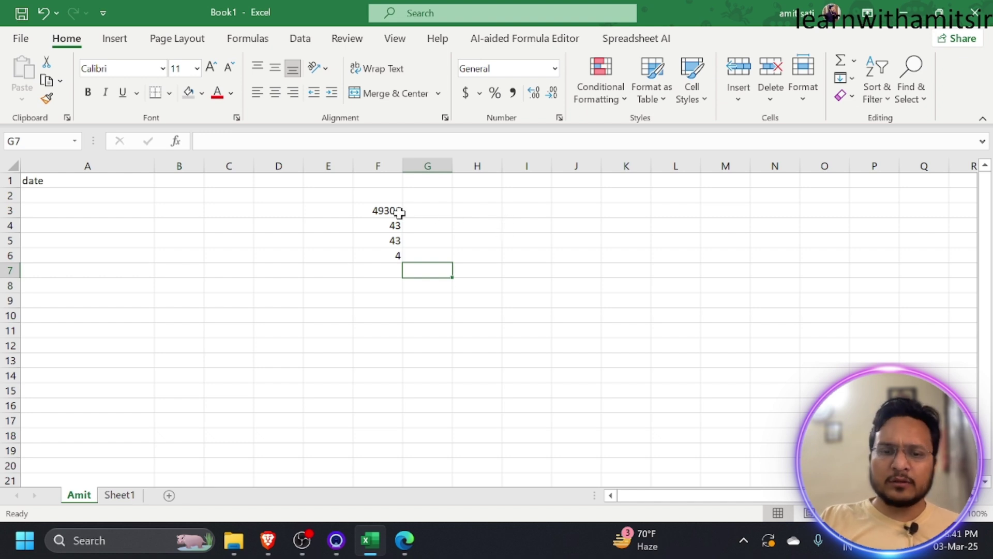
Apply the Currency number format to the range F3:F7
{"action": "left_click_drag", "start_coordinate": [390, 204], "coordinate": [377, 275]}
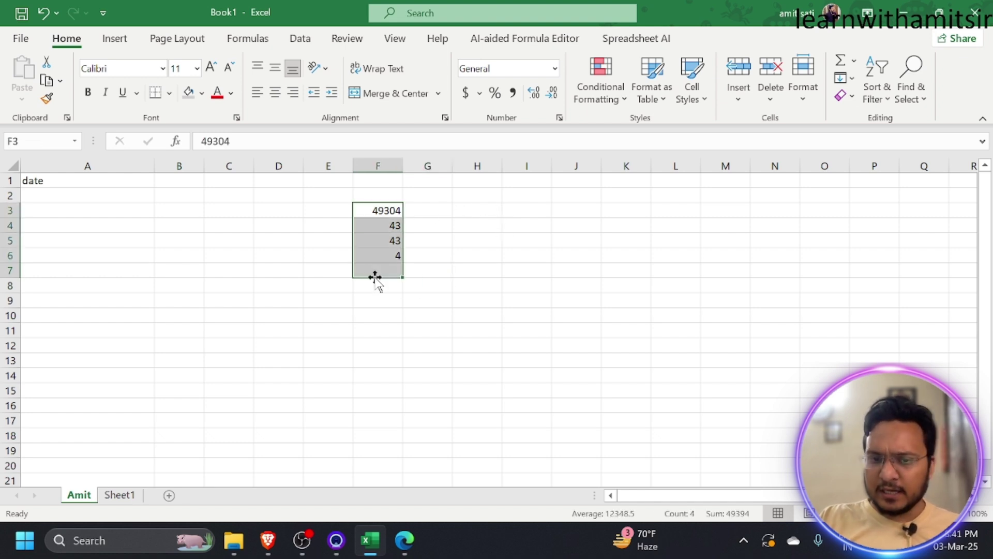
{"action": "left_click", "coordinate": [554, 69]}
{"action": "scroll", "coordinate": [587, 336], "scroll_direction": "down", "scroll_amount": 1}
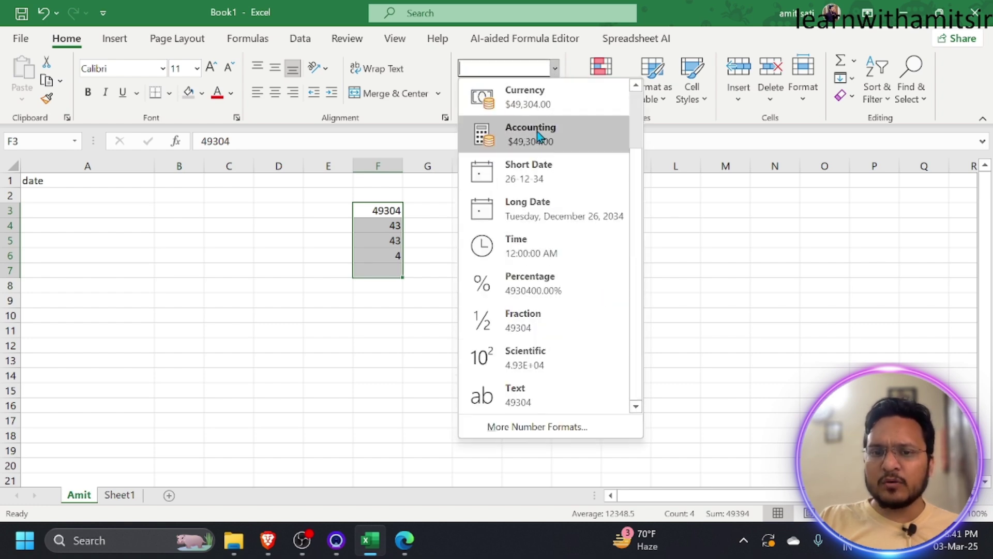
{"action": "scroll", "coordinate": [541, 156], "scroll_direction": "up", "scroll_amount": 1}
{"action": "left_click", "coordinate": [554, 177]}
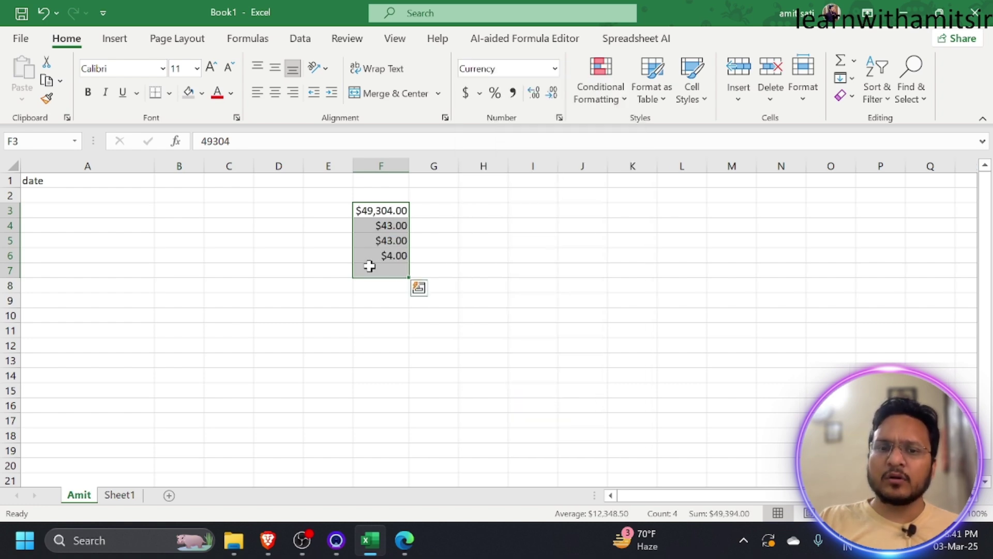
Change the currency symbol of F3:F7 to ₹ Hindi, using the Currency category in the Format Cells dialog
{"action": "left_click", "coordinate": [481, 94]}
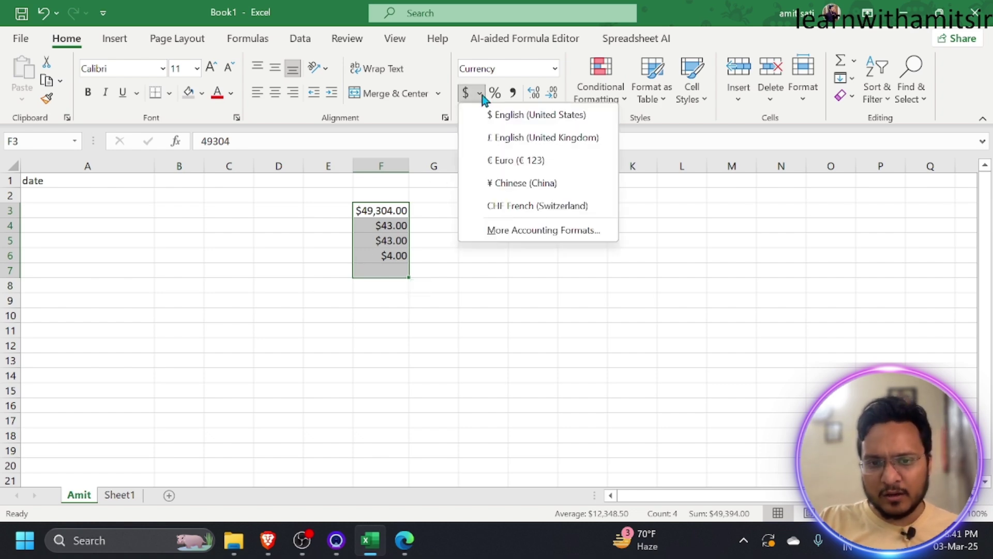
{"action": "left_click", "coordinate": [509, 236]}
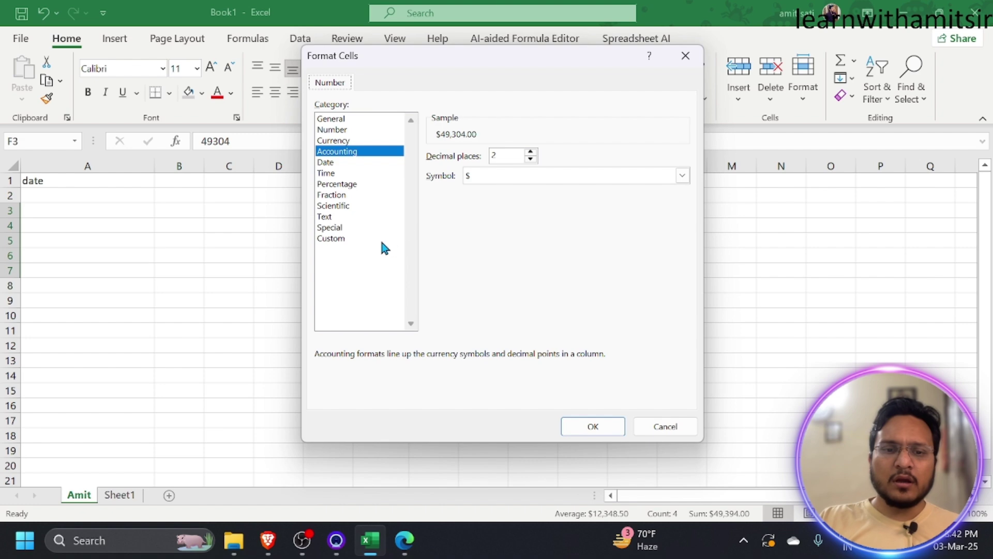
{"action": "left_click", "coordinate": [362, 240]}
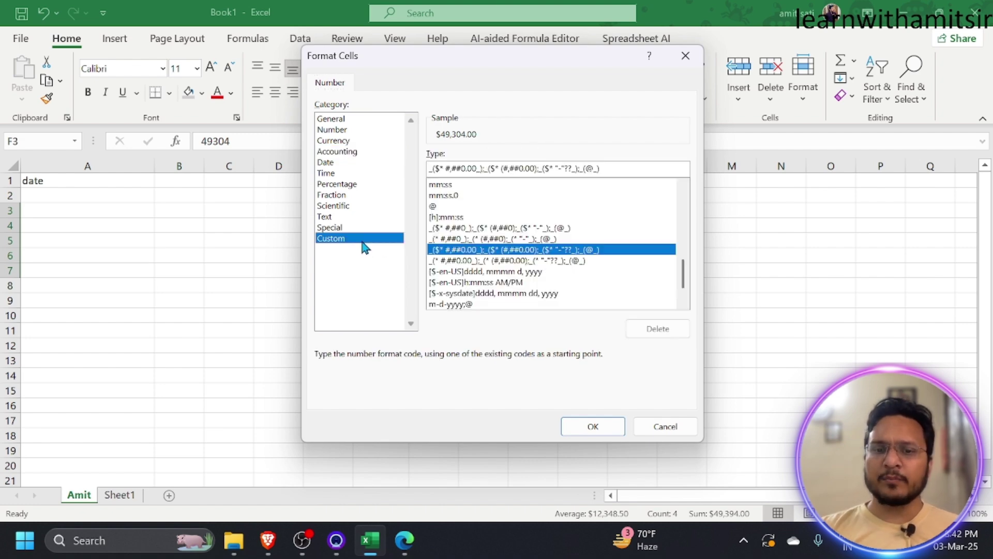
{"action": "left_click", "coordinate": [361, 151]}
{"action": "left_click", "coordinate": [365, 141]}
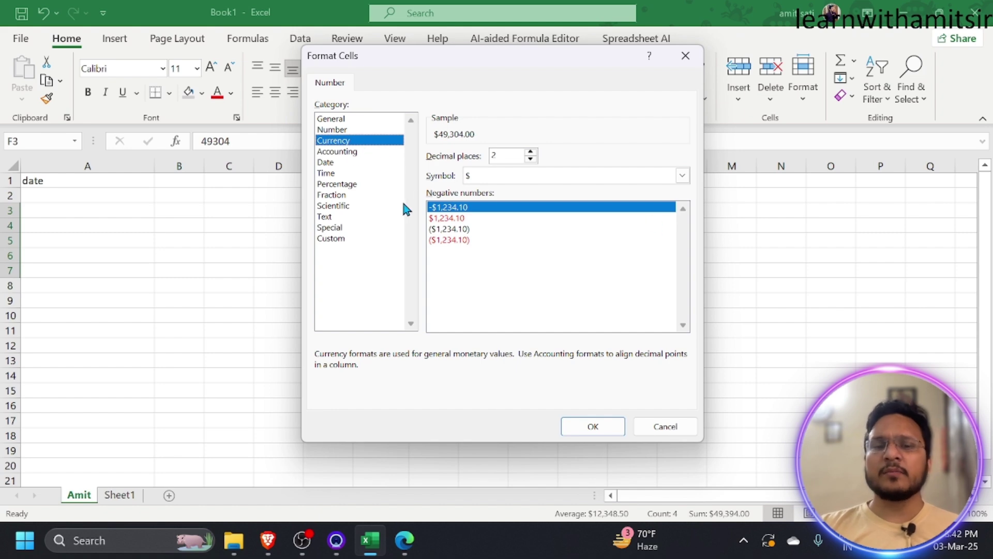
{"action": "left_click", "coordinate": [683, 176]}
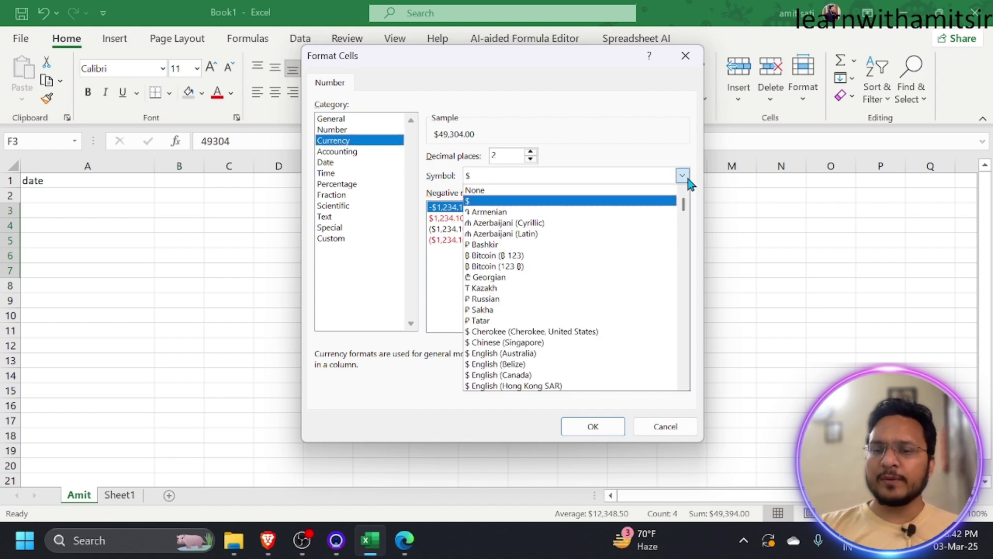
{"action": "left_click_drag", "start_coordinate": [685, 206], "coordinate": [687, 248]}
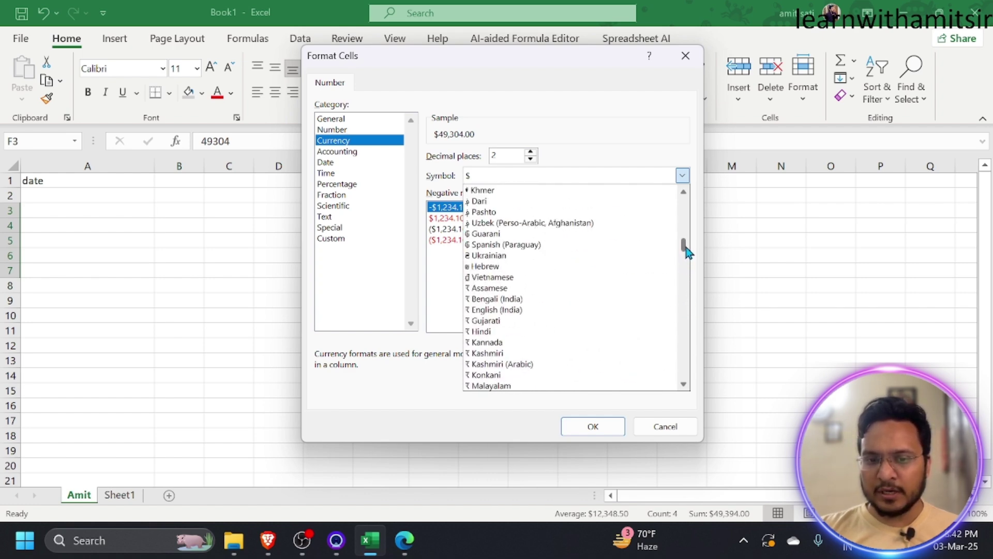
{"action": "left_click", "coordinate": [552, 332]}
{"action": "left_click", "coordinate": [592, 426]}
{"action": "left_click", "coordinate": [440, 270]}
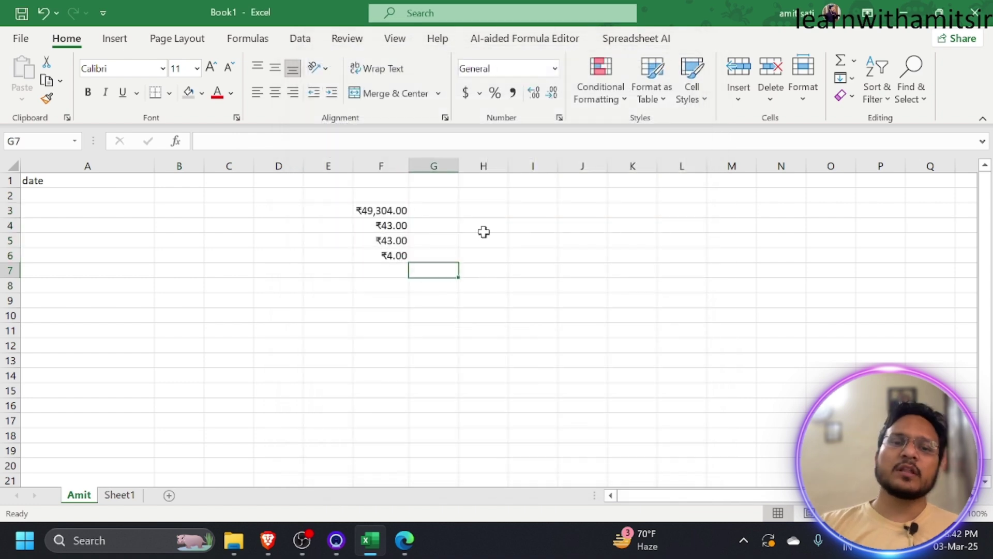
Enter 43, 43, 43, 434, 34, 3, 43, 43, 4, 3, 43 and 4 in cells F7 to F18
{"action": "left_click", "coordinate": [388, 257]}
{"action": "key", "text": "Down"}
{"action": "type", "text": "43 "}
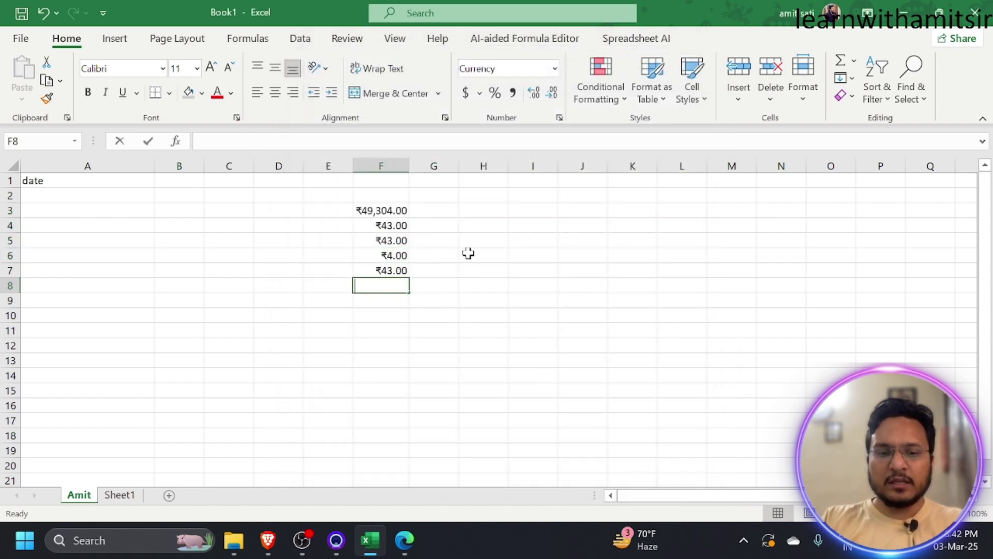
{"action": "type", "text": "43 43 434 34 3 43 43 4 3 43 4"}
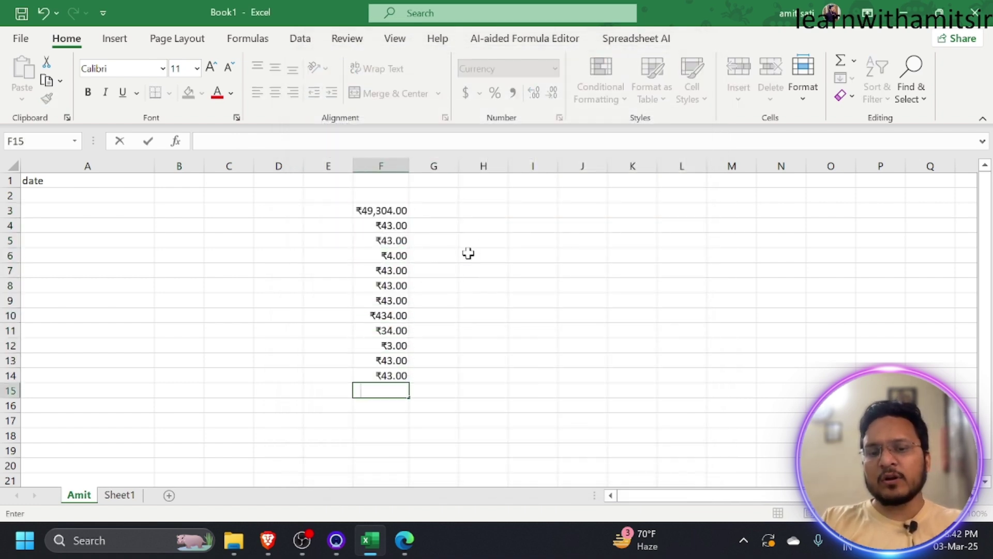
{"action": "left_click", "coordinate": [381, 191]}
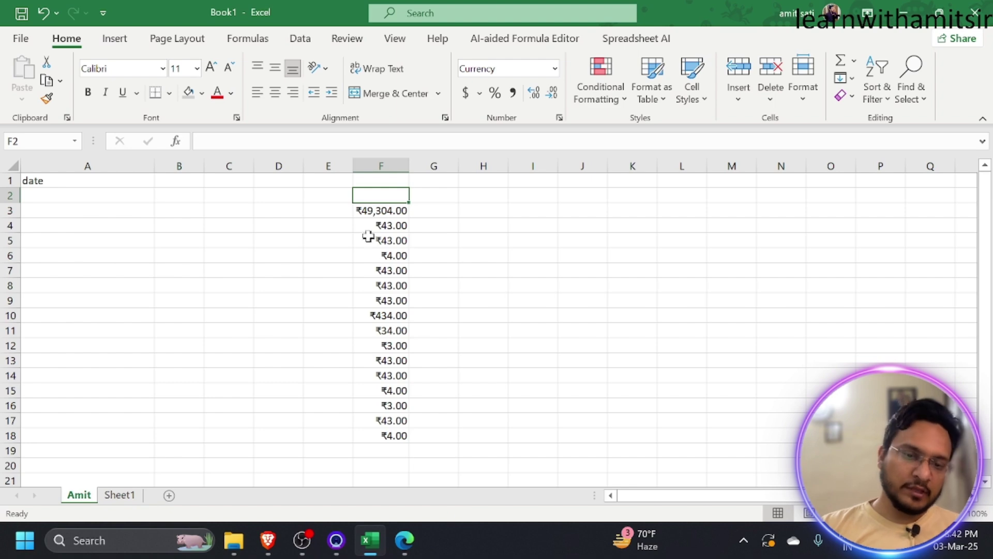
Switch to the assignment PDF and draw a loop around the cell number G13 in task 11
{"action": "left_click", "coordinate": [413, 547]}
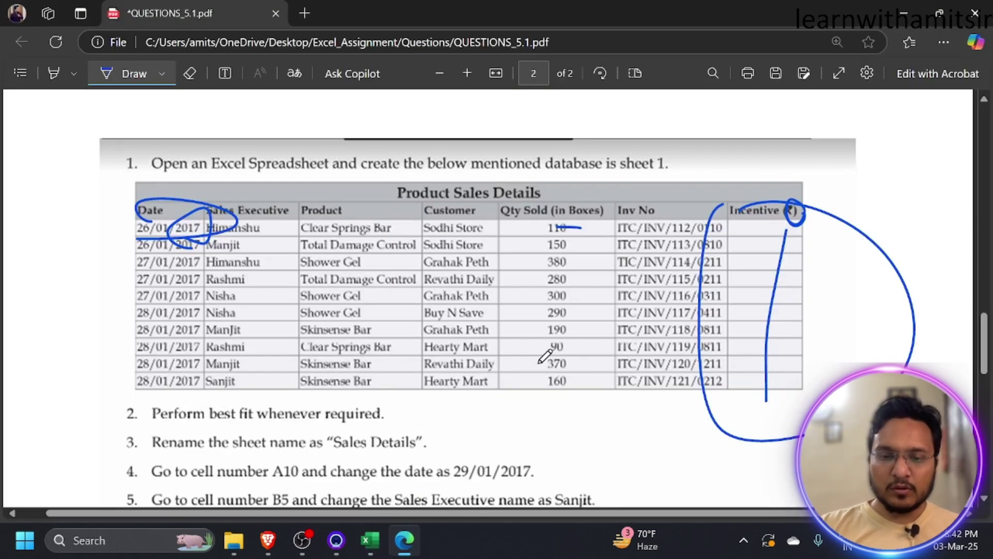
{"action": "scroll", "coordinate": [549, 350], "scroll_direction": "down", "scroll_amount": 5}
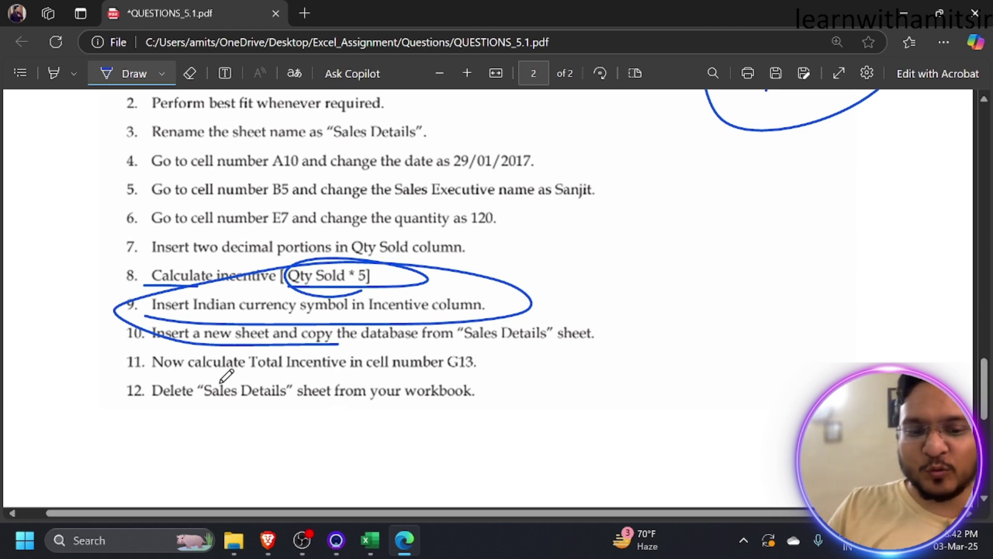
{"action": "left_click_drag", "start_coordinate": [374, 363], "coordinate": [472, 370]}
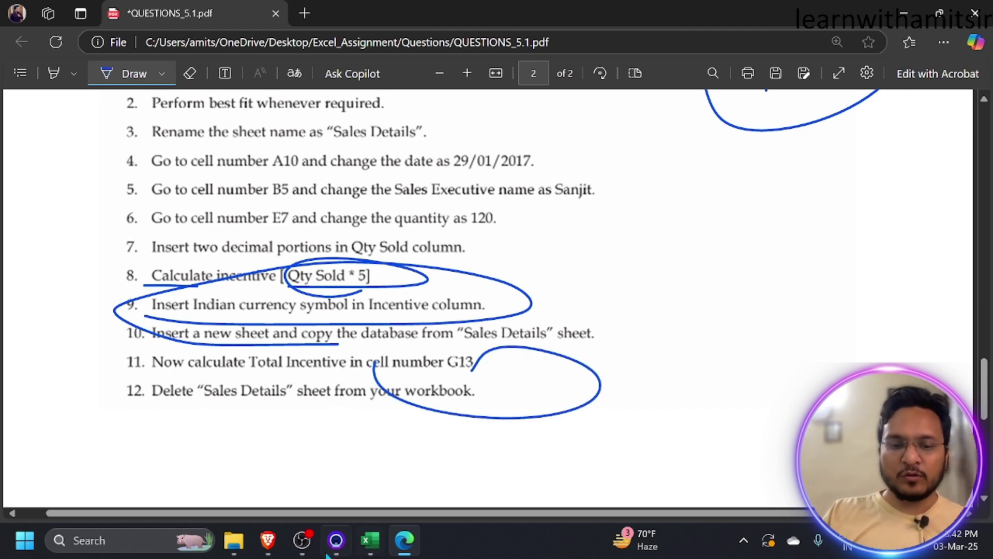
Switch to Excel, add a new sheet and enter 32, 1, 2, 3, 3, 4, 4, 5, 5, 5 in D5:D14 and 6 in D16:D17
{"action": "left_click", "coordinate": [368, 542]}
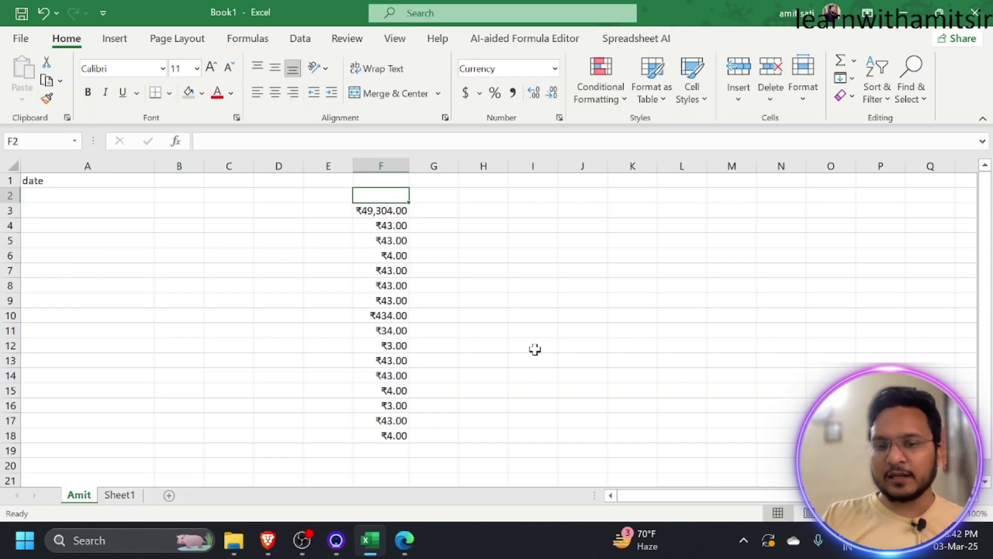
{"action": "left_click", "coordinate": [181, 497]}
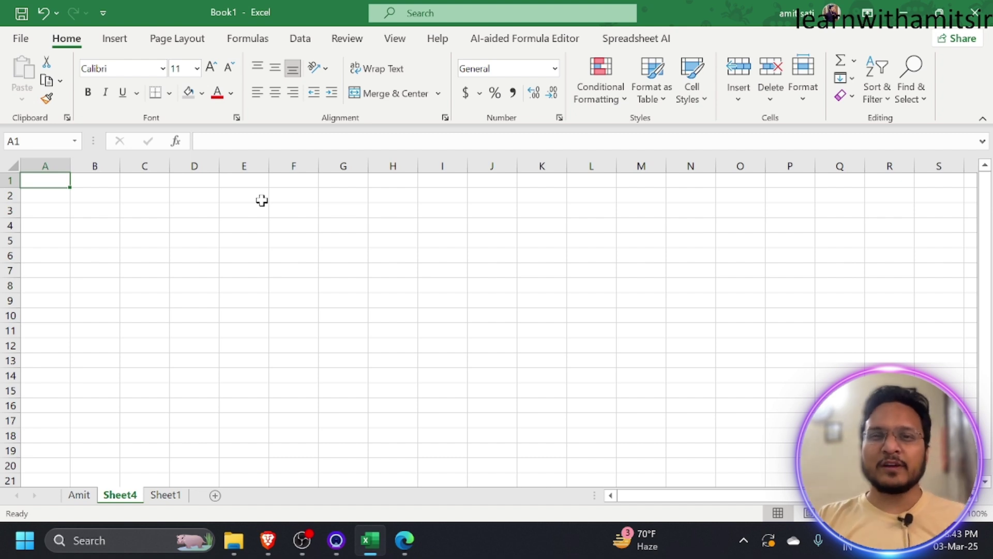
{"action": "left_click", "coordinate": [173, 242]}
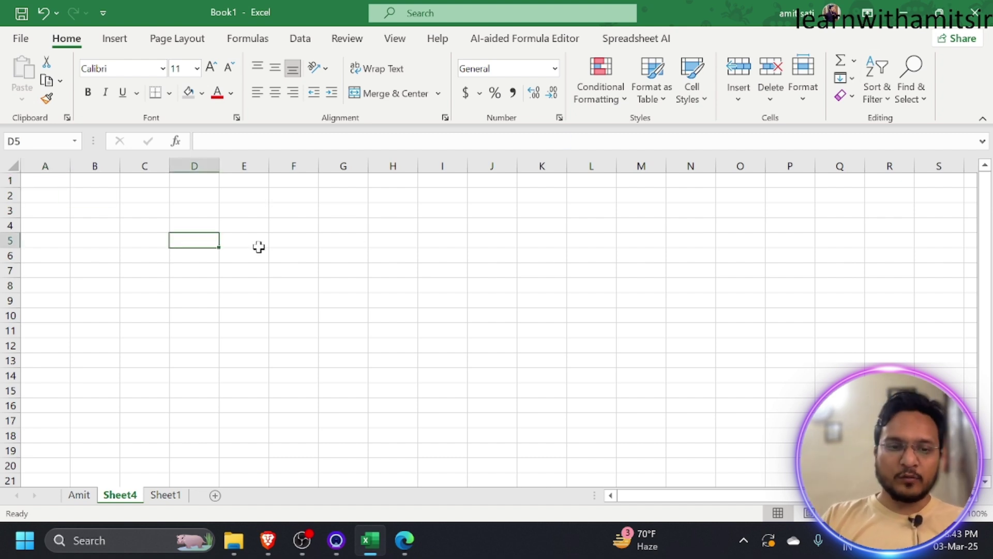
{"action": "type", "text": "32 1 2 3 "}
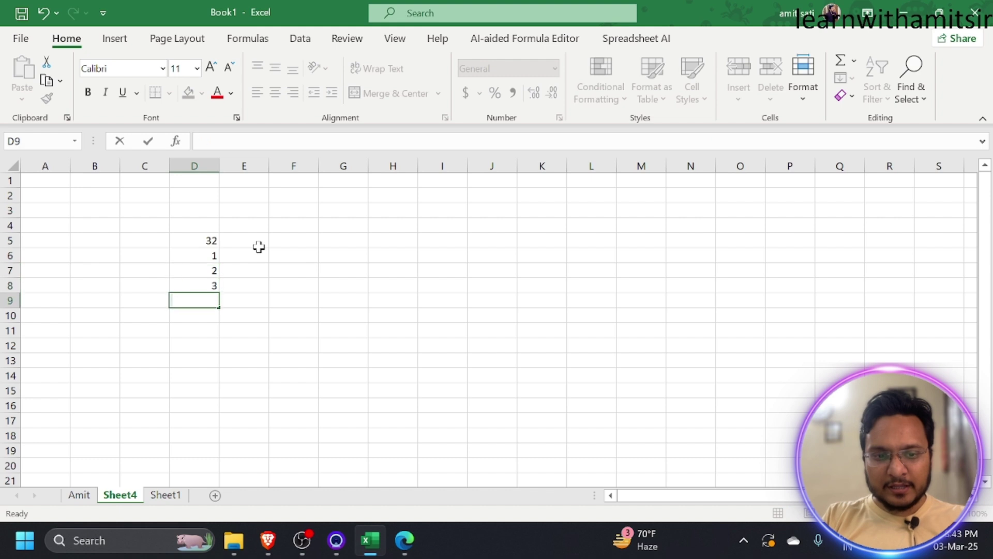
{"action": "type", "text": "3 4 4 5 5 5  6 6"}
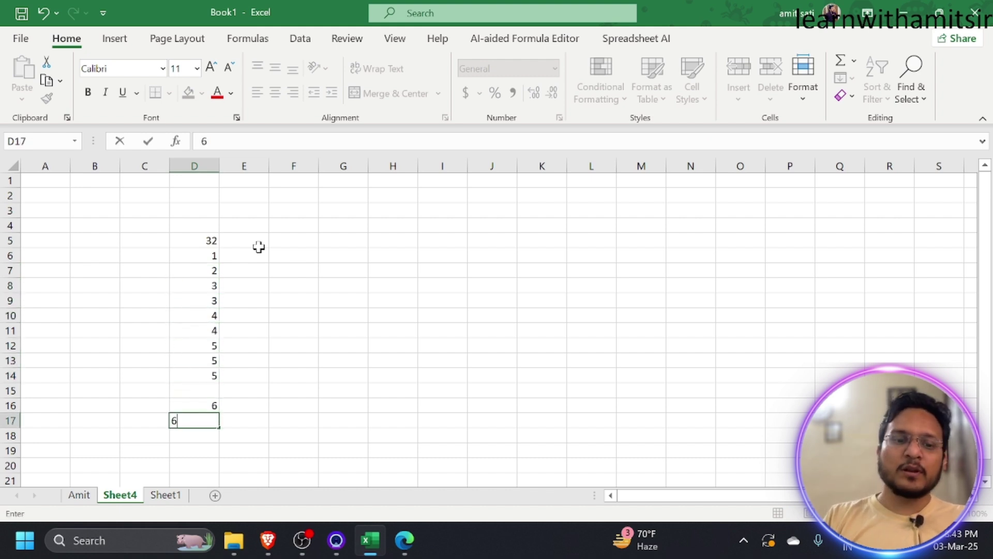
{"action": "left_click", "coordinate": [196, 456]}
Clear the value in D16 and total the range D5:D14 in cell D15 with the Sum function
{"action": "left_click_drag", "start_coordinate": [207, 406], "coordinate": [207, 435]}
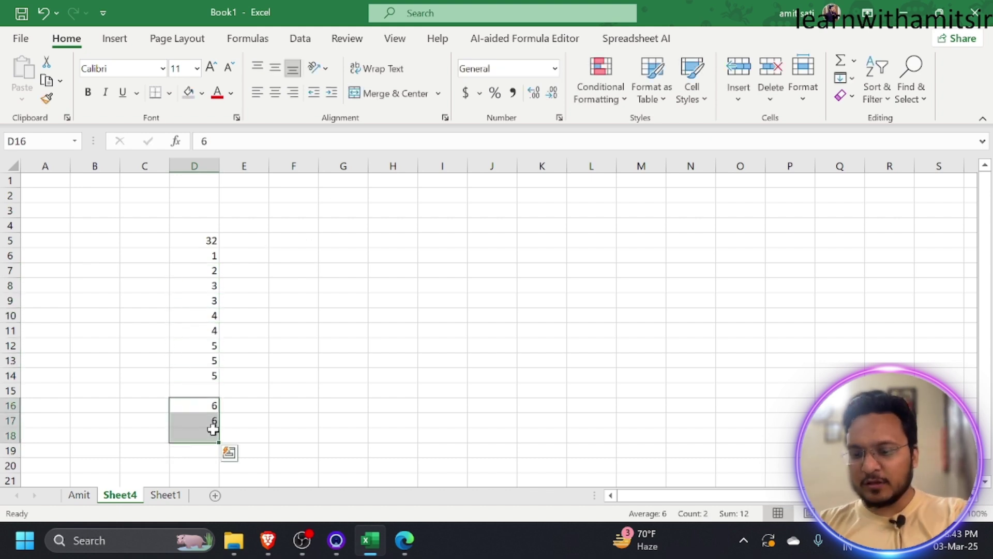
{"action": "left_click", "coordinate": [216, 394]}
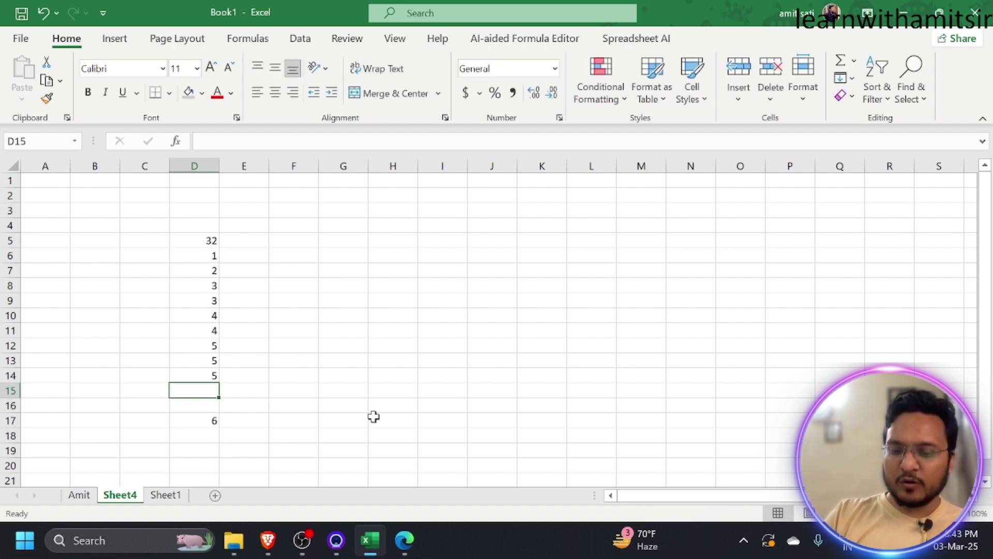
{"action": "left_click_drag", "start_coordinate": [197, 240], "coordinate": [195, 378]}
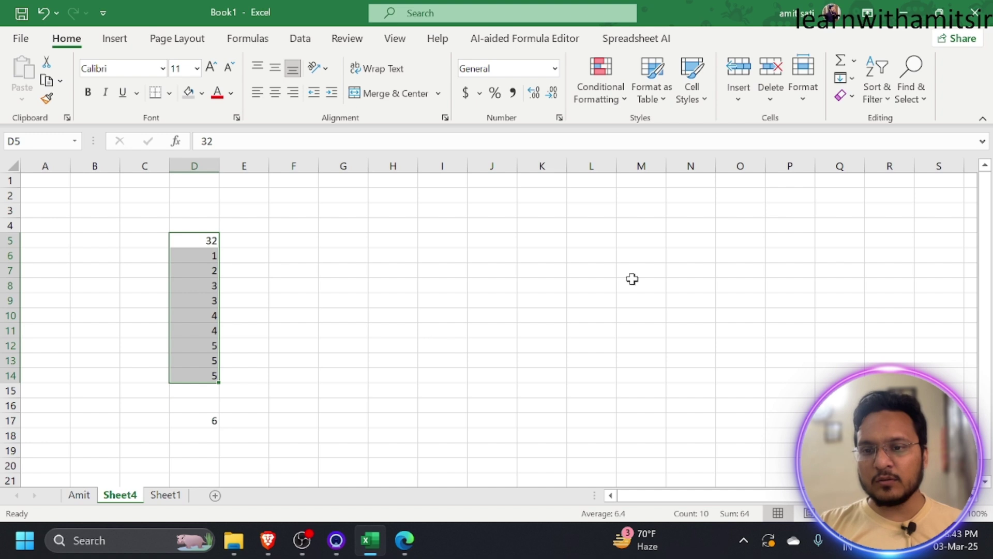
{"action": "left_click", "coordinate": [853, 61]}
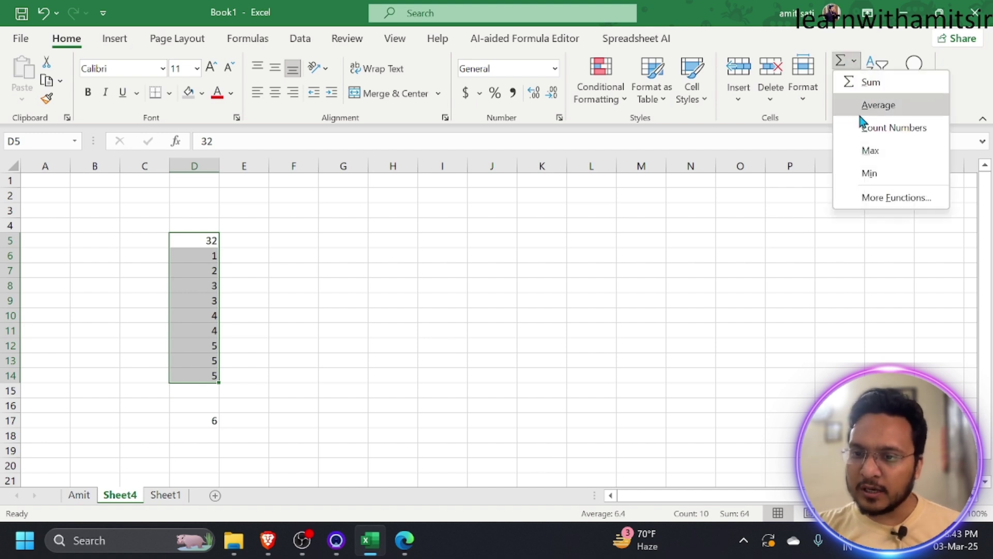
{"action": "left_click", "coordinate": [871, 82]}
{"action": "left_click", "coordinate": [343, 375]}
{"action": "left_click", "coordinate": [198, 394]}
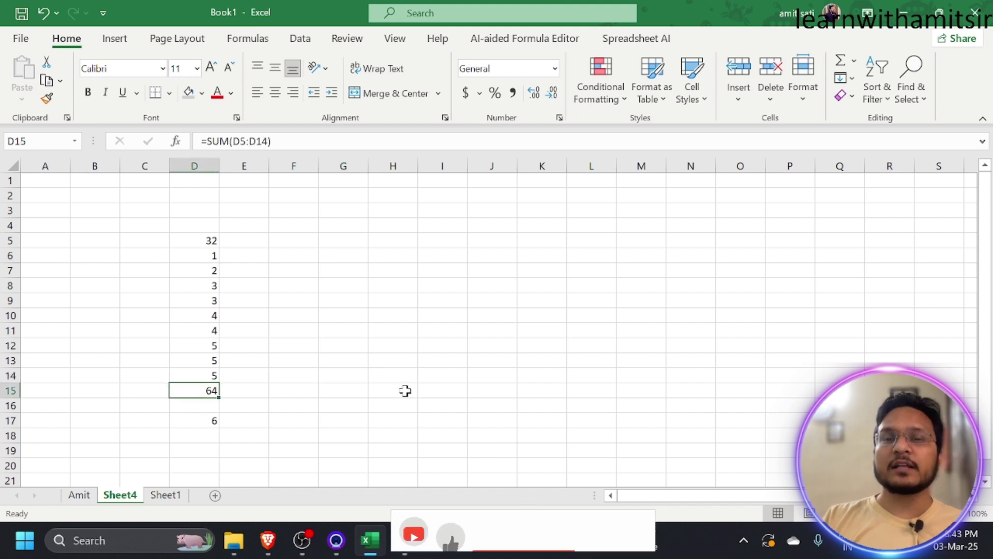
Replace the values in cells D9 to D14 with 32, 32, 43, 54, 65 and 65
{"action": "left_click", "coordinate": [191, 302]}
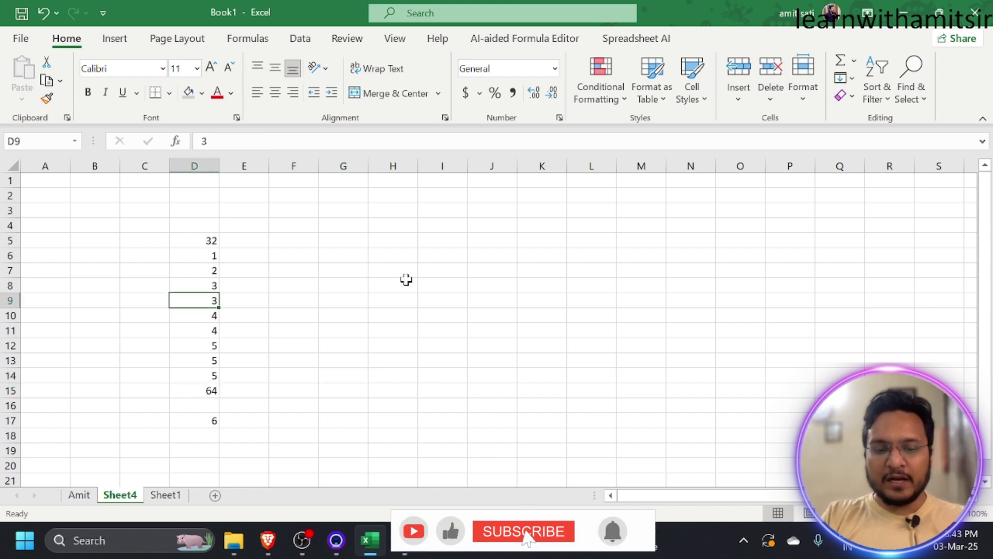
{"action": "type", "text": "32"}
{"action": "key", "text": "Return"}
{"action": "type", "text": "32"}
{"action": "key", "text": "Return"}
{"action": "type", "text": "43"}
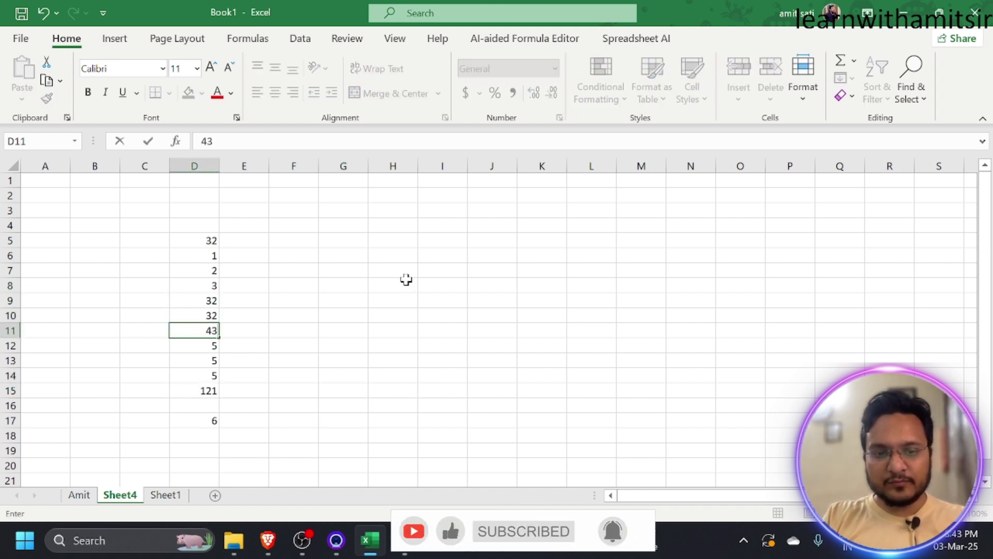
{"action": "key", "text": "Return"}
{"action": "type", "text": "54"}
{"action": "key", "text": "Return"}
{"action": "type", "text": "65"}
{"action": "key", "text": "Return"}
{"action": "type", "text": "65"}
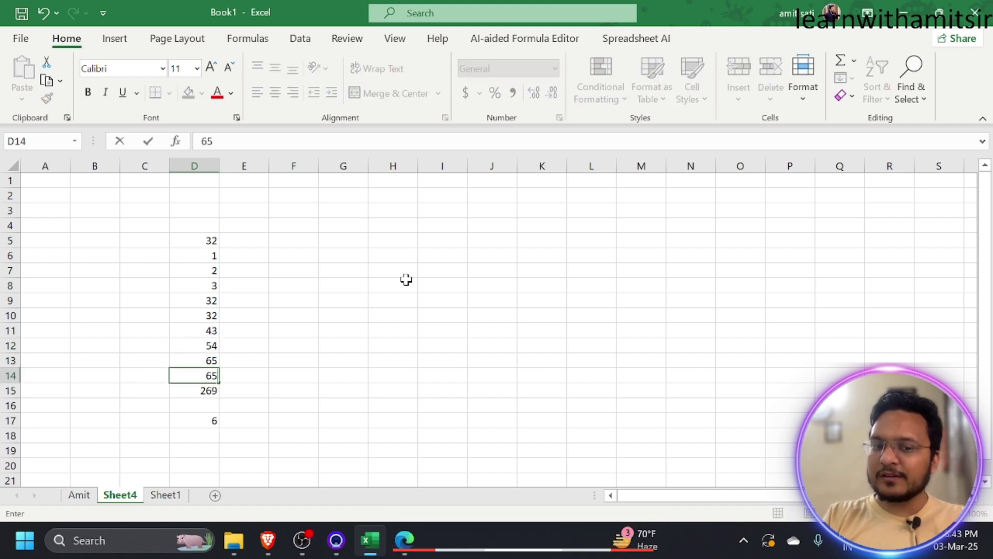
{"action": "key", "text": "Return"}
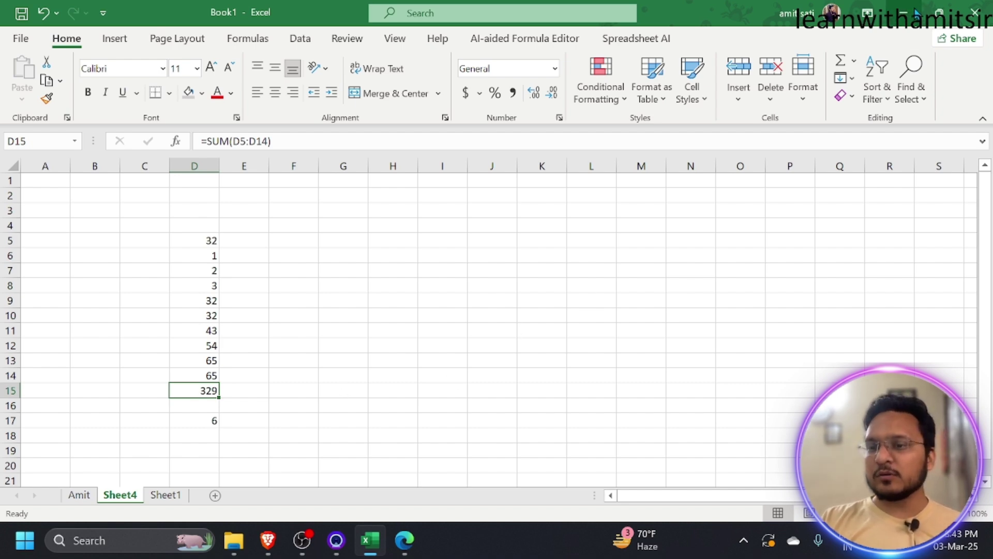
Switch to the assignment PDF and erase the pen marks over the bulleted task list on page 1
{"action": "left_click", "coordinate": [914, 15]}
{"action": "scroll", "coordinate": [726, 304], "scroll_direction": "down", "scroll_amount": 10}
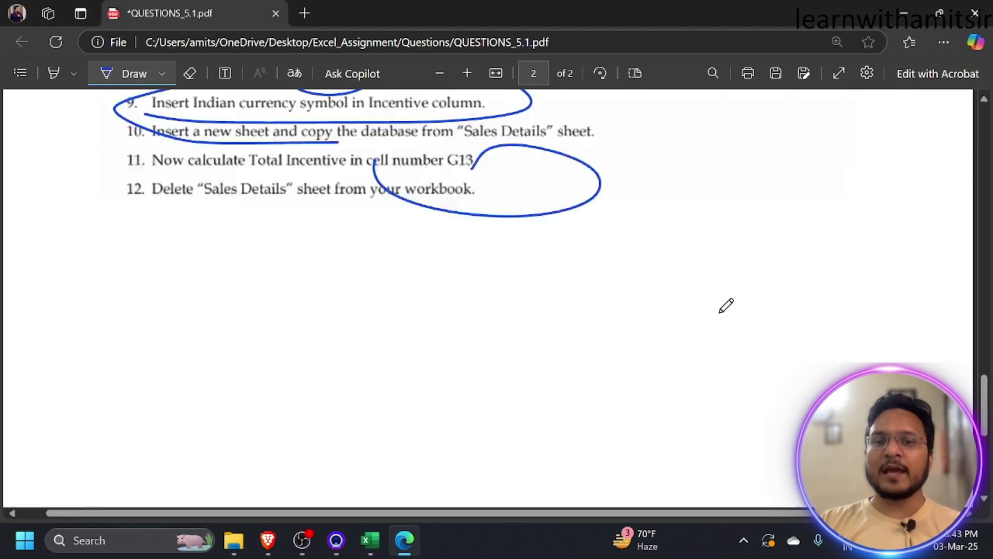
{"action": "scroll", "coordinate": [726, 304], "scroll_direction": "down", "scroll_amount": 8}
{"action": "scroll", "coordinate": [724, 299], "scroll_direction": "up", "scroll_amount": 1}
{"action": "scroll", "coordinate": [724, 303], "scroll_direction": "down", "scroll_amount": 5}
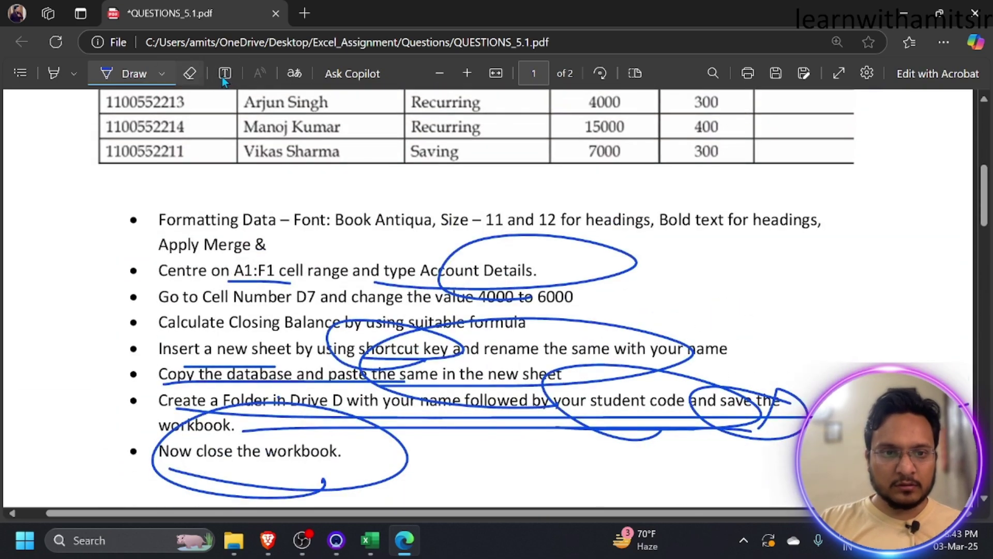
{"action": "key", "text": "ctrl+a"}
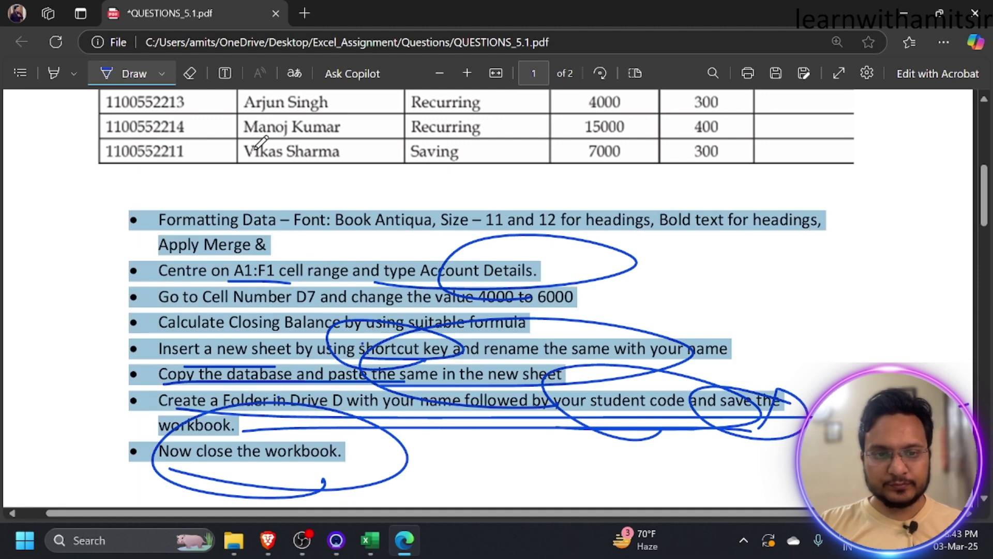
{"action": "left_click", "coordinate": [190, 73]}
{"action": "mouse_move", "coordinate": [333, 290]}
{"action": "left_mouse_down"}
{"action": "mouse_move", "coordinate": [199, 284]}
{"action": "mouse_move", "coordinate": [346, 296]}
{"action": "mouse_move", "coordinate": [572, 284]}
{"action": "mouse_move", "coordinate": [706, 417]}
{"action": "mouse_move", "coordinate": [811, 373]}
{"action": "left_mouse_up"}
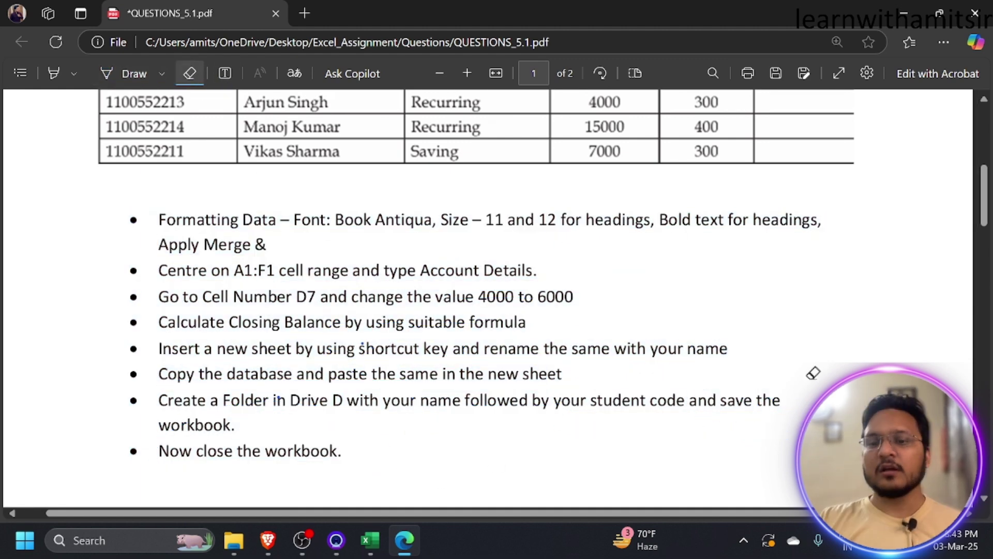
Erase the pen marks from the Product Sales Details table and the numbered tasks on page 2
{"action": "scroll", "coordinate": [550, 335], "scroll_direction": "down", "scroll_amount": 5}
{"action": "scroll", "coordinate": [550, 335], "scroll_direction": "down", "scroll_amount": 10}
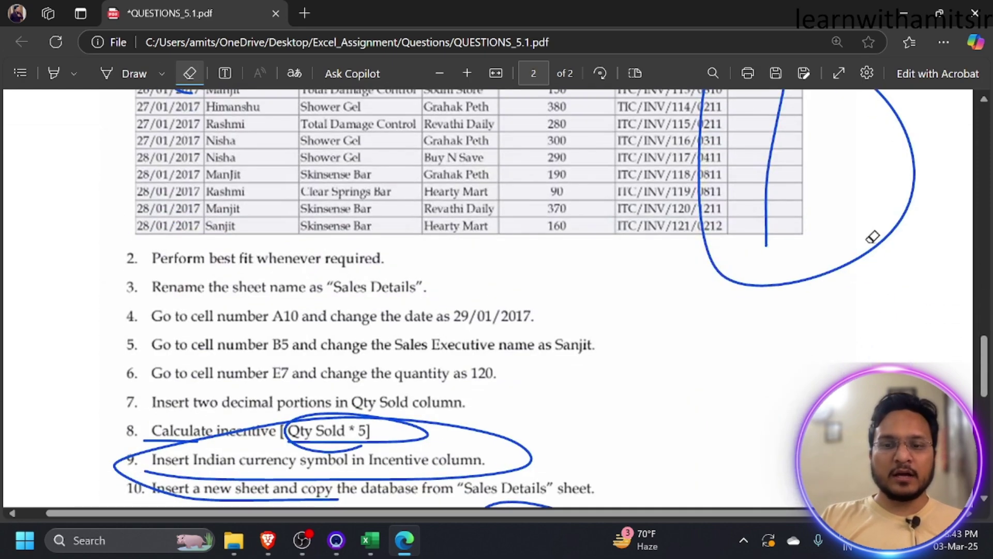
{"action": "left_click_drag", "start_coordinate": [872, 233], "coordinate": [718, 189]}
{"action": "scroll", "coordinate": [489, 339], "scroll_direction": "down", "scroll_amount": 2}
{"action": "mouse_move", "coordinate": [429, 409]}
{"action": "left_mouse_down"}
{"action": "mouse_move", "coordinate": [210, 359]}
{"action": "mouse_move", "coordinate": [137, 361]}
{"action": "mouse_move", "coordinate": [202, 363]}
{"action": "left_mouse_up"}
{"action": "scroll", "coordinate": [310, 337], "scroll_direction": "up", "scroll_amount": 10}
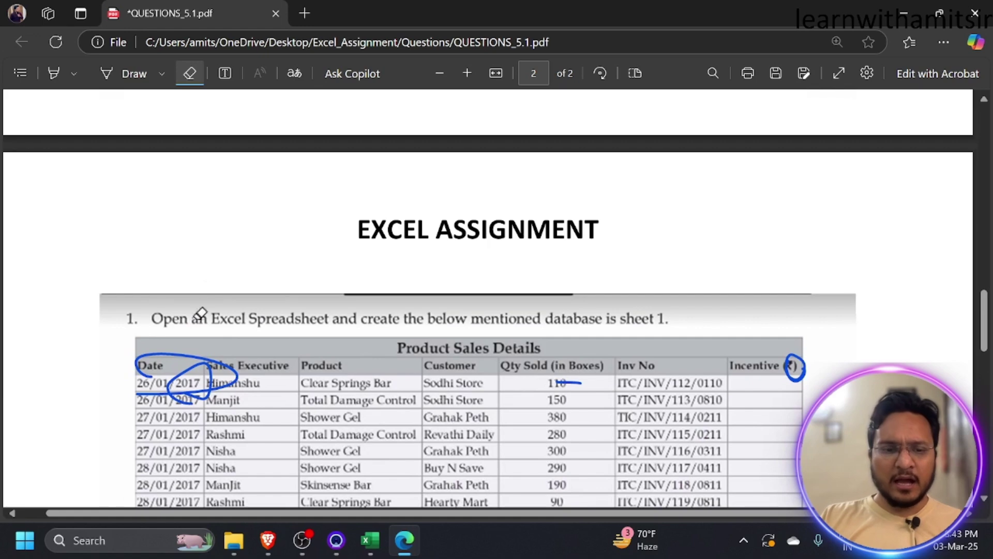
{"action": "mouse_move", "coordinate": [799, 369]}
{"action": "left_mouse_down"}
{"action": "mouse_move", "coordinate": [612, 408]}
{"action": "mouse_move", "coordinate": [574, 368]}
{"action": "left_mouse_up"}
Look through the tables and task lists on both pages of the assignment, and minimize the PDF window
{"action": "scroll", "coordinate": [678, 366], "scroll_direction": "down", "scroll_amount": 7}
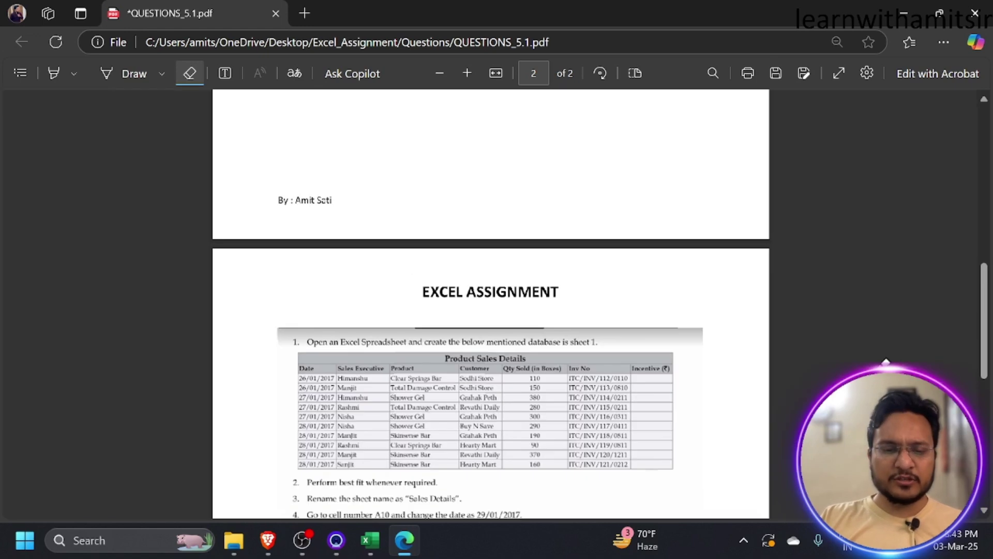
{"action": "scroll", "coordinate": [677, 366], "scroll_direction": "up", "scroll_amount": 3}
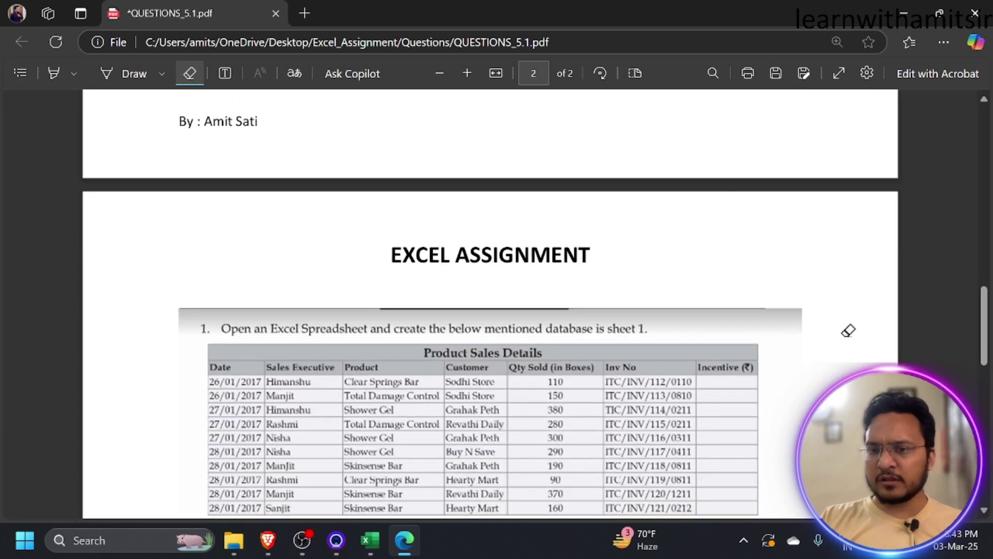
{"action": "scroll", "coordinate": [849, 330], "scroll_direction": "up", "scroll_amount": 10}
{"action": "scroll", "coordinate": [849, 326], "scroll_direction": "down", "scroll_amount": 2}
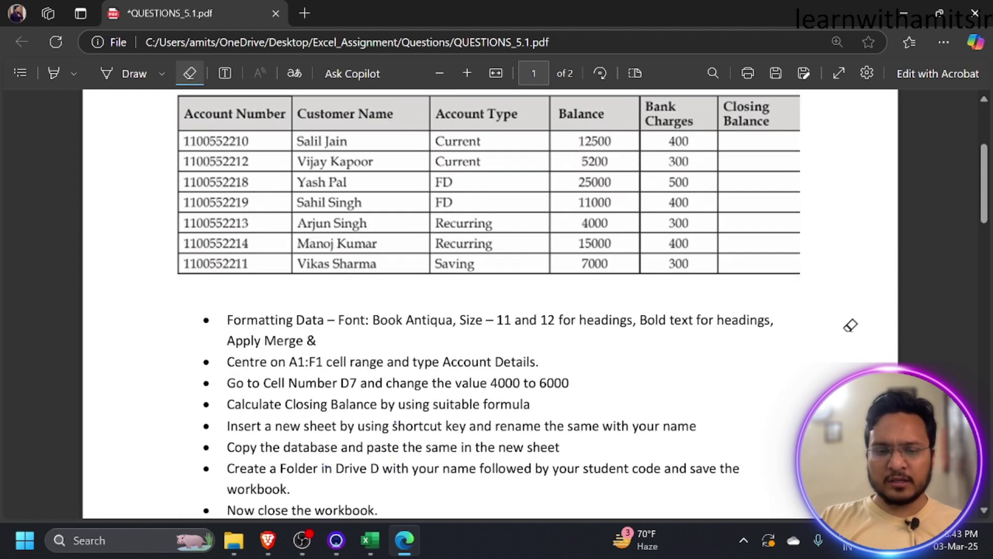
{"action": "scroll", "coordinate": [850, 326], "scroll_direction": "down", "scroll_amount": 15}
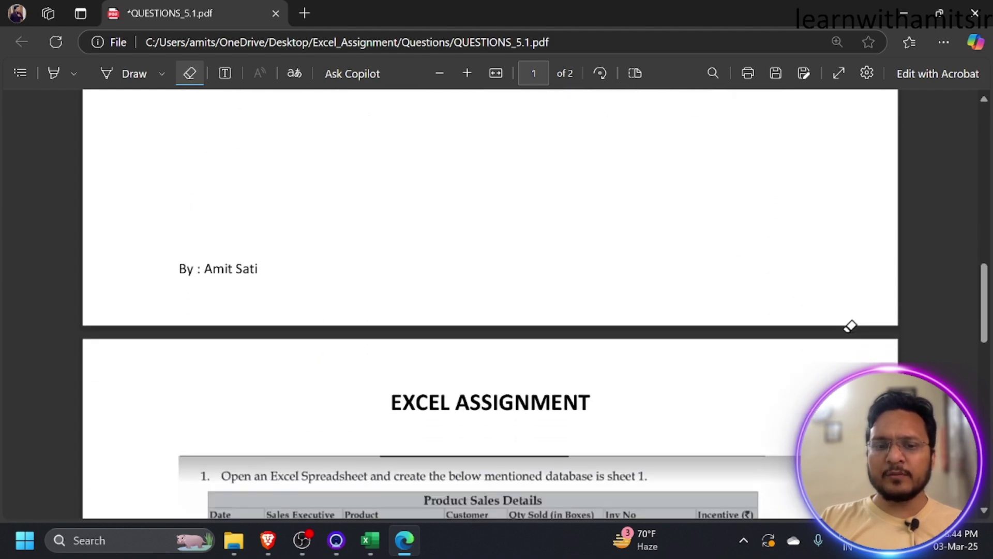
{"action": "scroll", "coordinate": [850, 326], "scroll_direction": "down", "scroll_amount": 5}
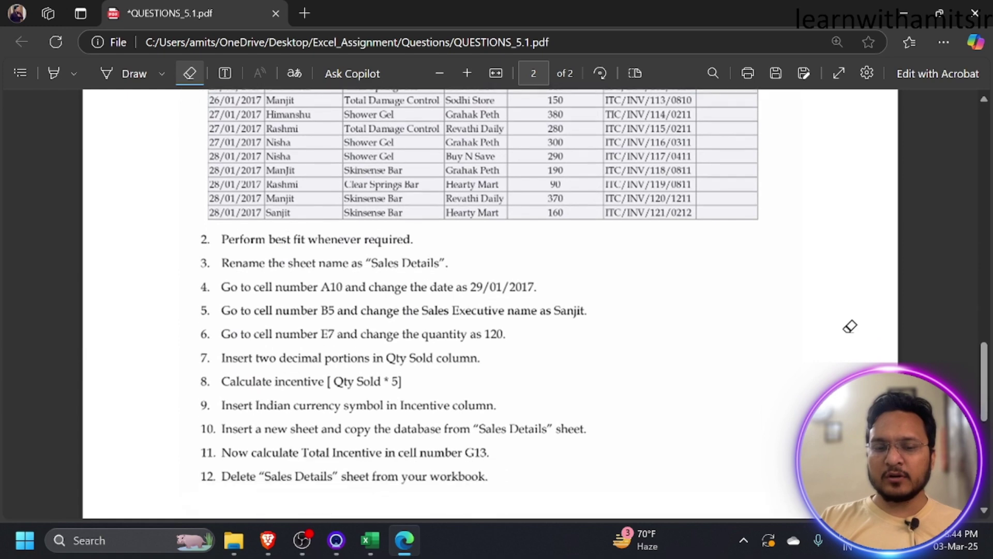
{"action": "scroll", "coordinate": [850, 326], "scroll_direction": "down", "scroll_amount": 1}
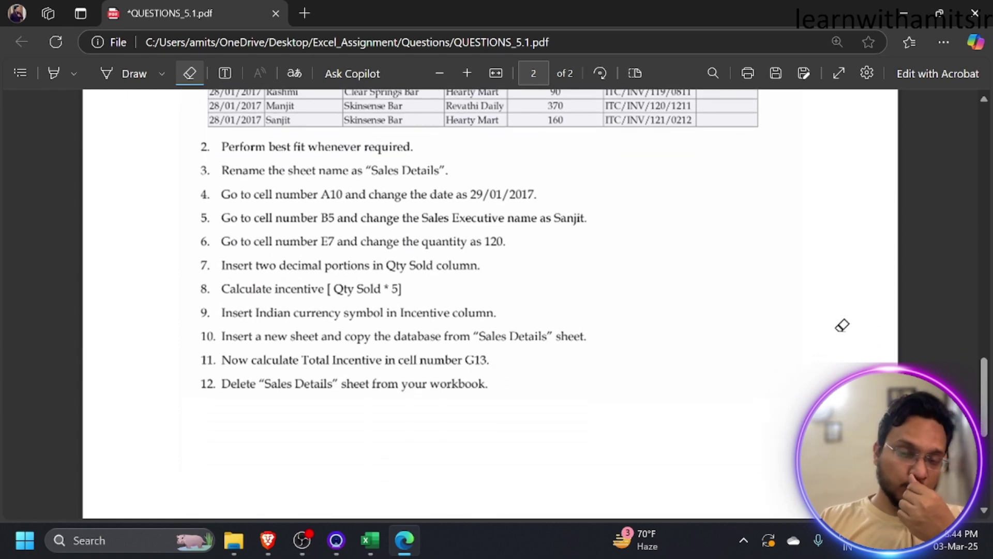
{"action": "left_click", "coordinate": [903, 13]}
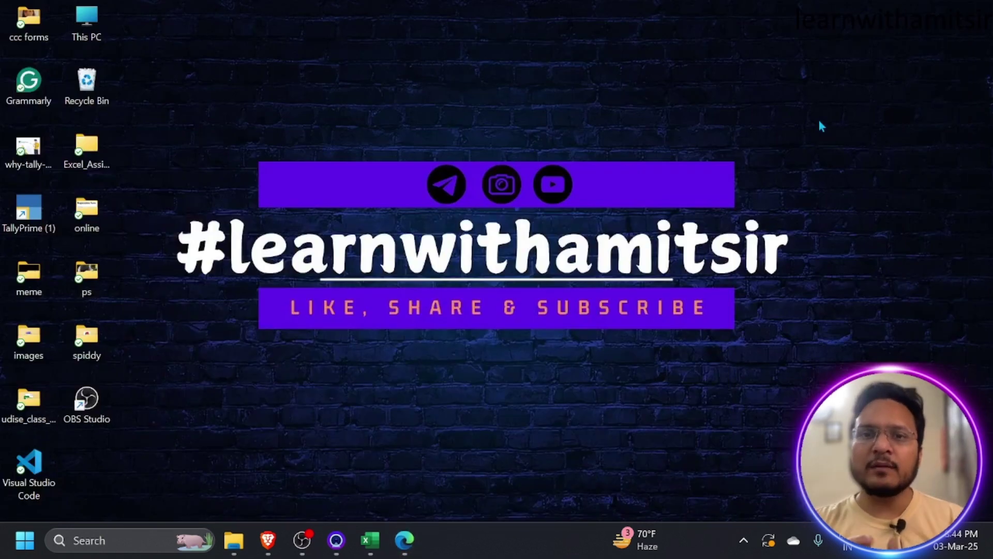